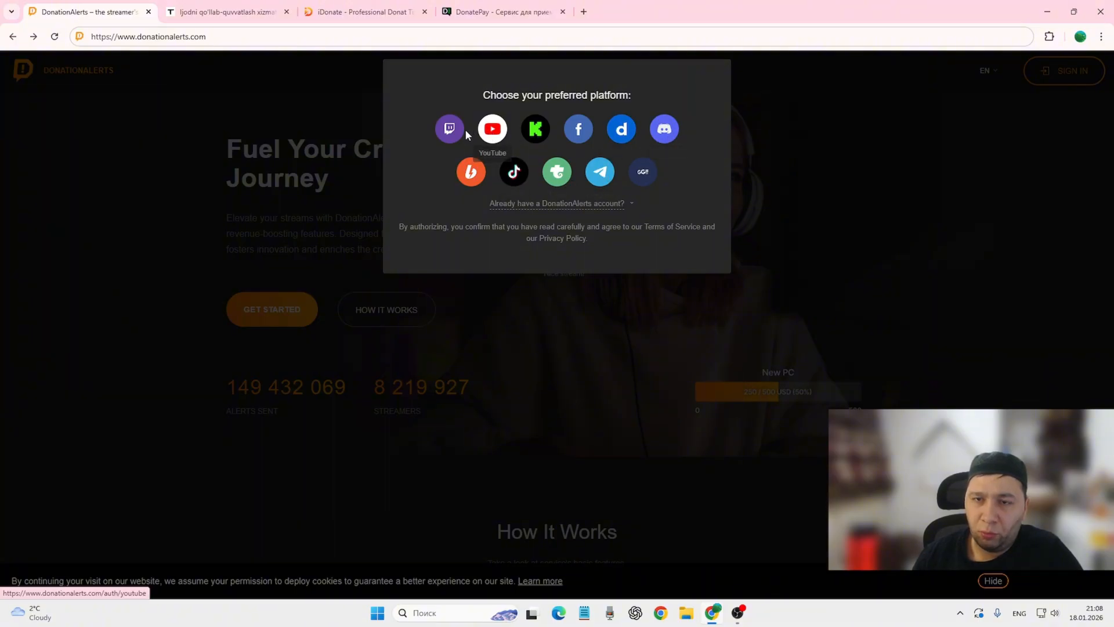
- Sign in to DonationAlerts with YouTube, choosing a Google account and granting all requested permissions
click(497, 130)
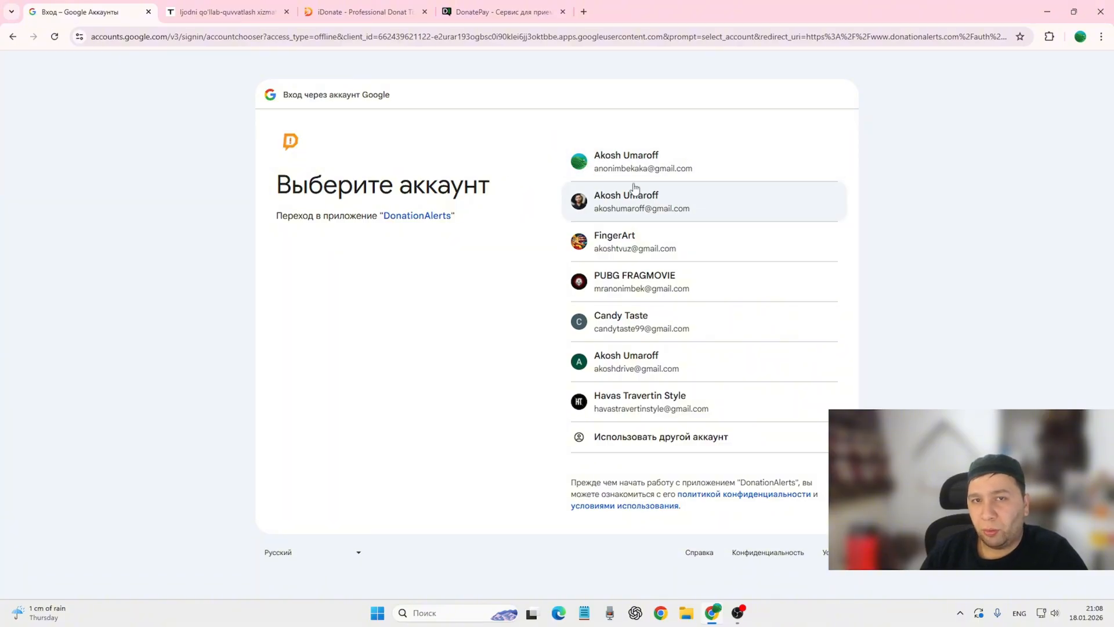
click(634, 167)
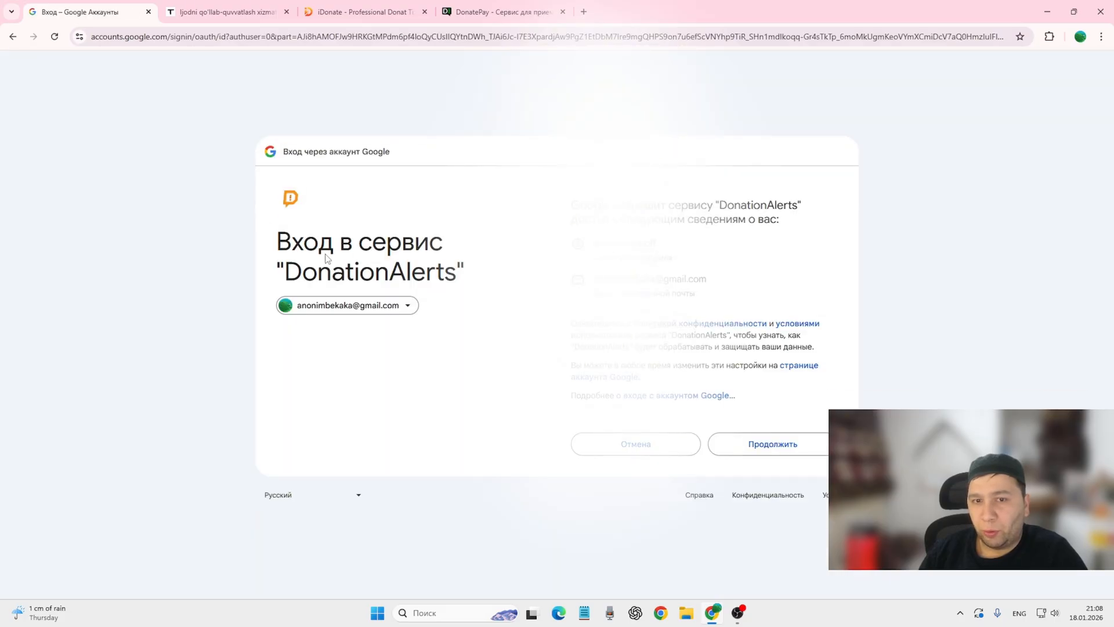
click(734, 446)
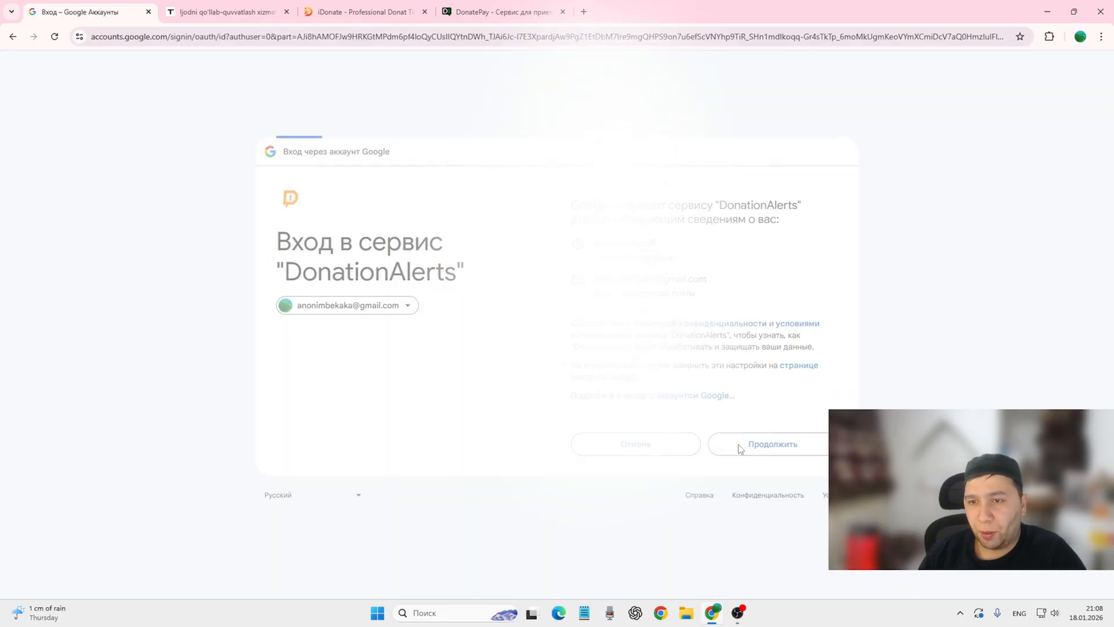
click(590, 194)
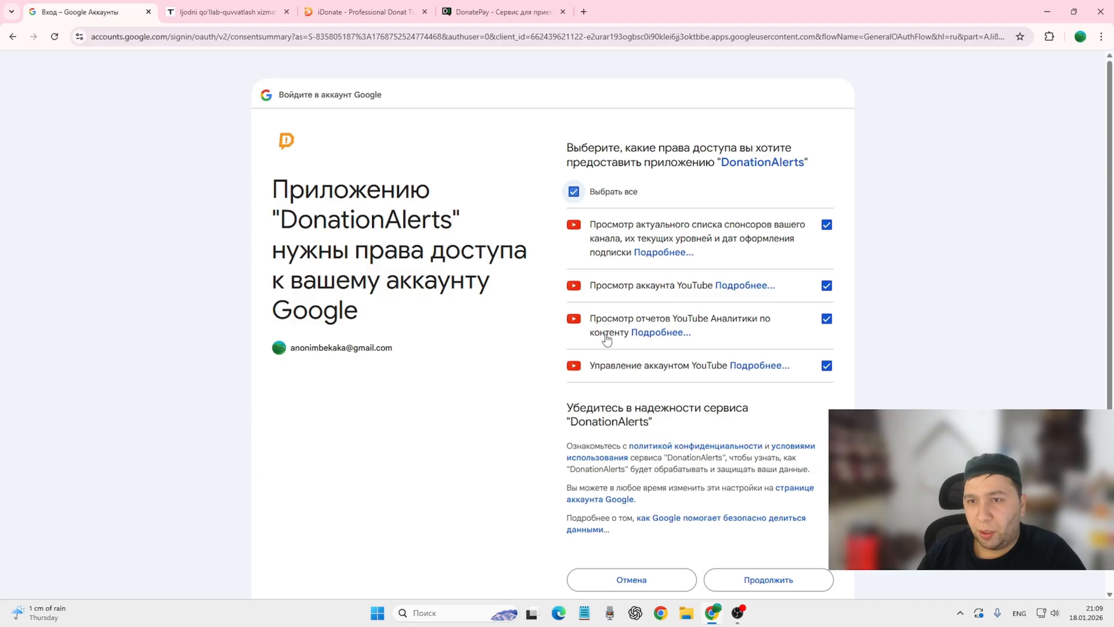
scroll(638, 540, down, 1)
click(769, 505)
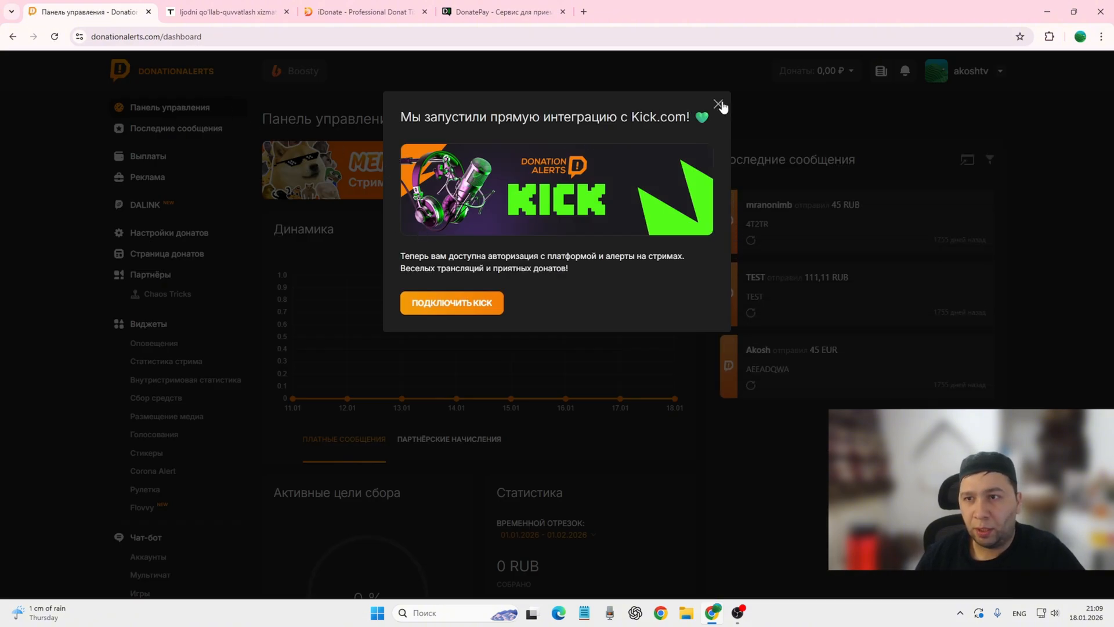
- Dismiss the Kick announcement and look over the dashboard
click(720, 104)
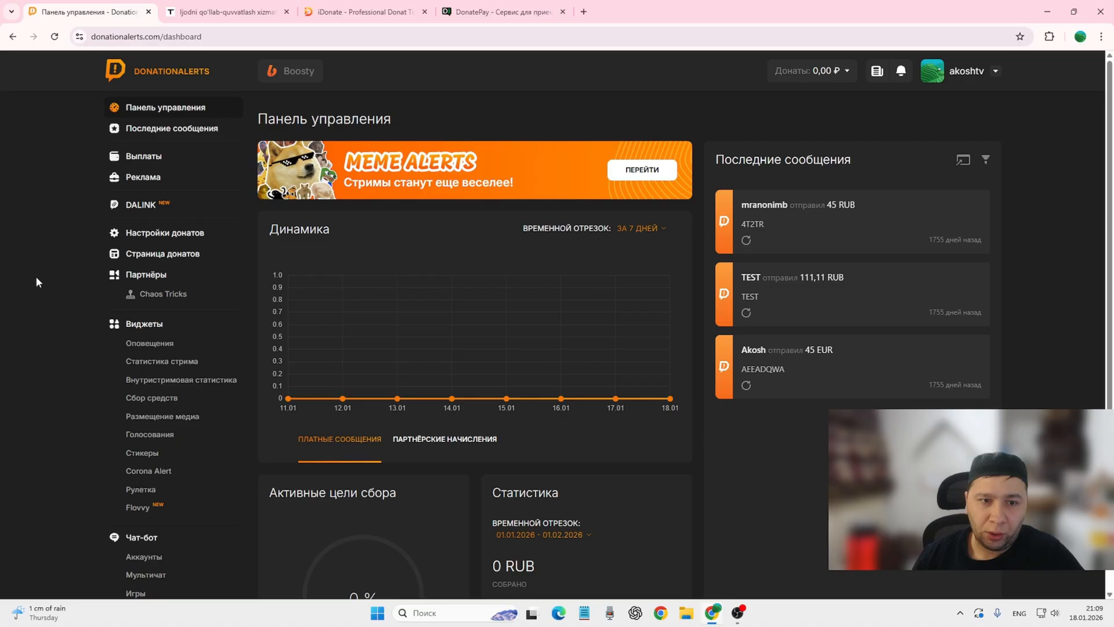
scroll(51, 282, down, 3)
scroll(50, 282, up, 3)
scroll(50, 282, down, 1)
scroll(50, 282, down, 2)
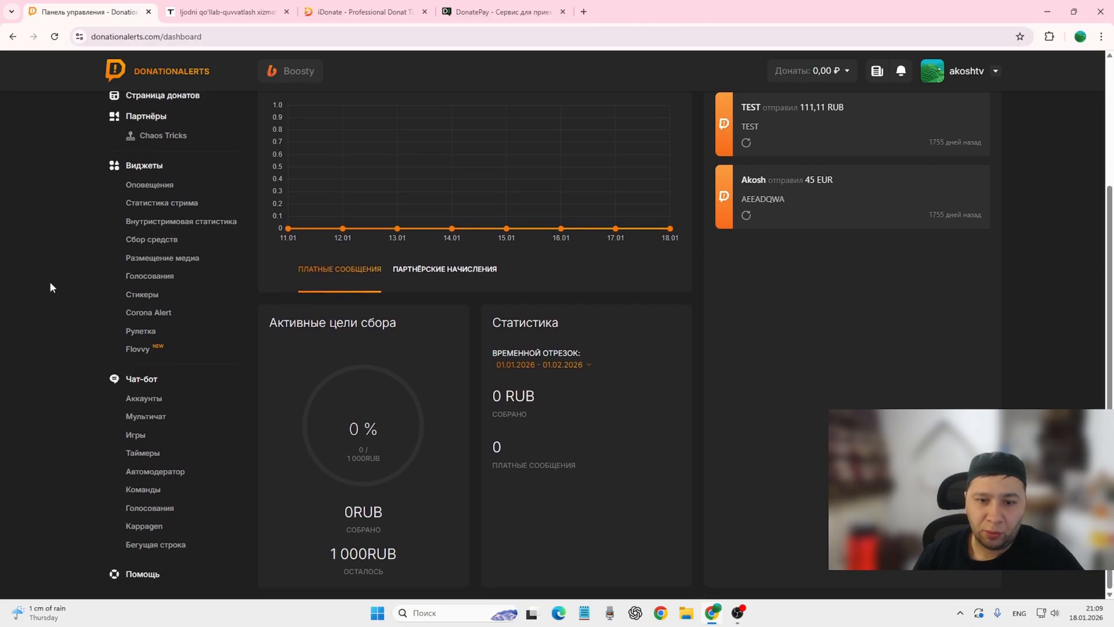
scroll(50, 281, up, 3)
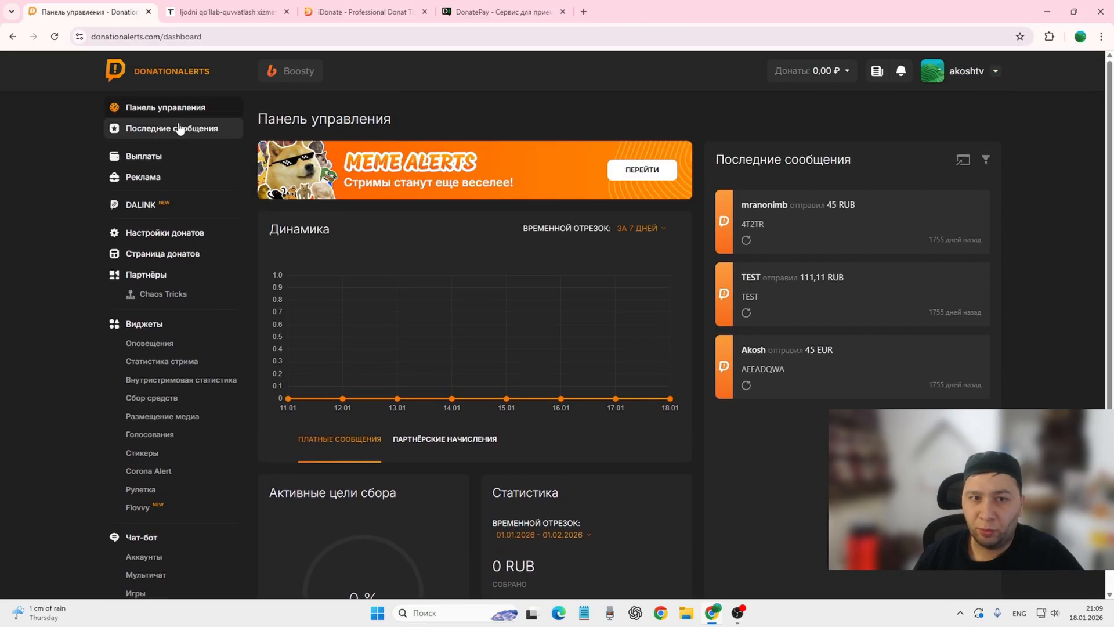
scroll(67, 262, down, 3)
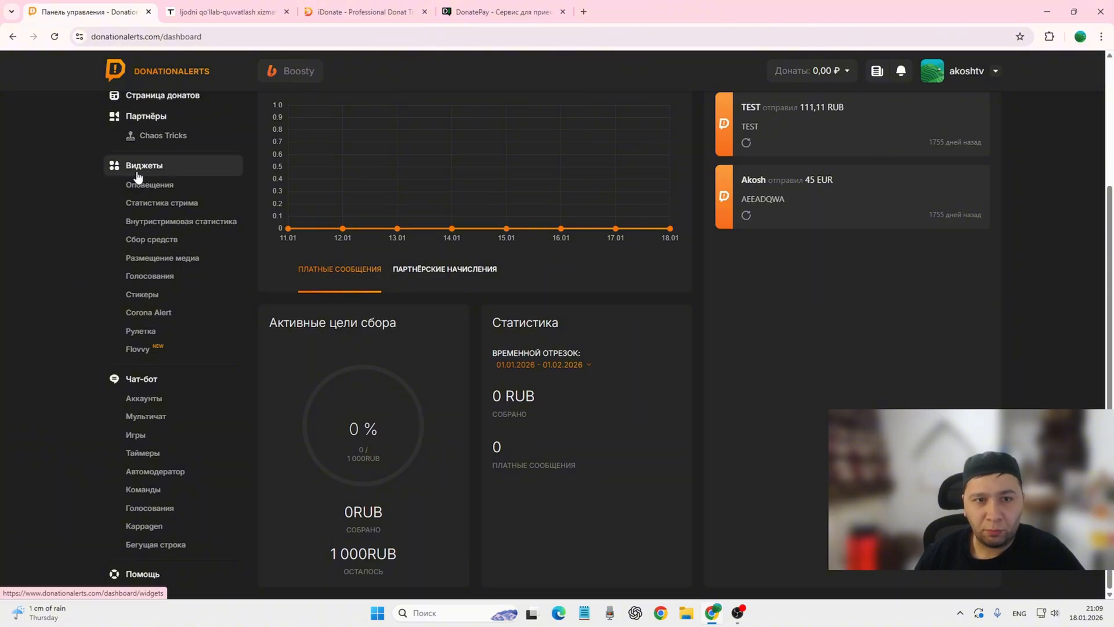
- Open the alerts widget, launch the Group 1 widget window and minimize it
click(137, 173)
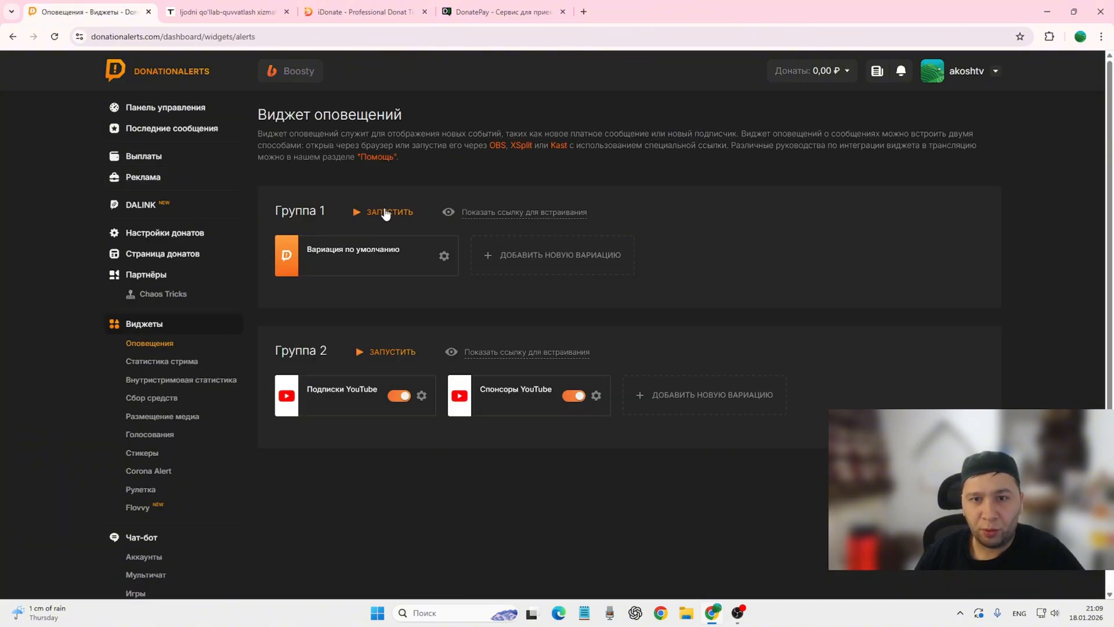
click(386, 212)
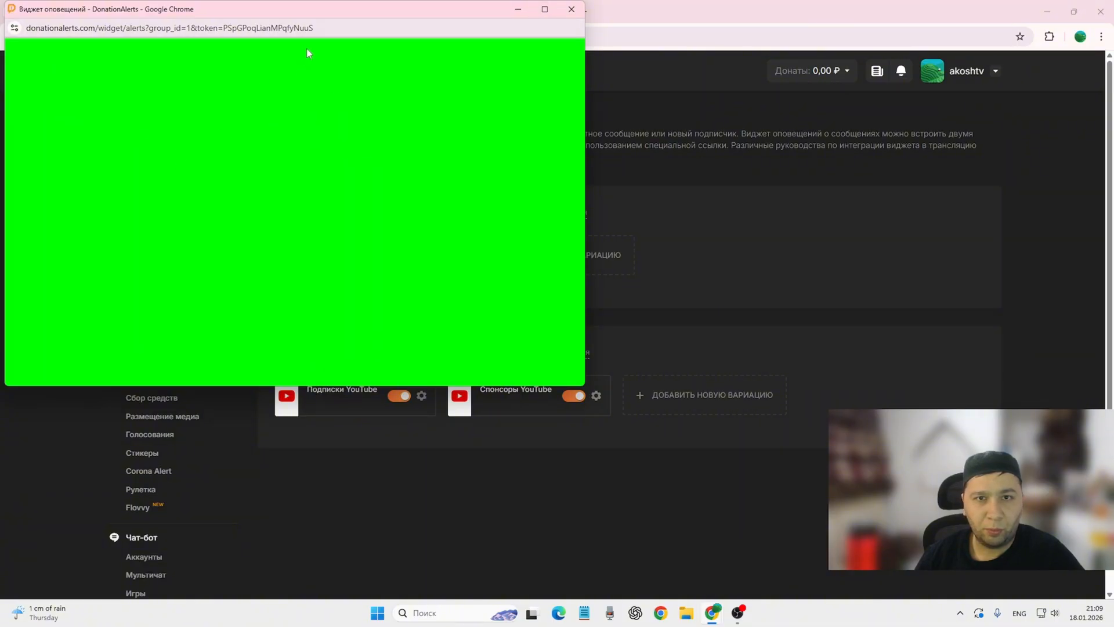
drag(355, 8, 448, 33)
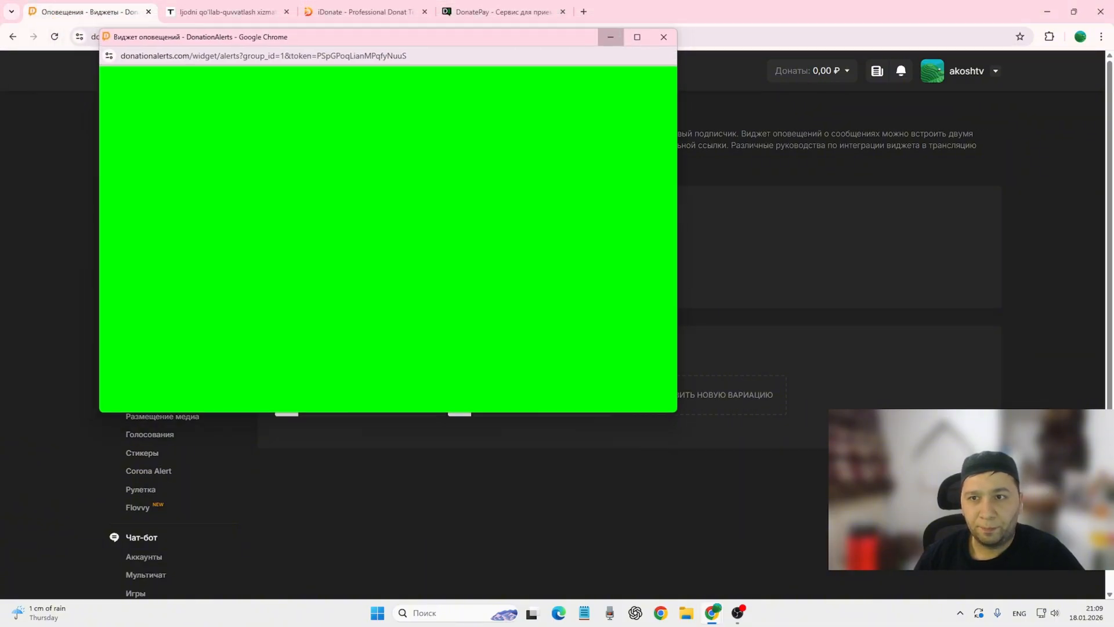
click(623, 33)
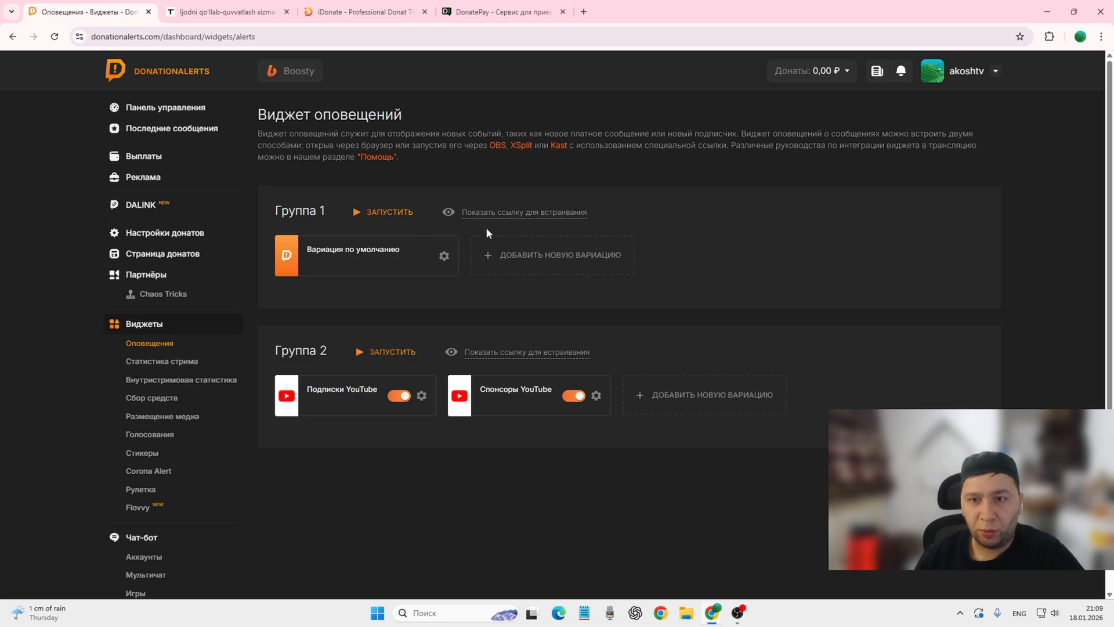
- Open the default variation's settings and set the alert duration to 7 seconds
click(445, 255)
click(442, 284)
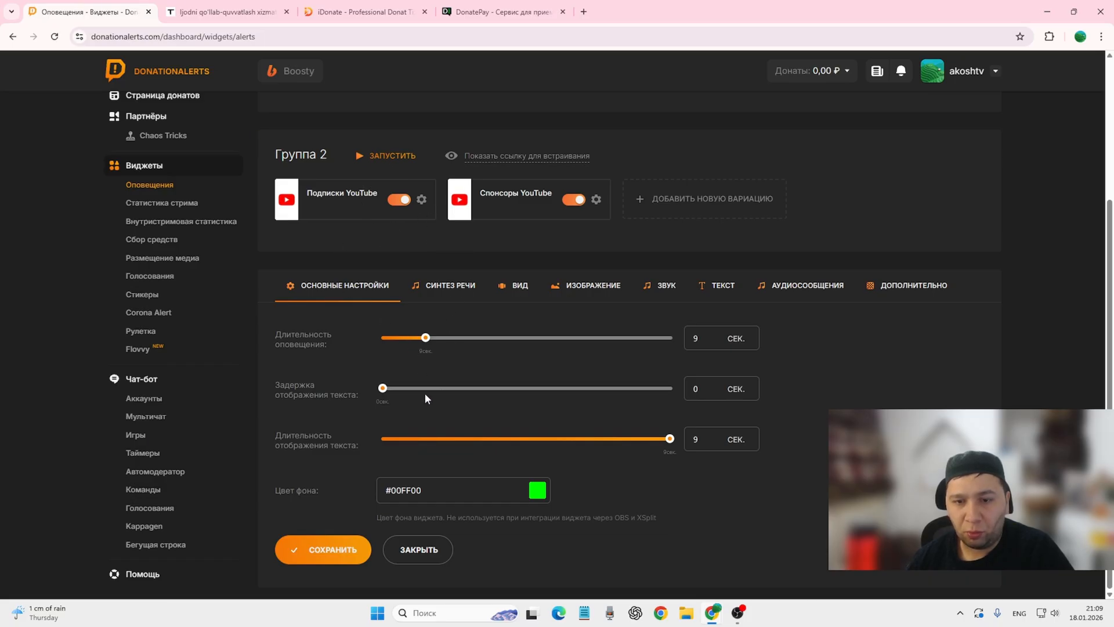
drag(426, 337, 417, 338)
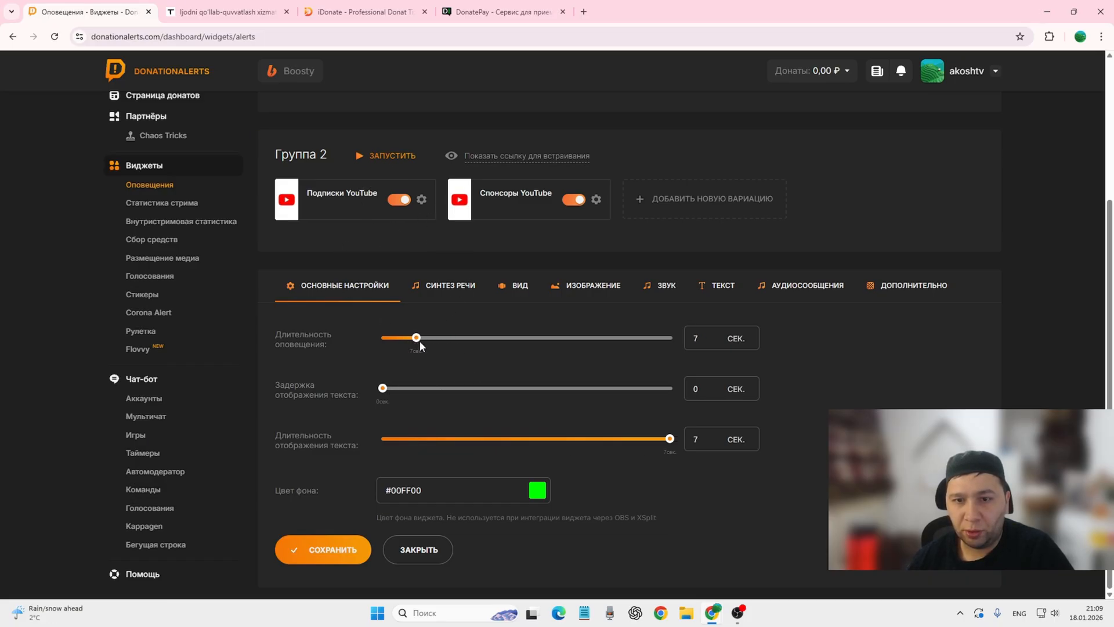
- Go through the speech synthesis, view and image settings of the variation
click(441, 290)
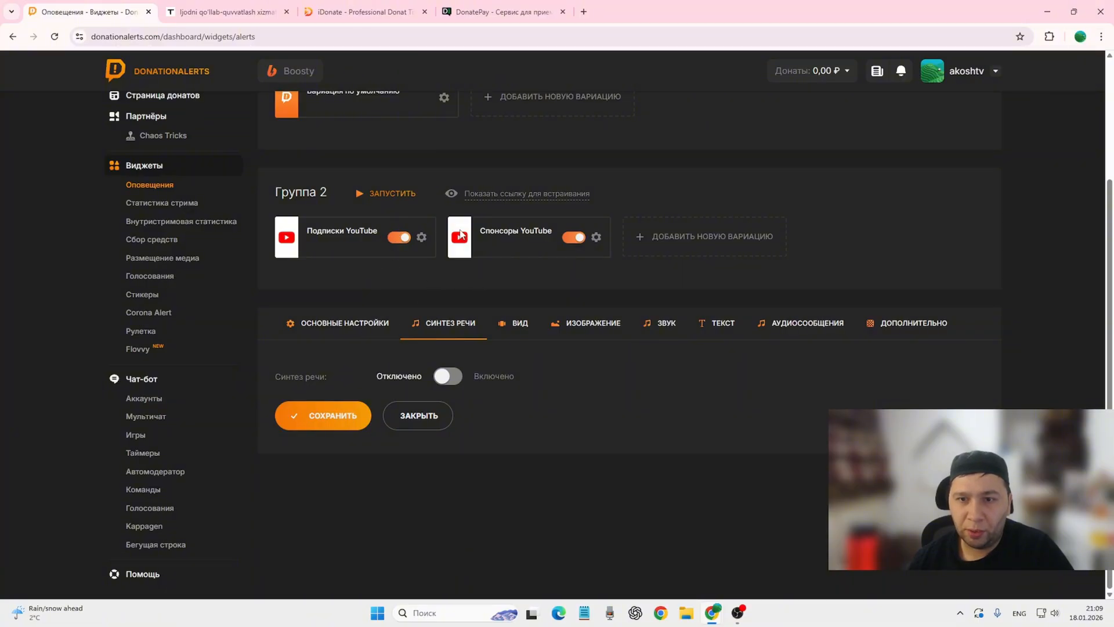
click(522, 328)
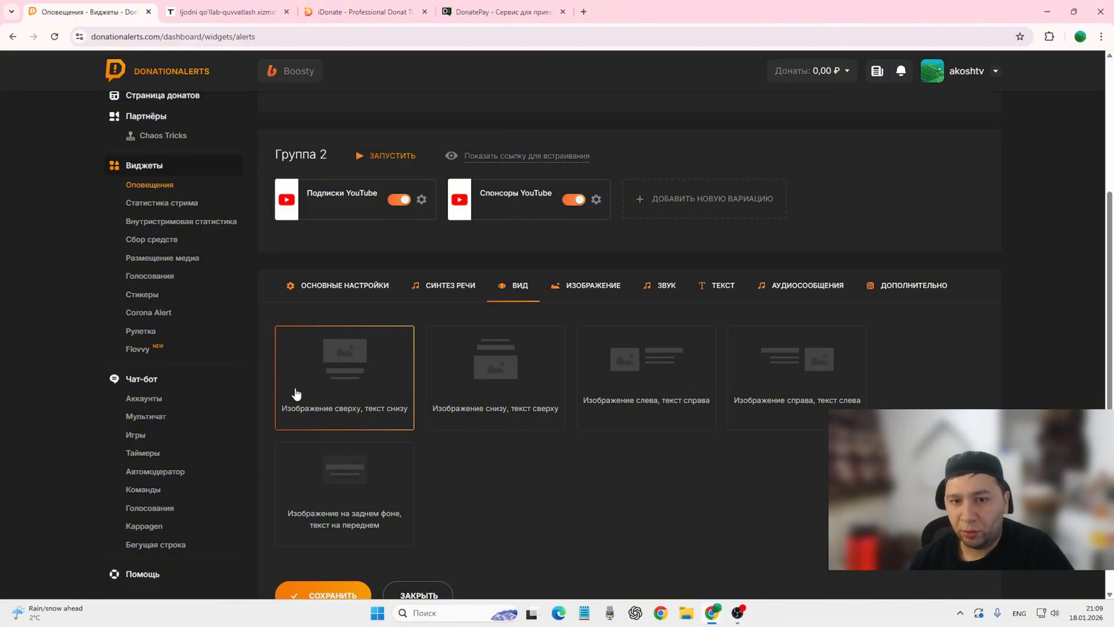
click(574, 287)
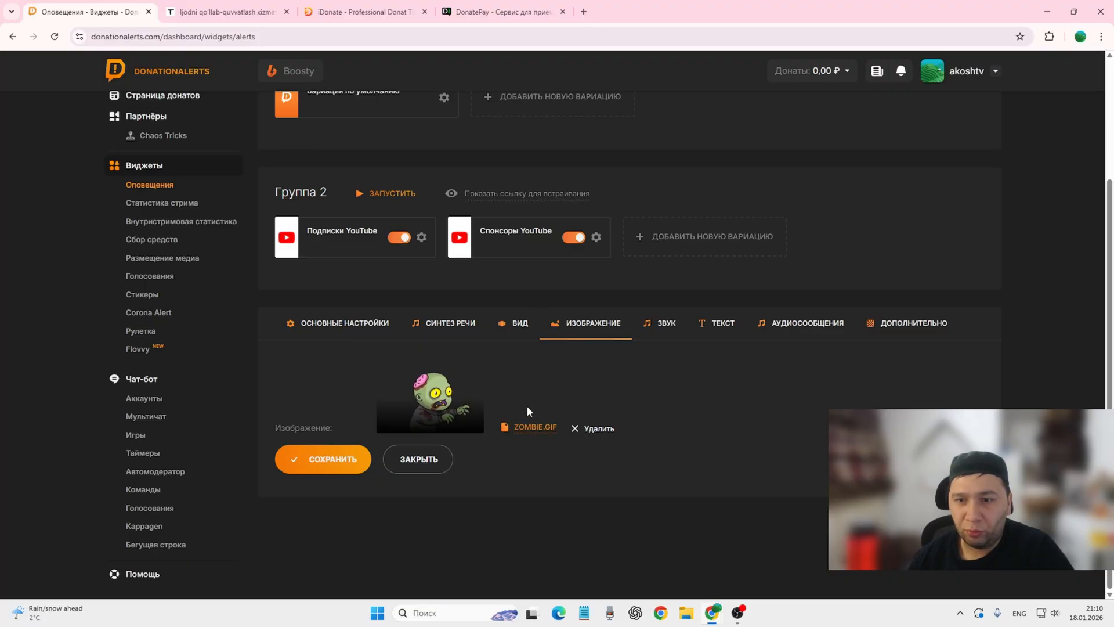
- Open the image gallery and browse the available animations without changing the image
click(538, 427)
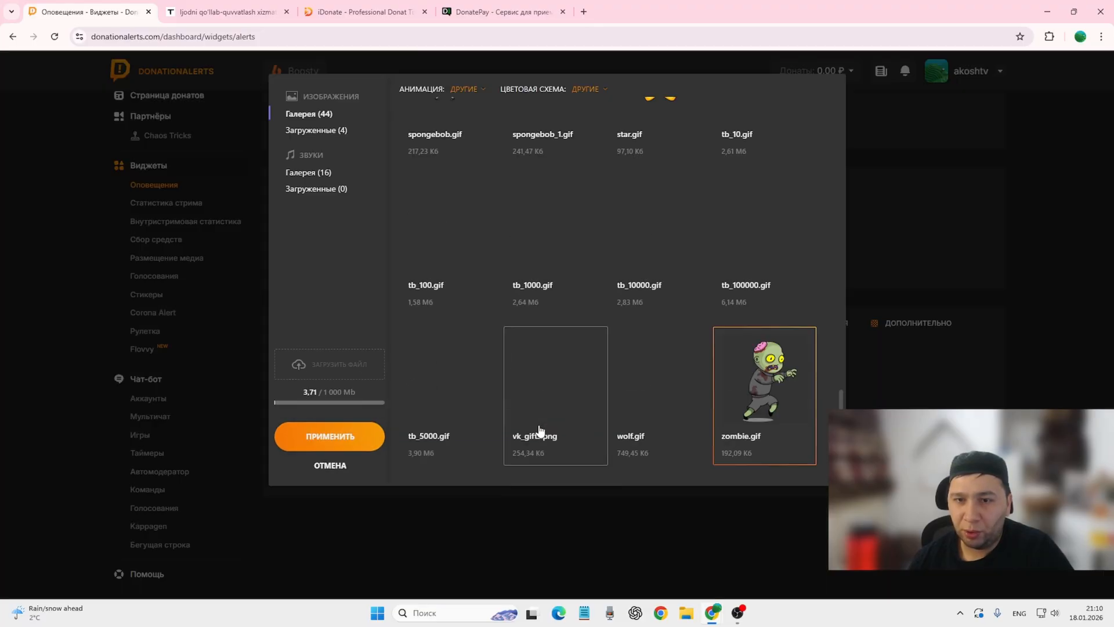
scroll(615, 290, up, 2)
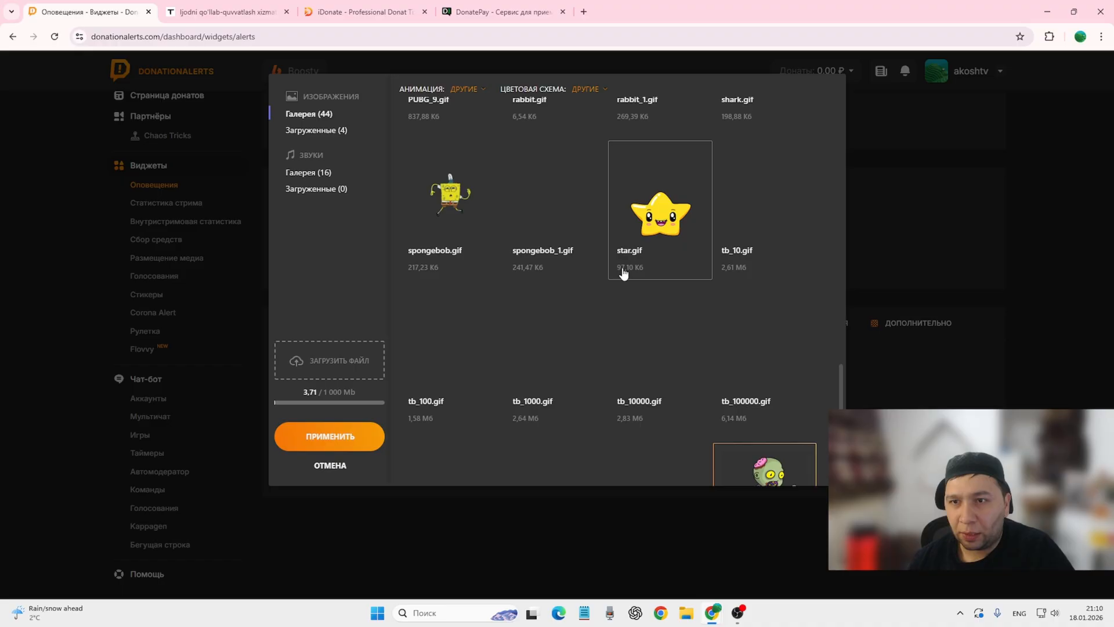
scroll(455, 186, down, 2)
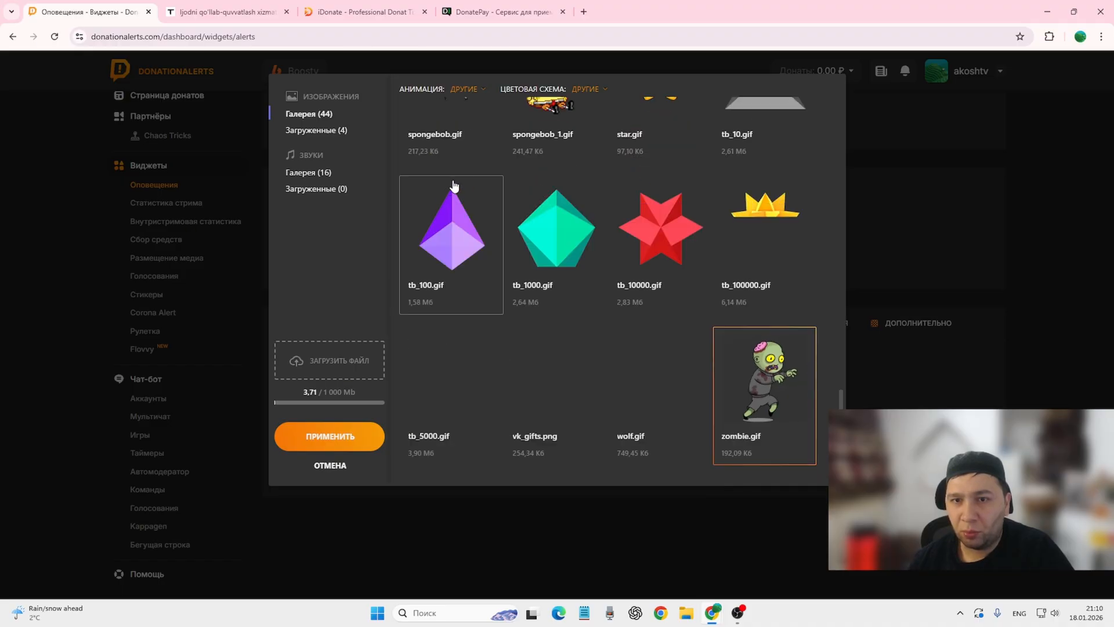
scroll(522, 243, up, 2)
scroll(630, 299, down, 2)
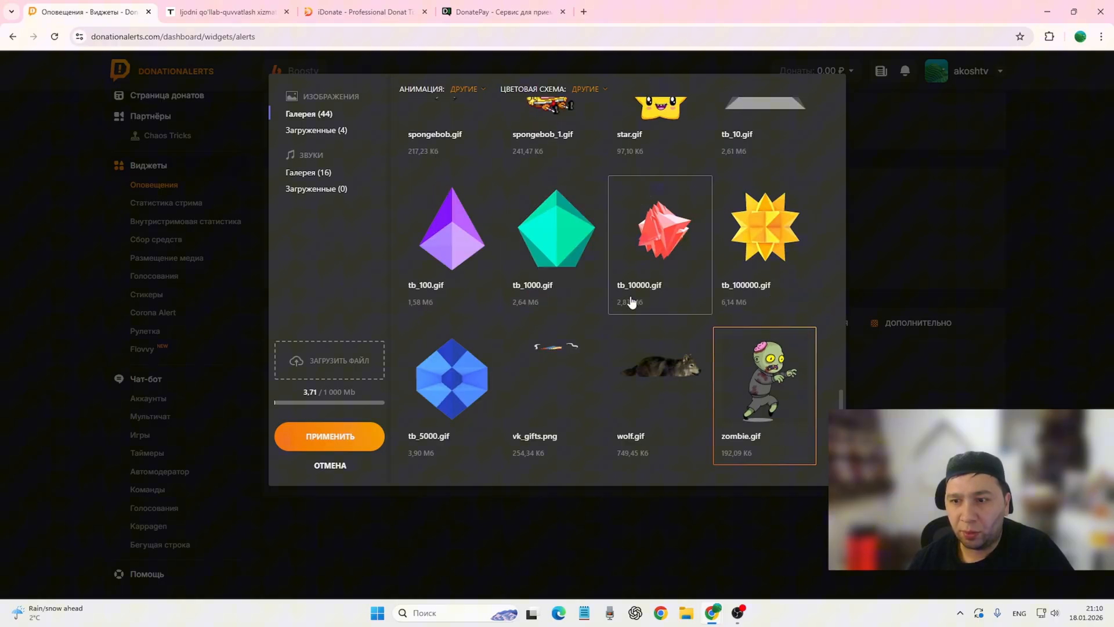
click(851, 343)
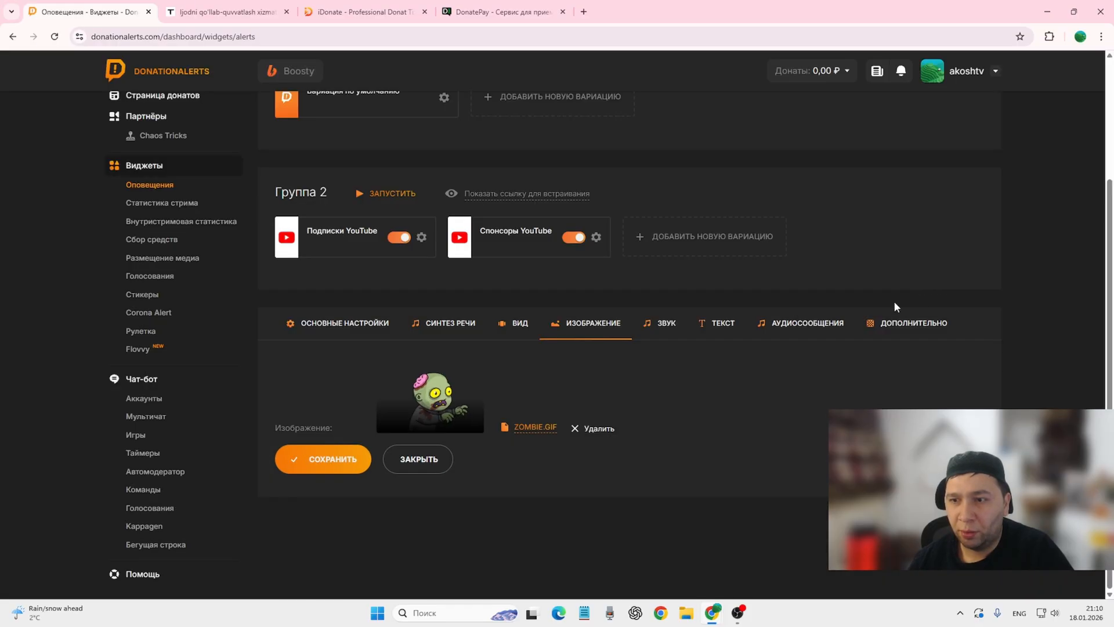
- Open the sound settings, preview the alert sound and set the volume to 48%
click(668, 325)
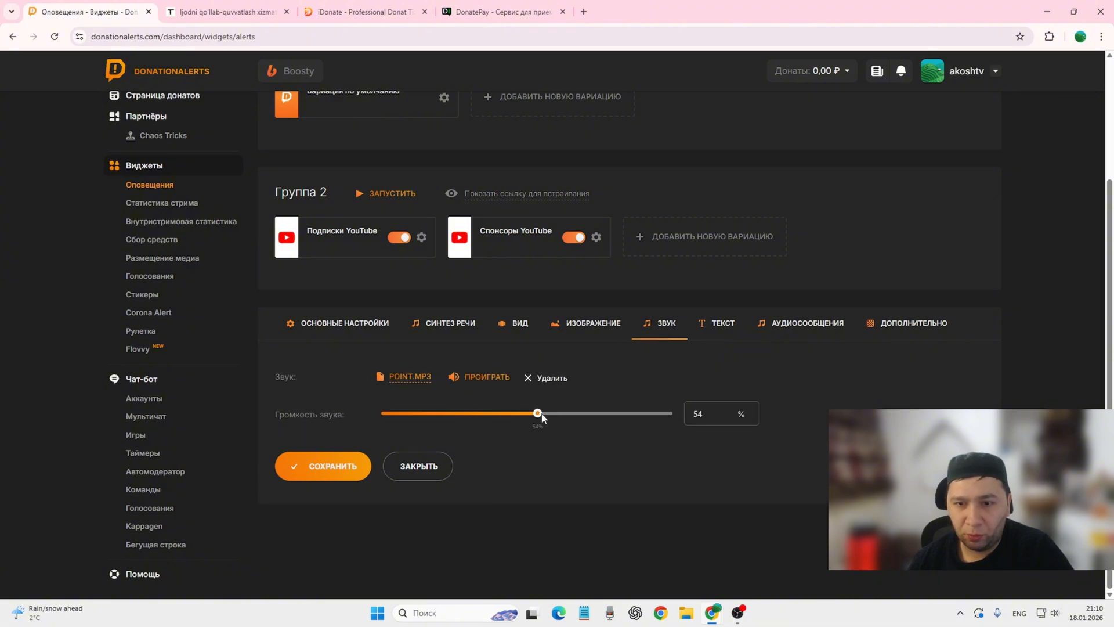
click(487, 378)
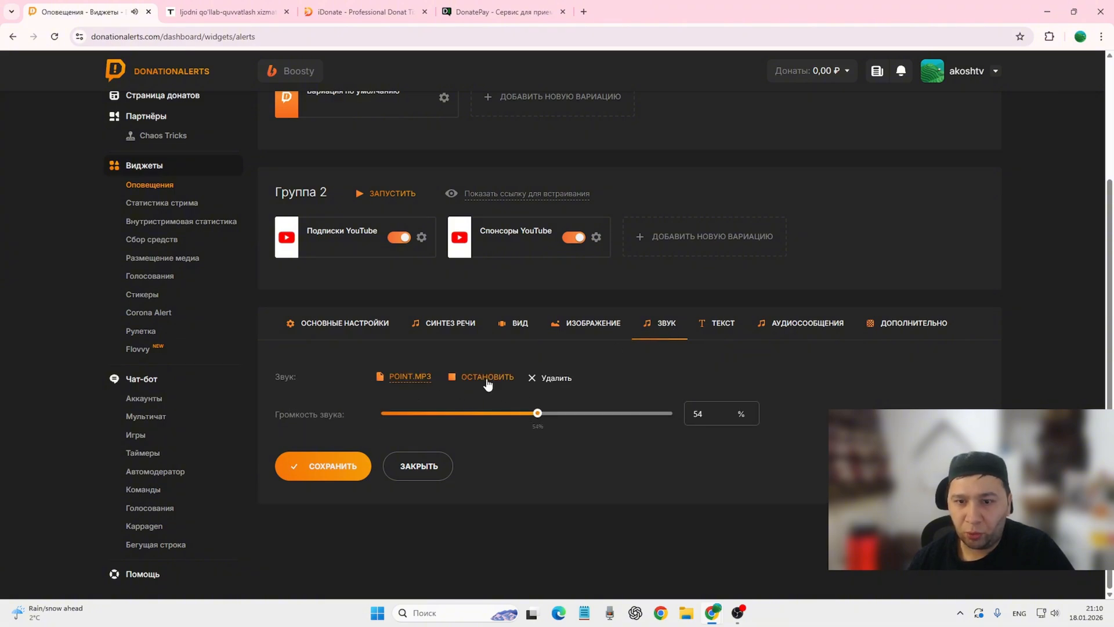
drag(537, 418, 521, 413)
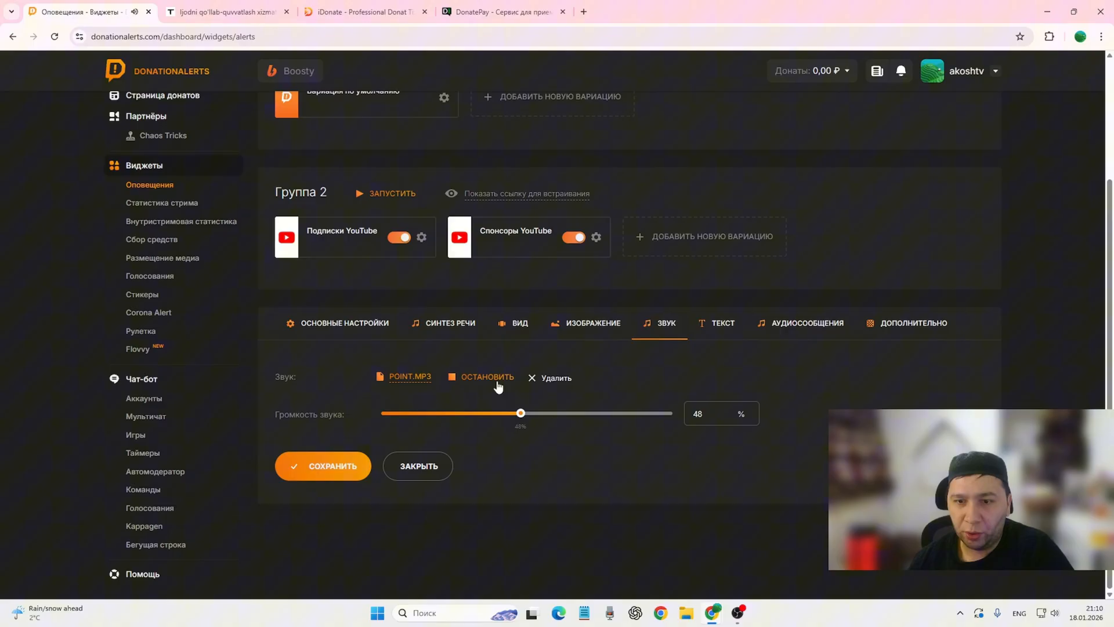
click(418, 376)
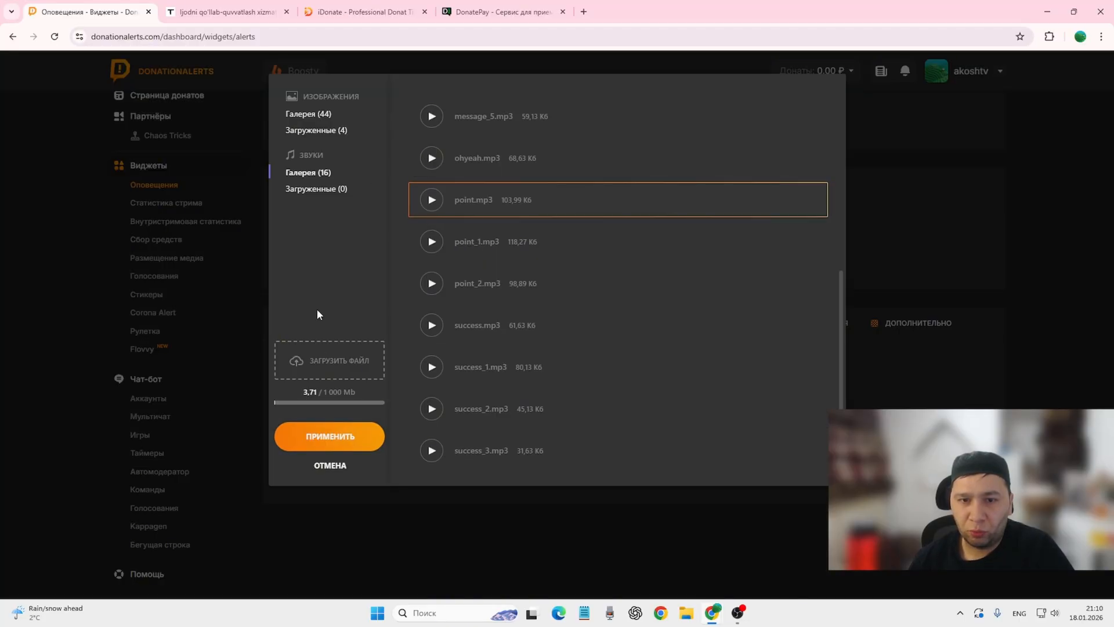
click(337, 365)
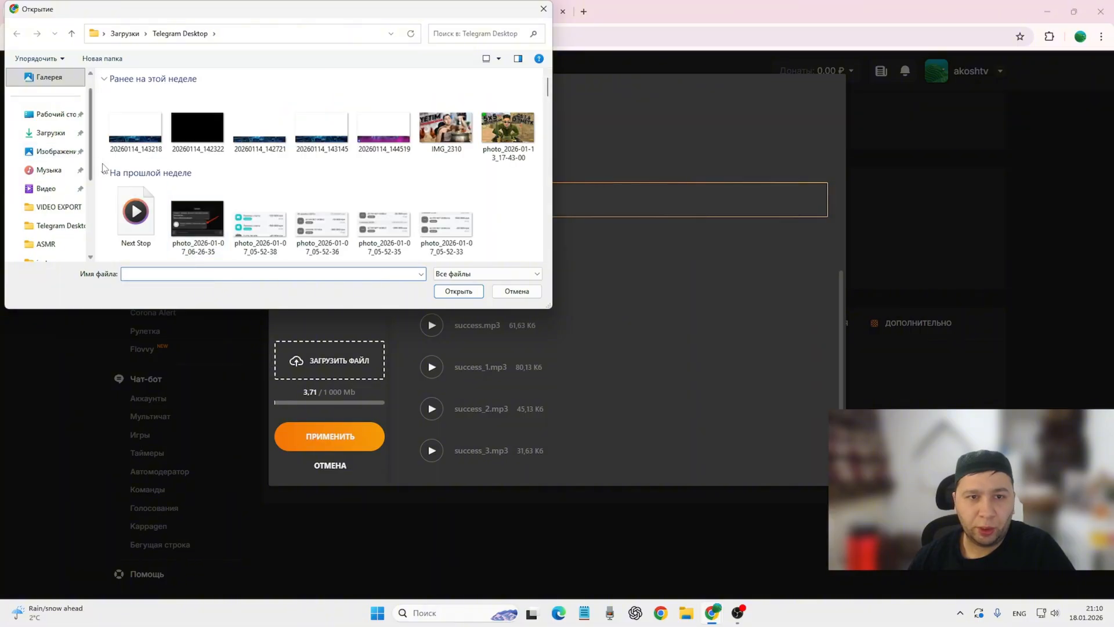
click(517, 292)
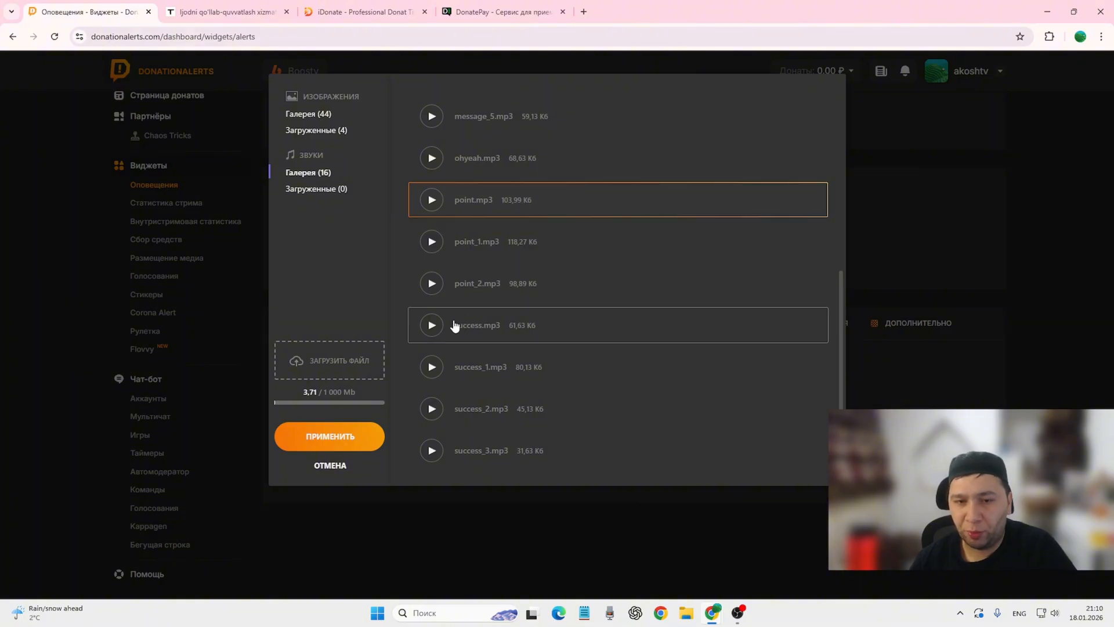
click(327, 465)
- Review the text, audio messages, additional and basic settings of the variation
scroll(599, 377, up, 3)
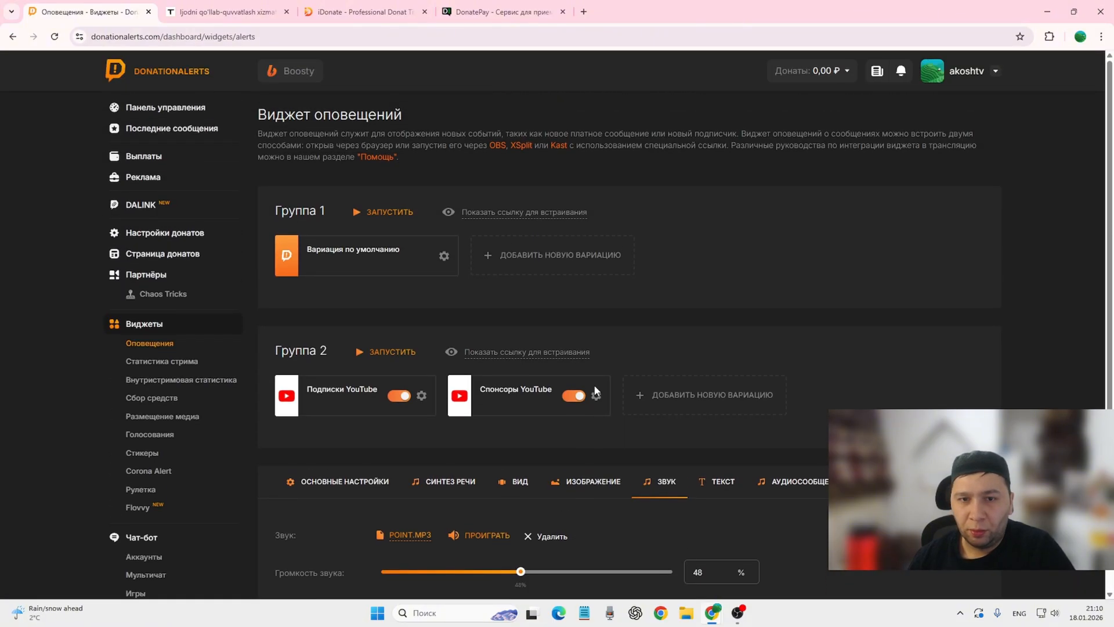
scroll(579, 381, down, 3)
scroll(579, 381, up, 3)
scroll(574, 255, down, 3)
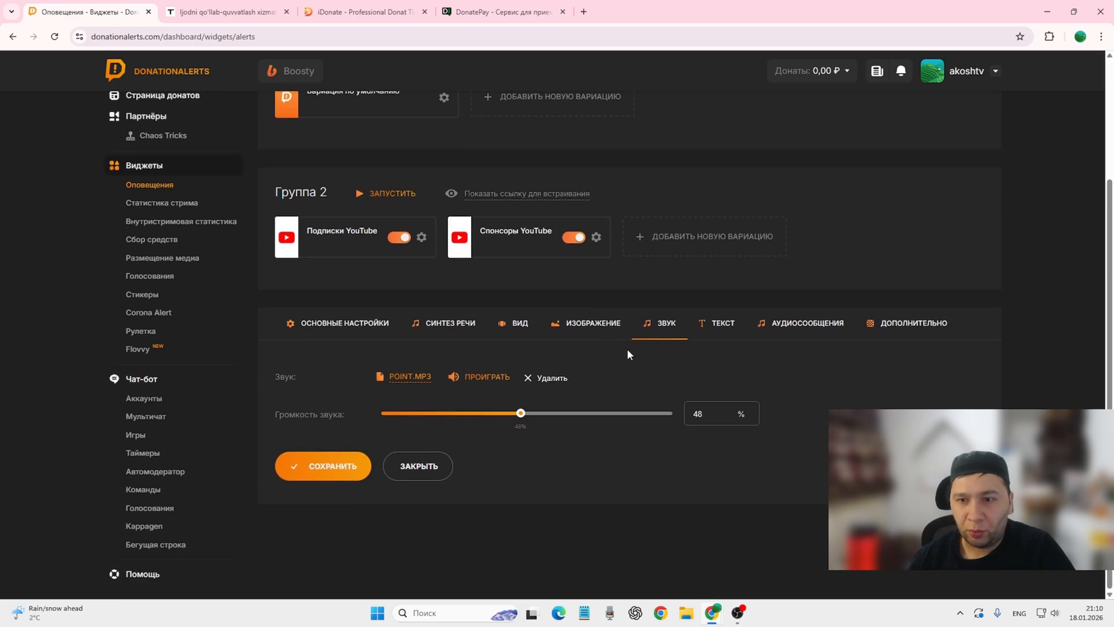
click(704, 331)
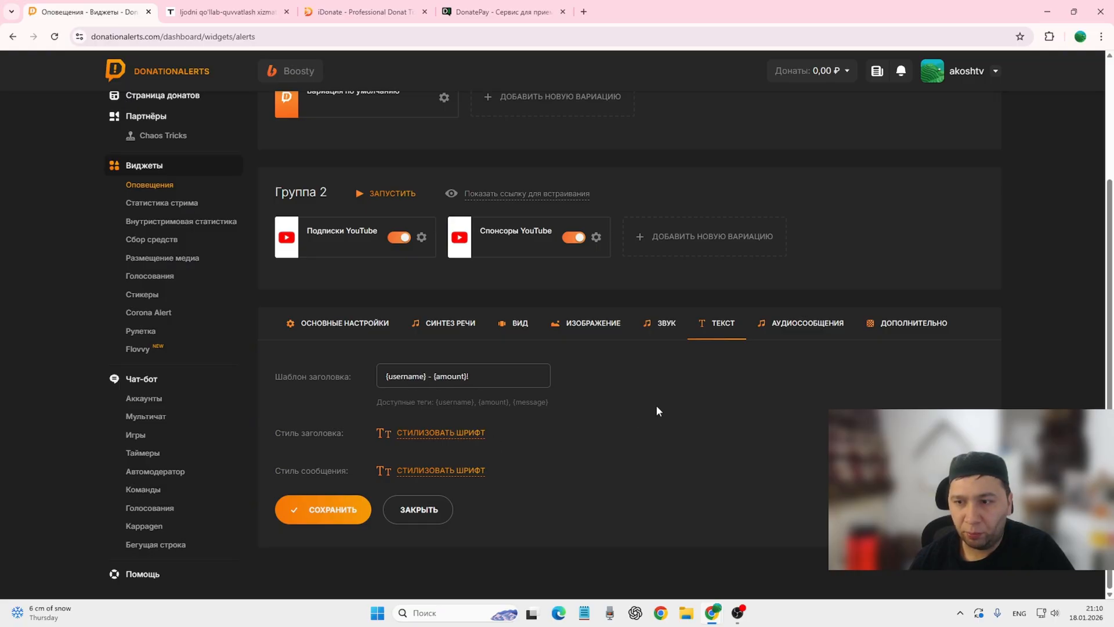
click(805, 326)
click(891, 331)
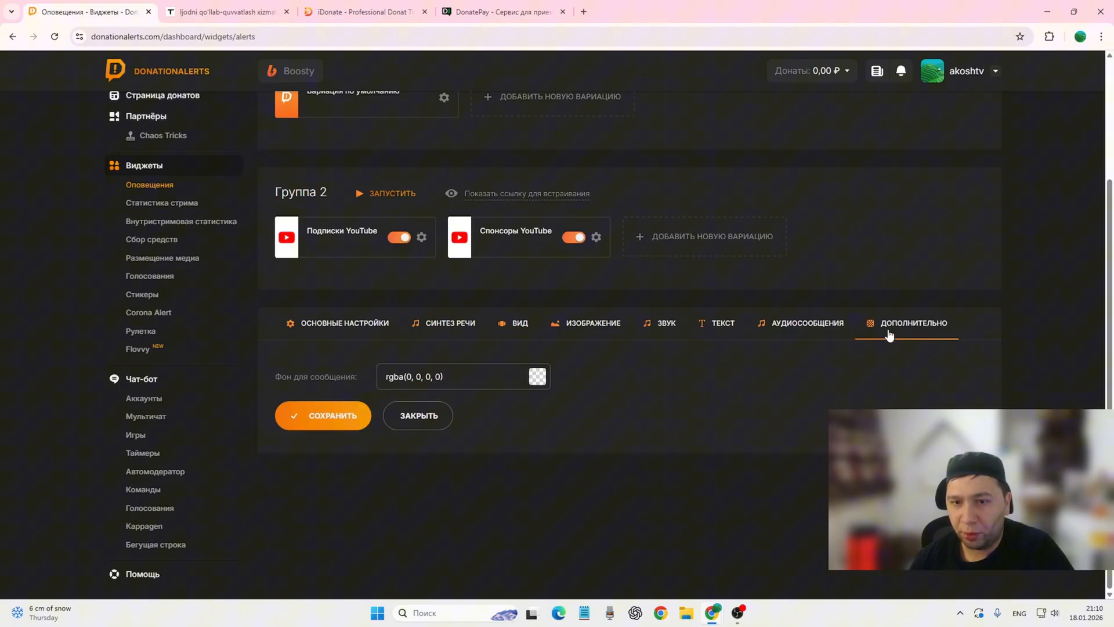
click(349, 328)
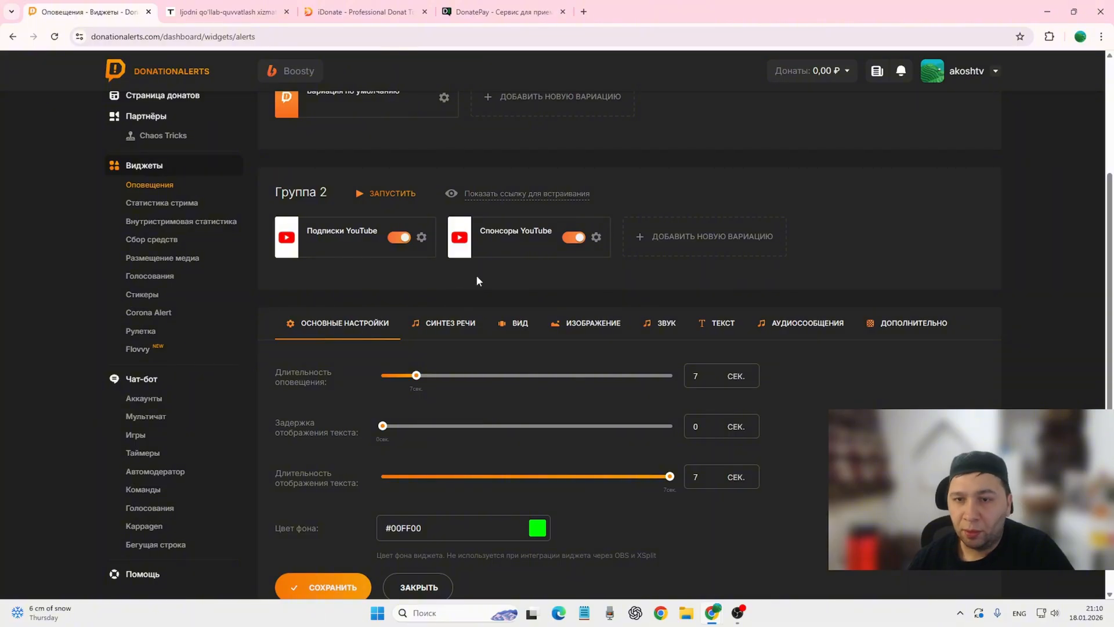
- Open the stream statistics widget page
scroll(580, 284, up, 3)
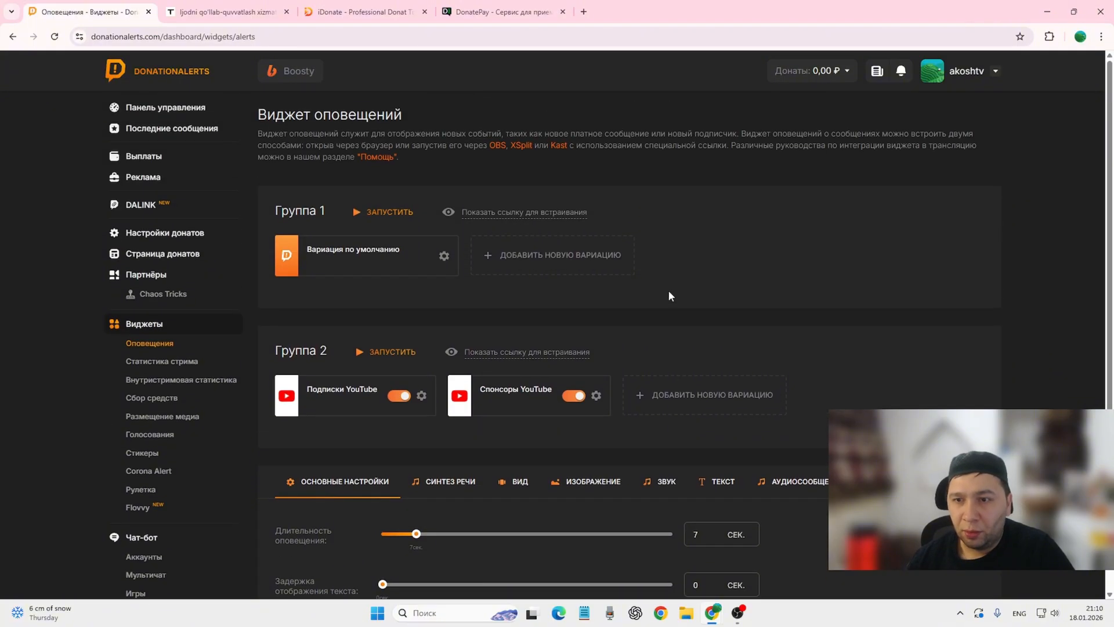
click(188, 362)
scroll(169, 378, down, 1)
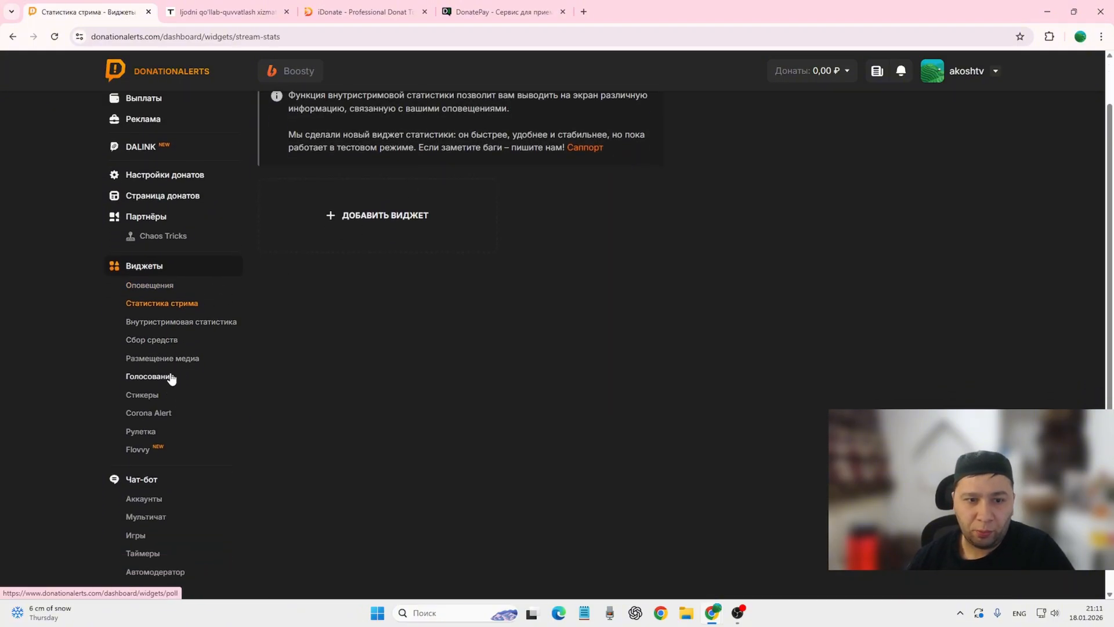
- Open the donation goal widget page and review its goal, design presets and element settings
click(168, 347)
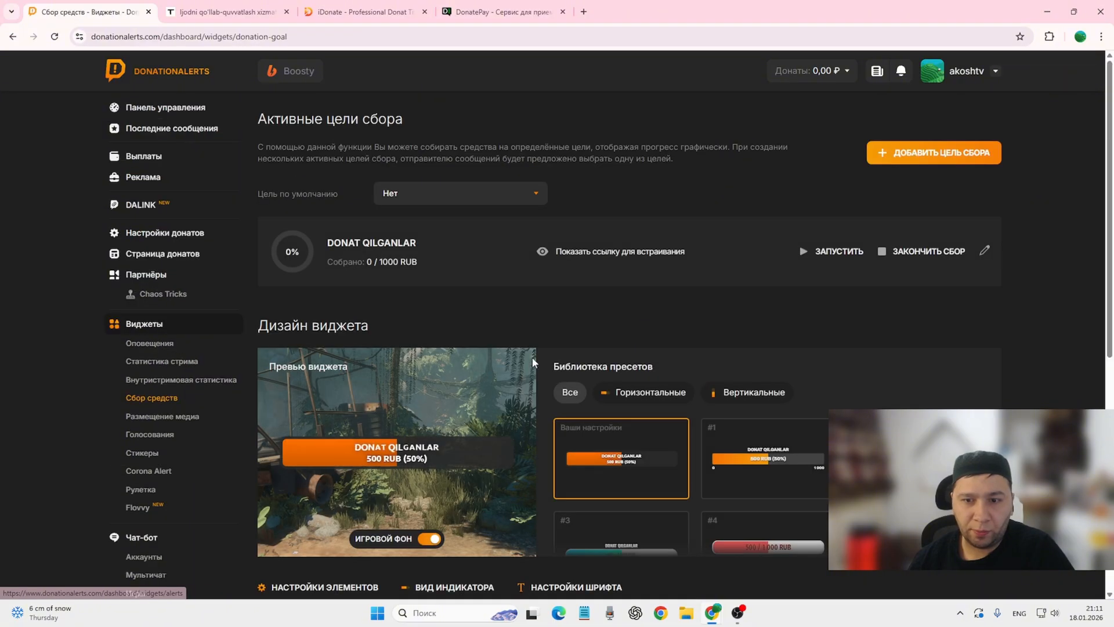
scroll(528, 400, down, 2)
scroll(507, 312, down, 2)
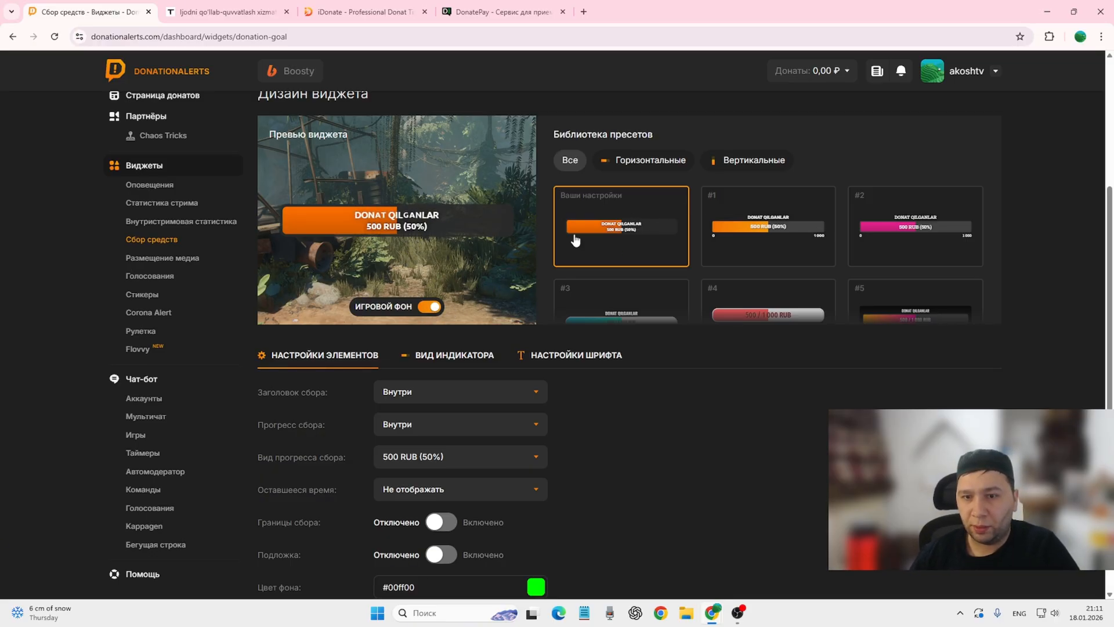
scroll(628, 401, down, 3)
scroll(460, 281, up, 4)
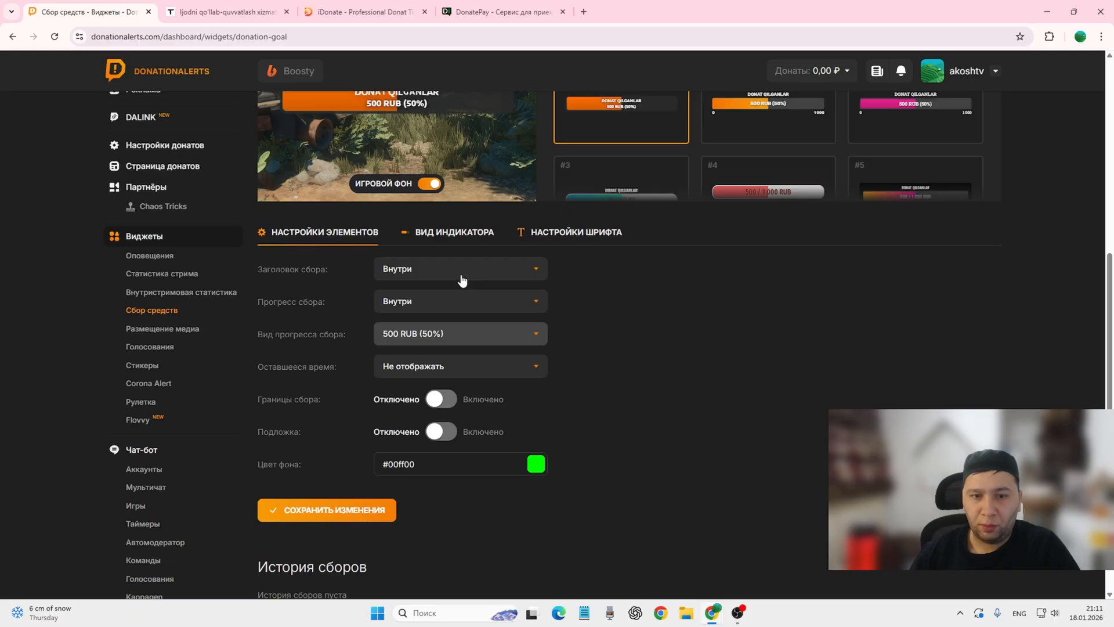
scroll(600, 289, up, 3)
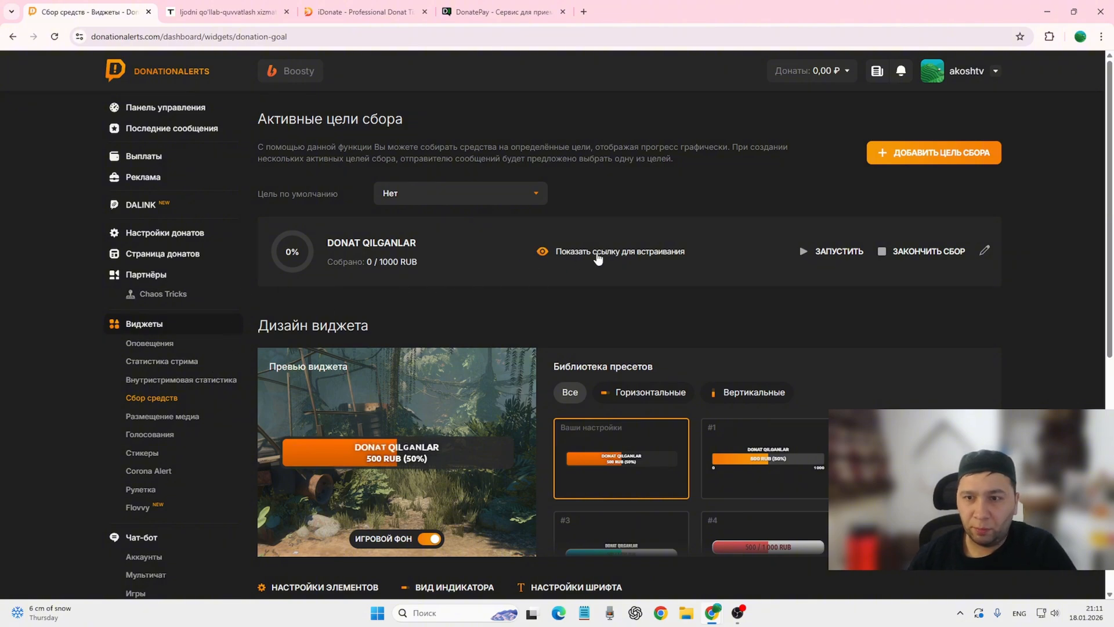
- Reveal the DONAT QILGANLAR goal's embed link, copy it, and hide the link again
click(651, 255)
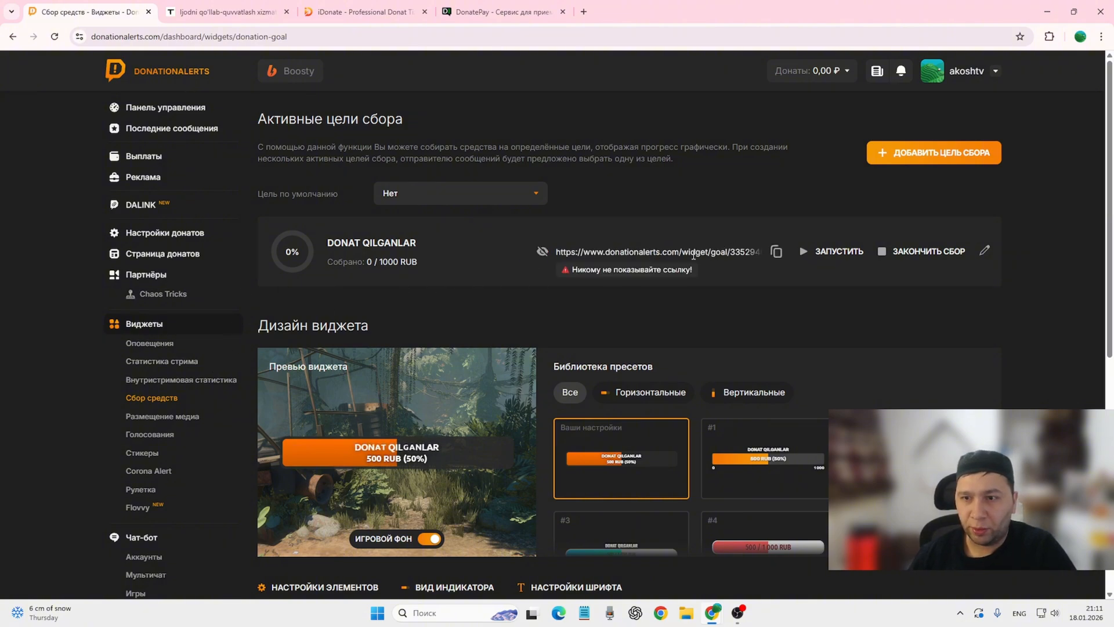
click(778, 253)
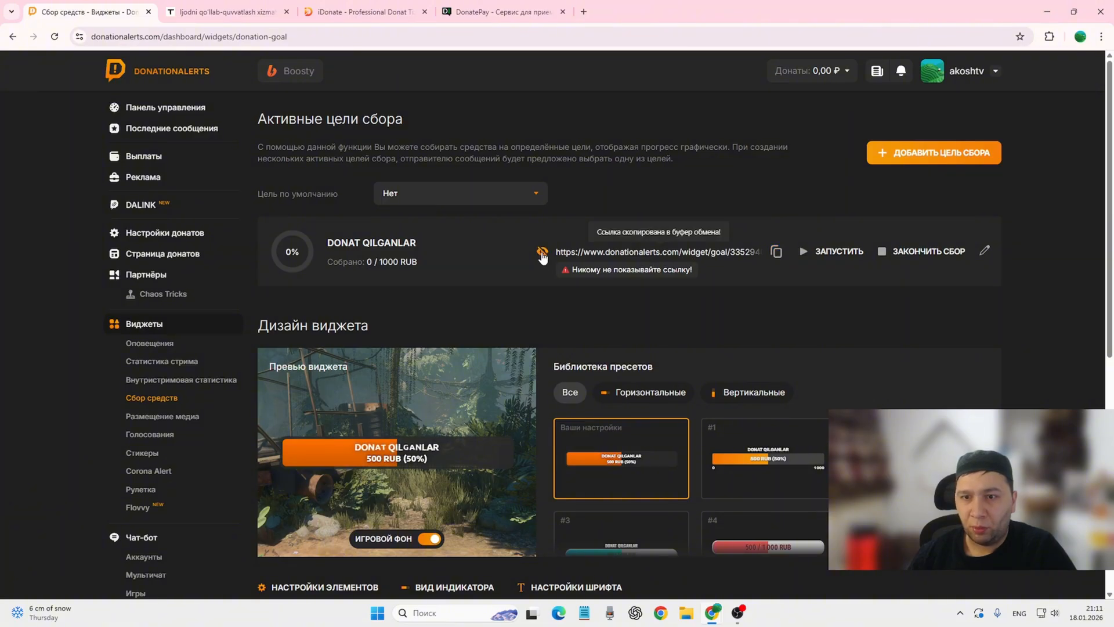
click(543, 254)
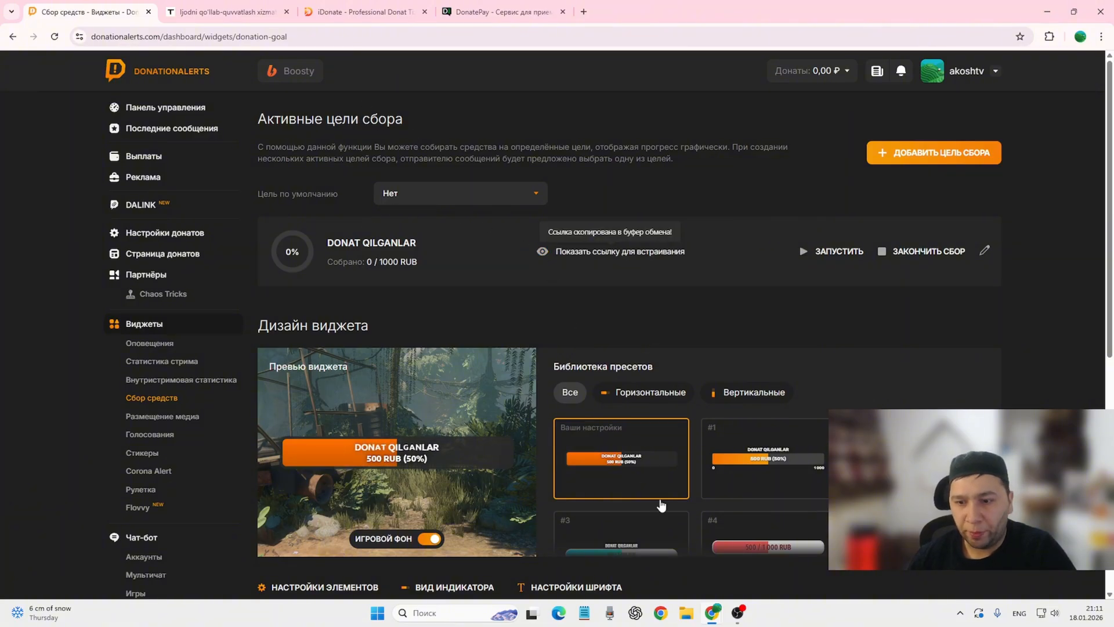
- Switch to OBS and add a new Browser source named DONATALERT to the scene
click(737, 612)
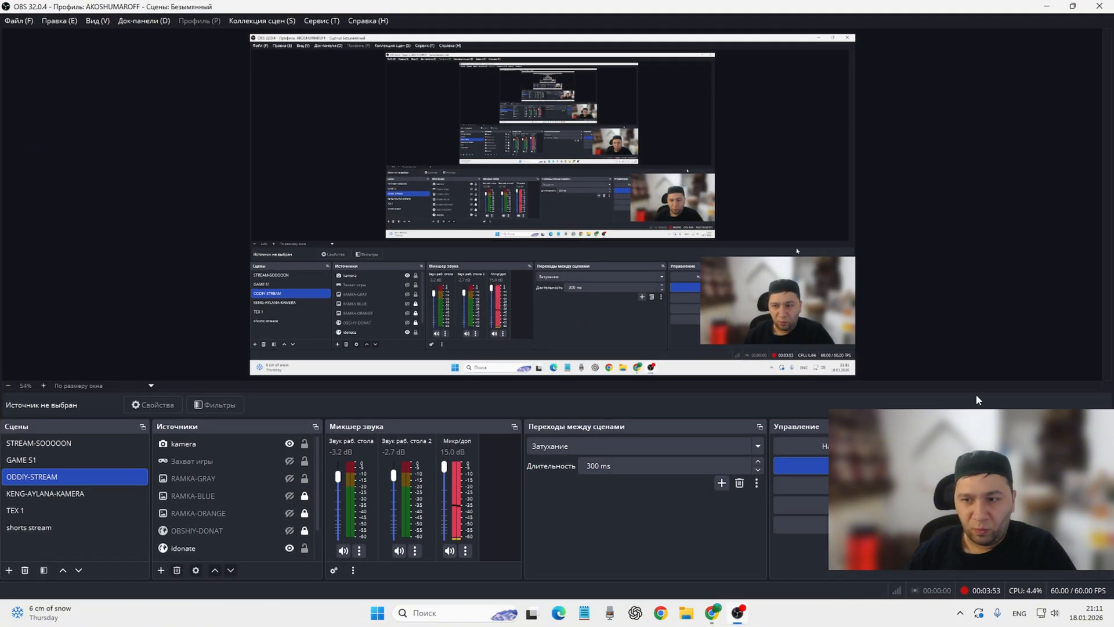
click(159, 570)
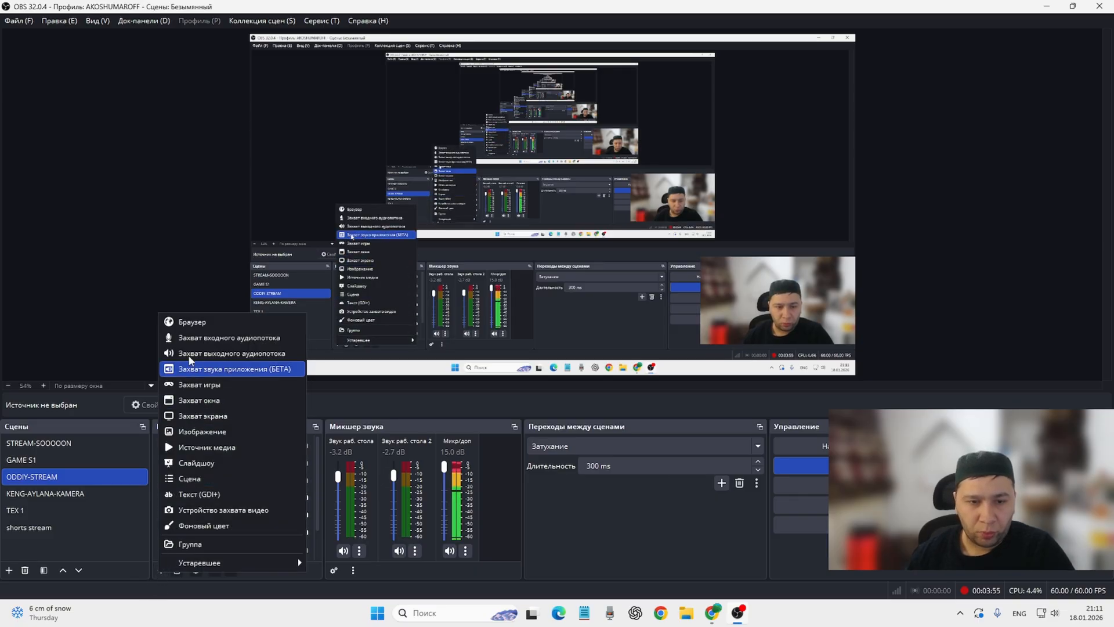
click(193, 322)
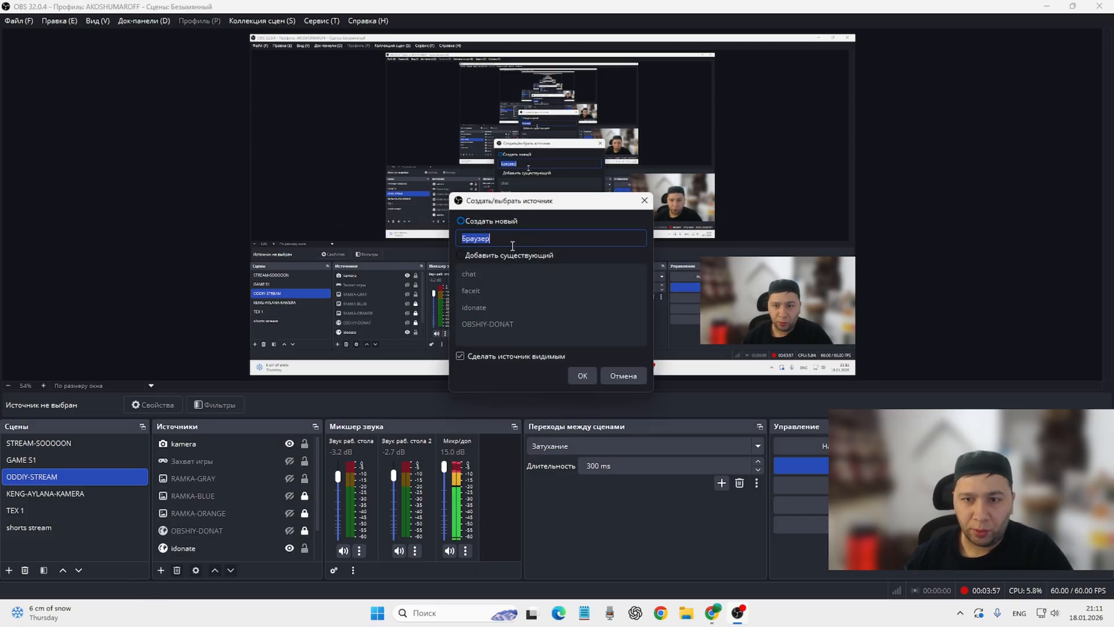
text(DONA)
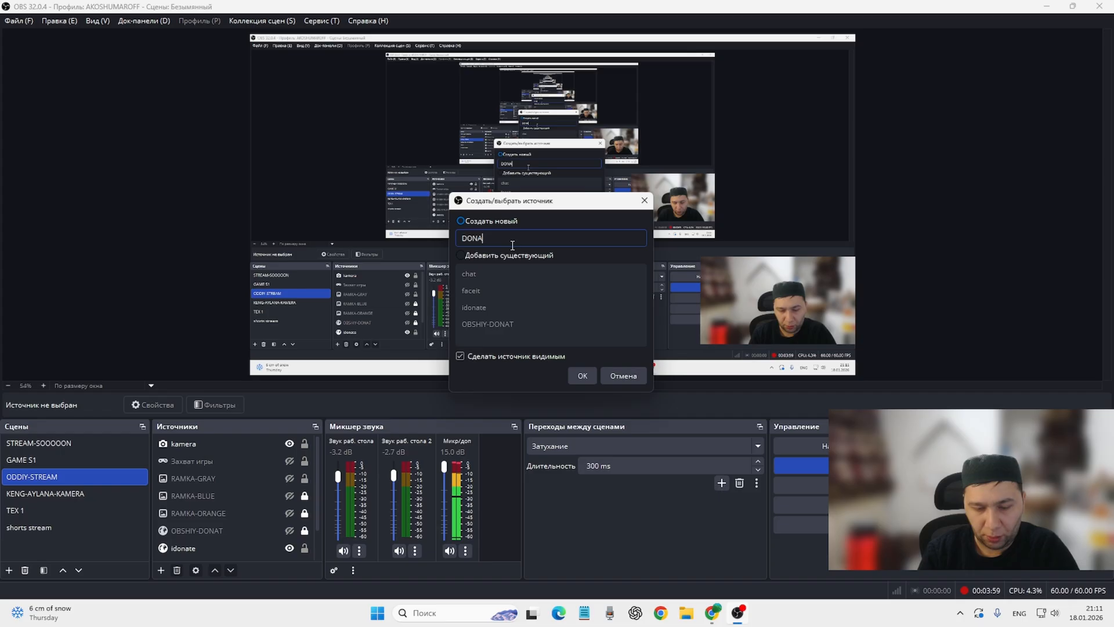
text(TA)
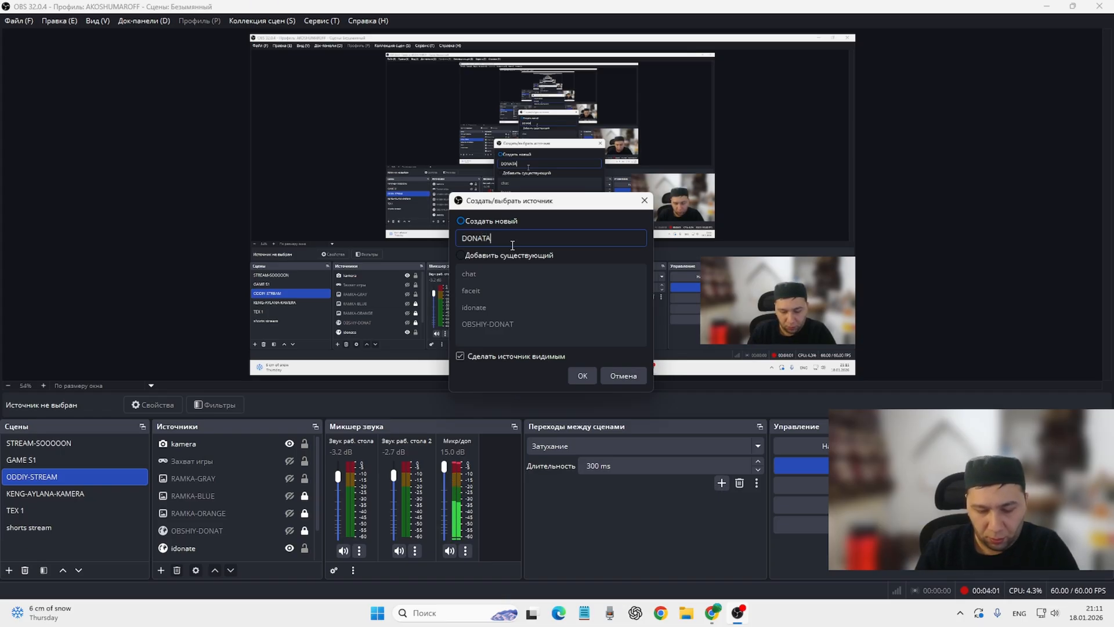
text(LERT)
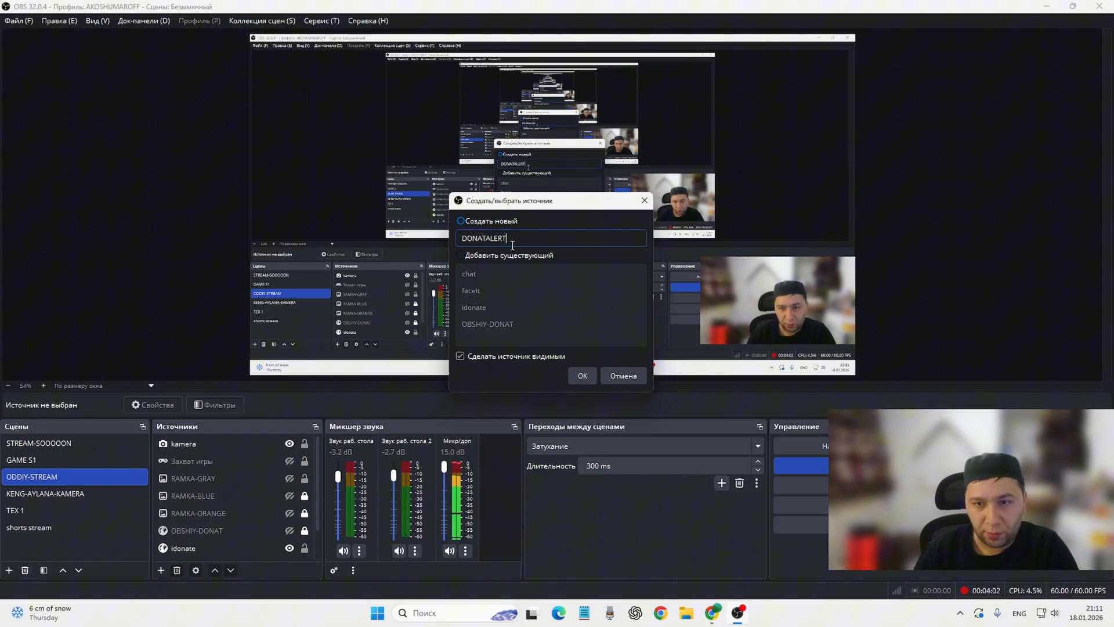
click(587, 374)
- Replace the browser source URL with the copied donation goal widget link and confirm the properties
drag(555, 321, 389, 321)
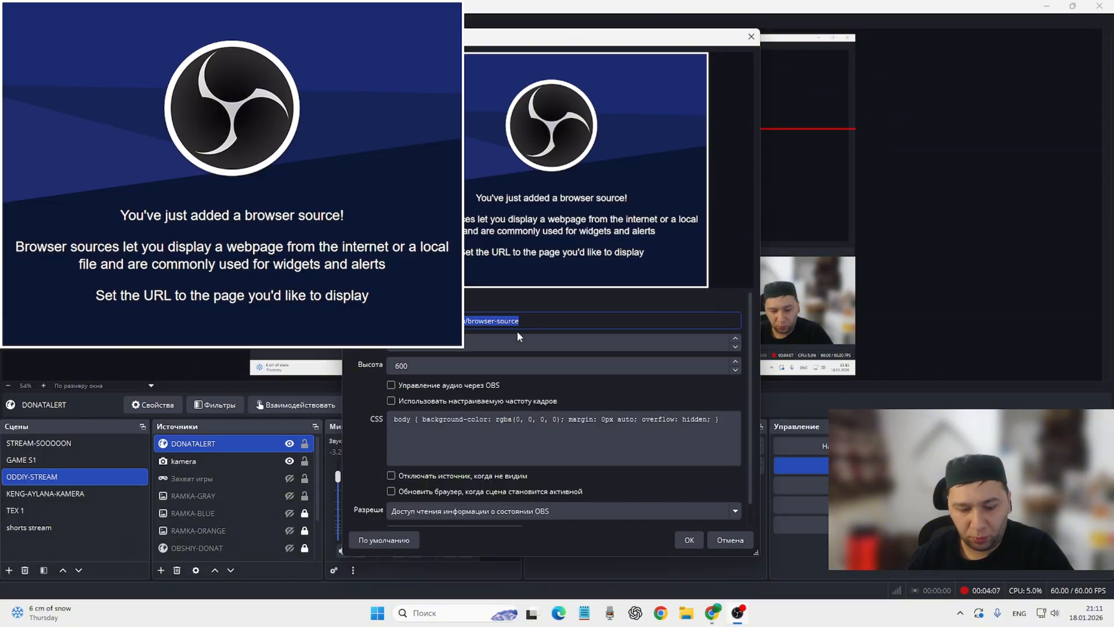
key(ctrl+v)
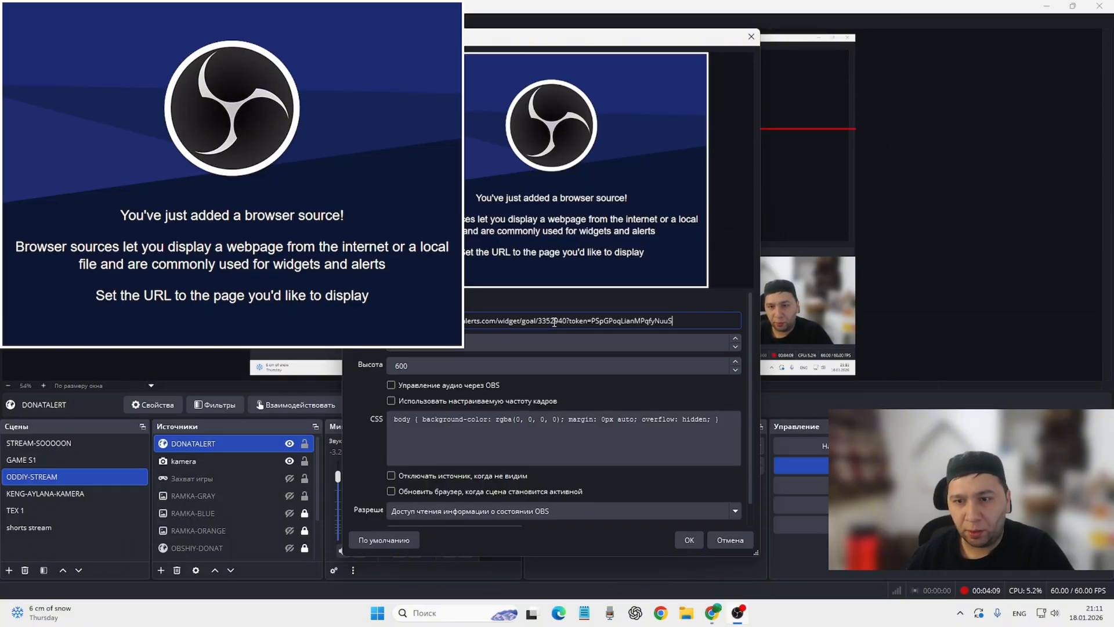
right_click(693, 320)
click(683, 323)
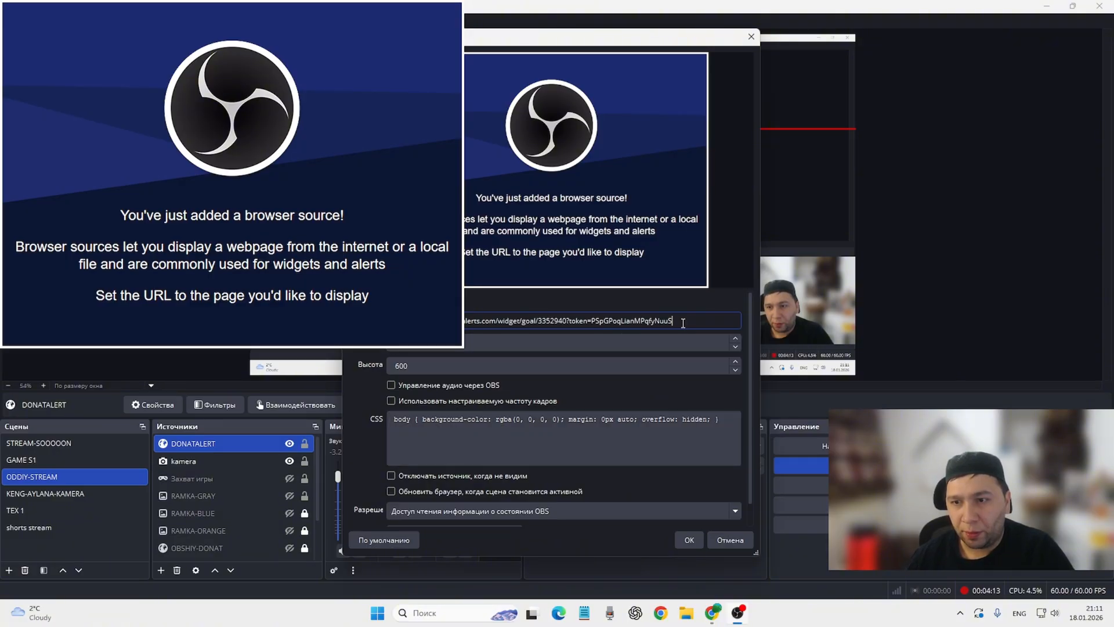
click(691, 540)
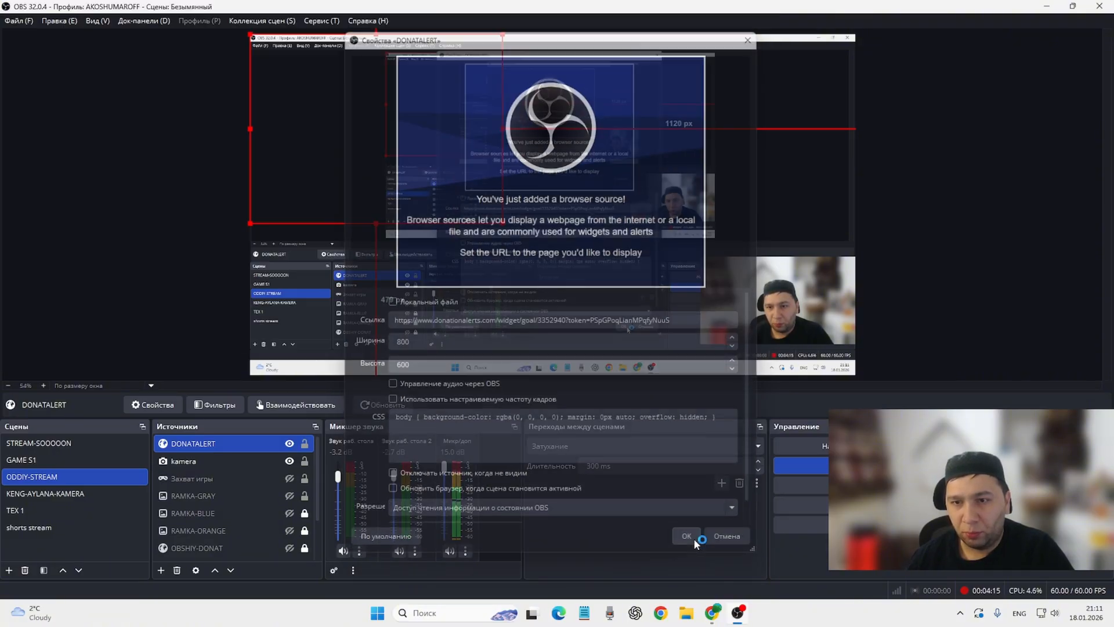
- Move and resize the DONATALERT source into the lower right corner of the canvas
drag(287, 112, 618, 123)
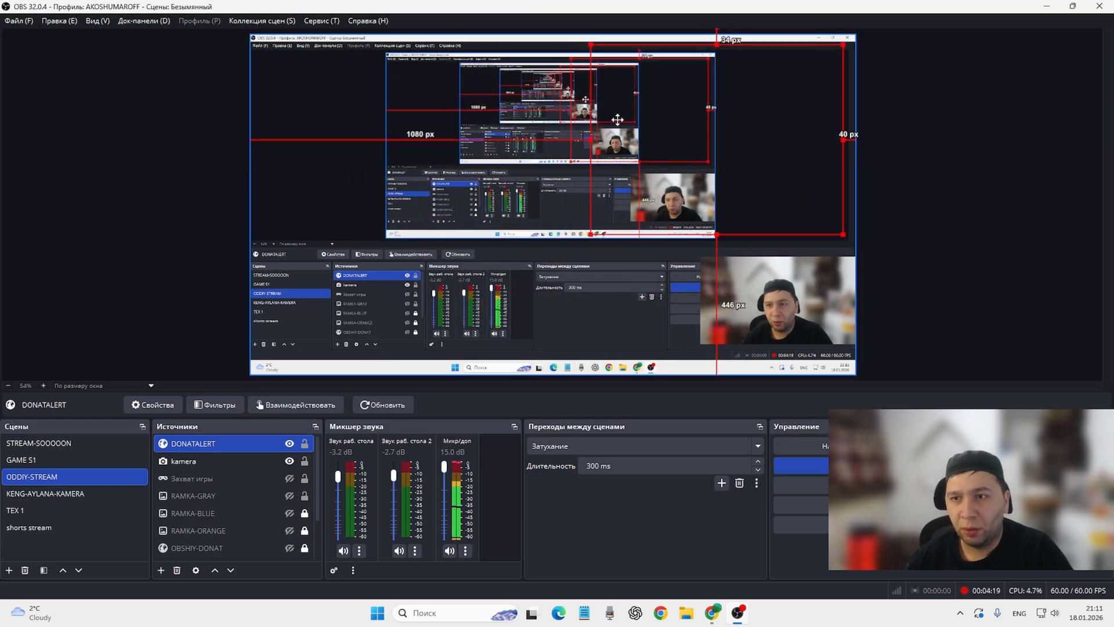
mouse_move(734, 137)
mouse_down()
mouse_move(823, 320)
mouse_move(776, 323)
mouse_move(783, 357)
mouse_up()
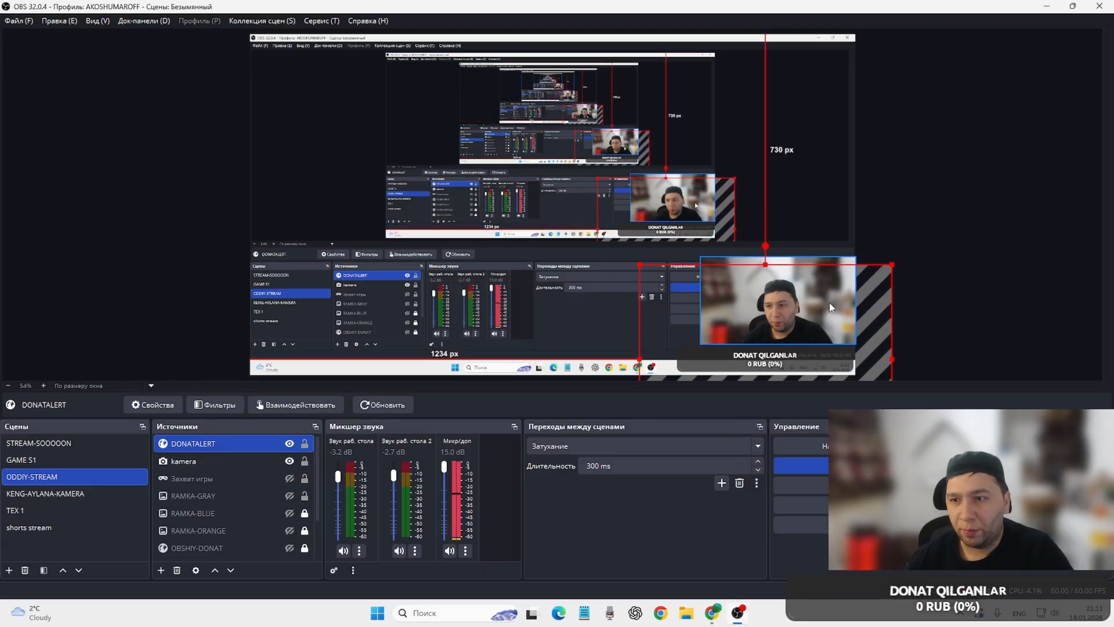
drag(893, 265, 887, 272)
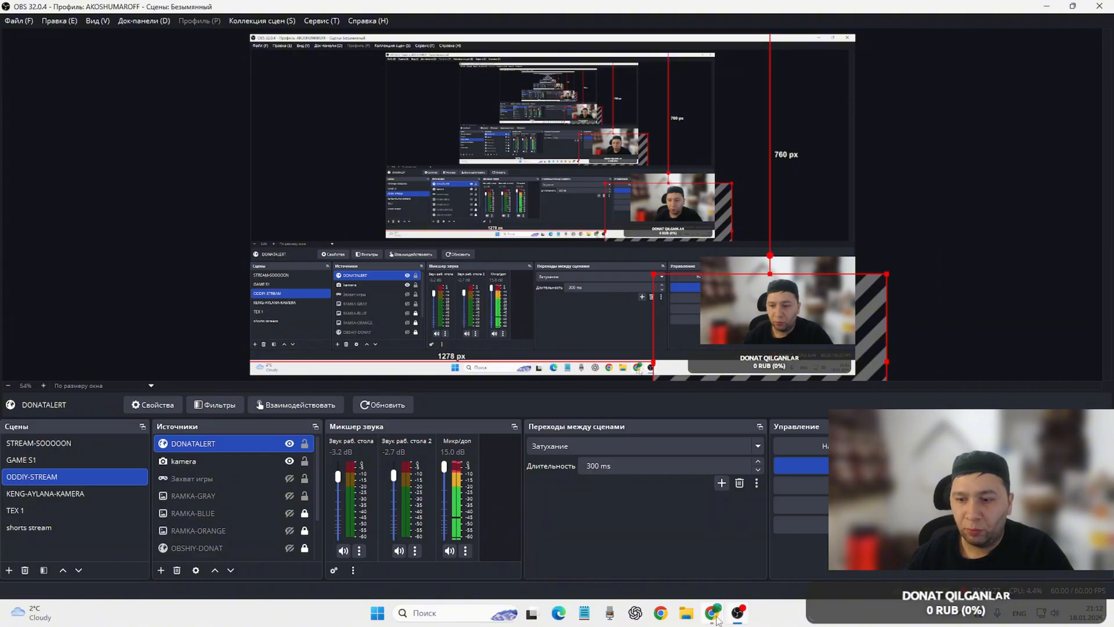
- Return to the browser, open the tirikchilik.uz tab and start the Muallif bo'lish sign-up
mouse_move(713, 612)
click(698, 555)
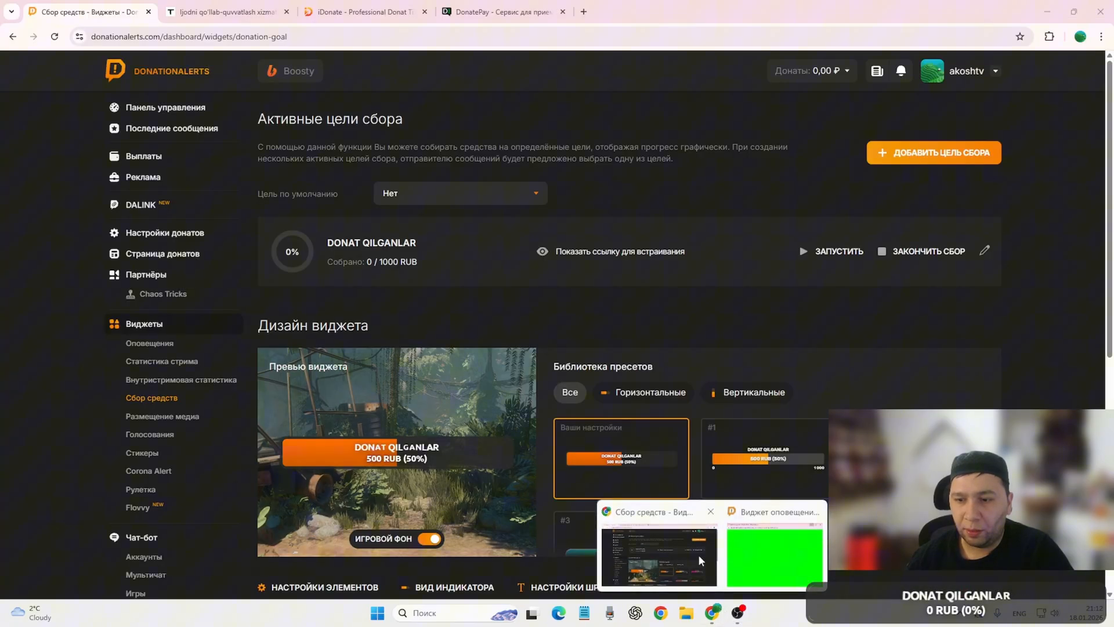
click(227, 11)
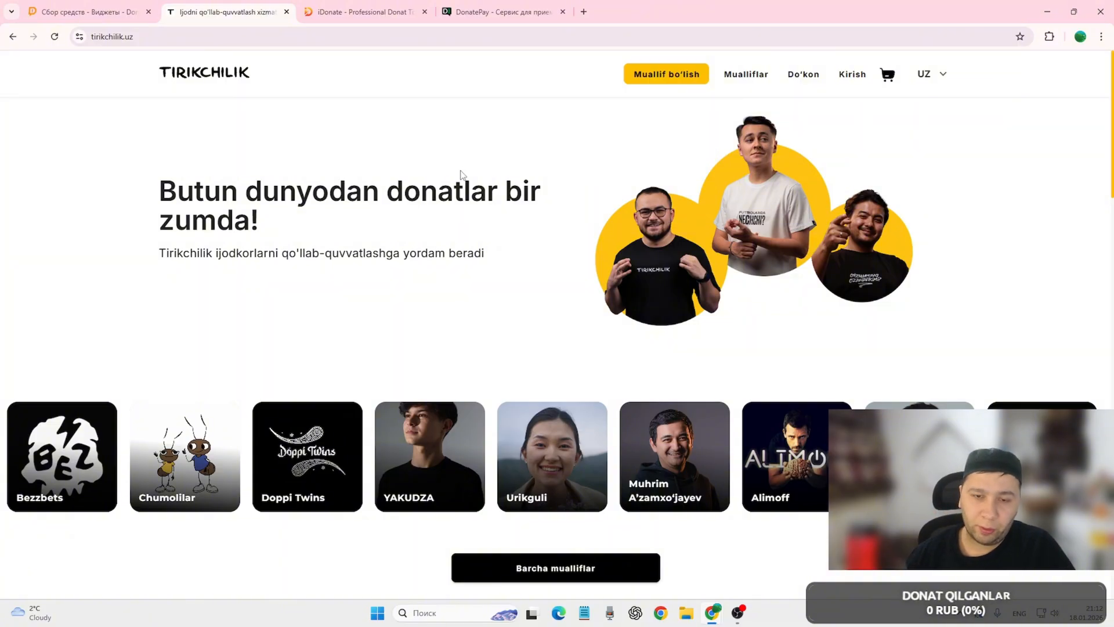
scroll(437, 227, down, 3)
scroll(437, 227, up, 3)
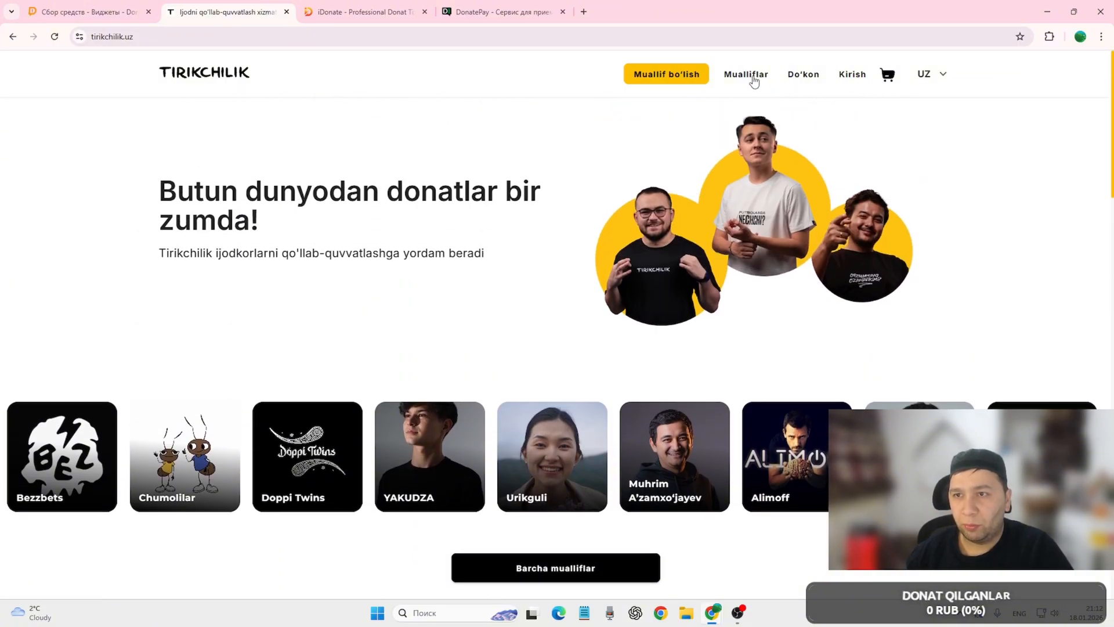
click(671, 77)
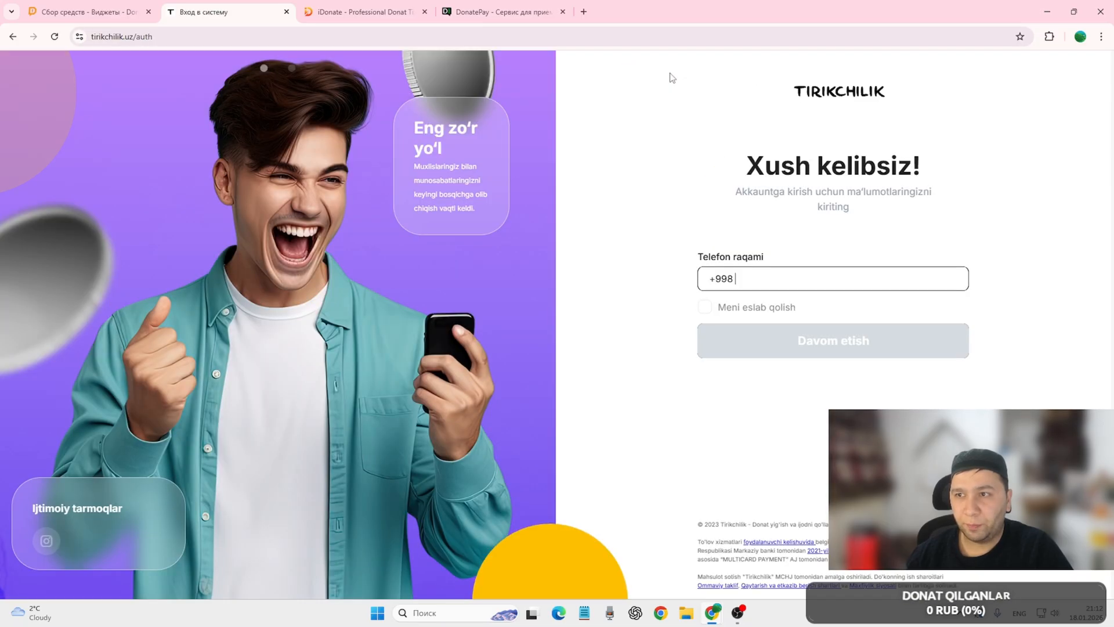
- Enter the phone number and continue to the next sign-up step
text(33)
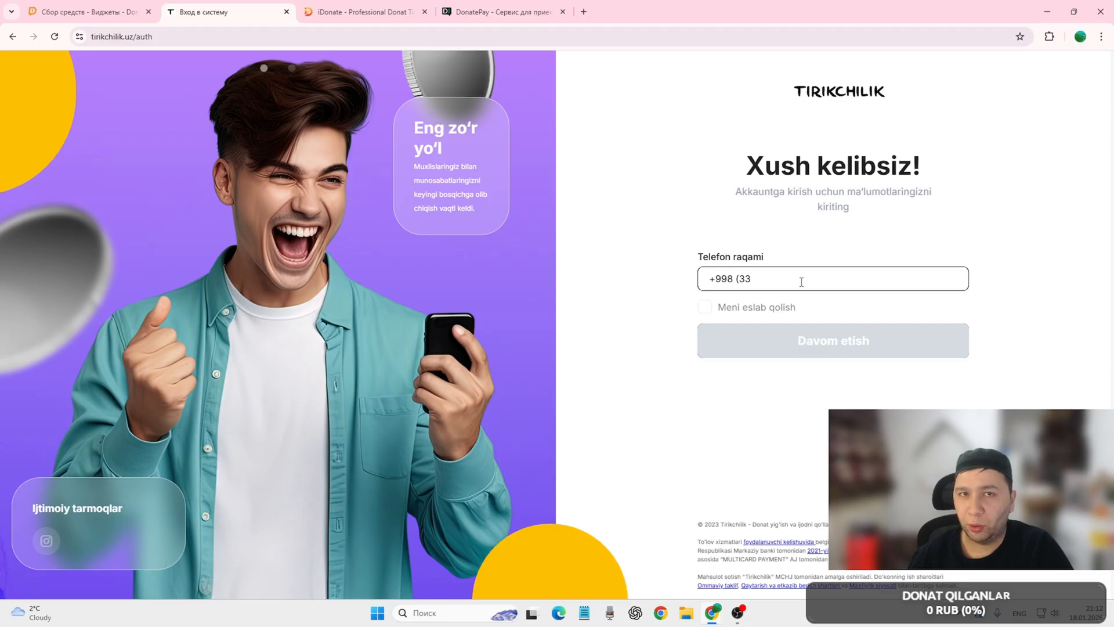
text() 47)
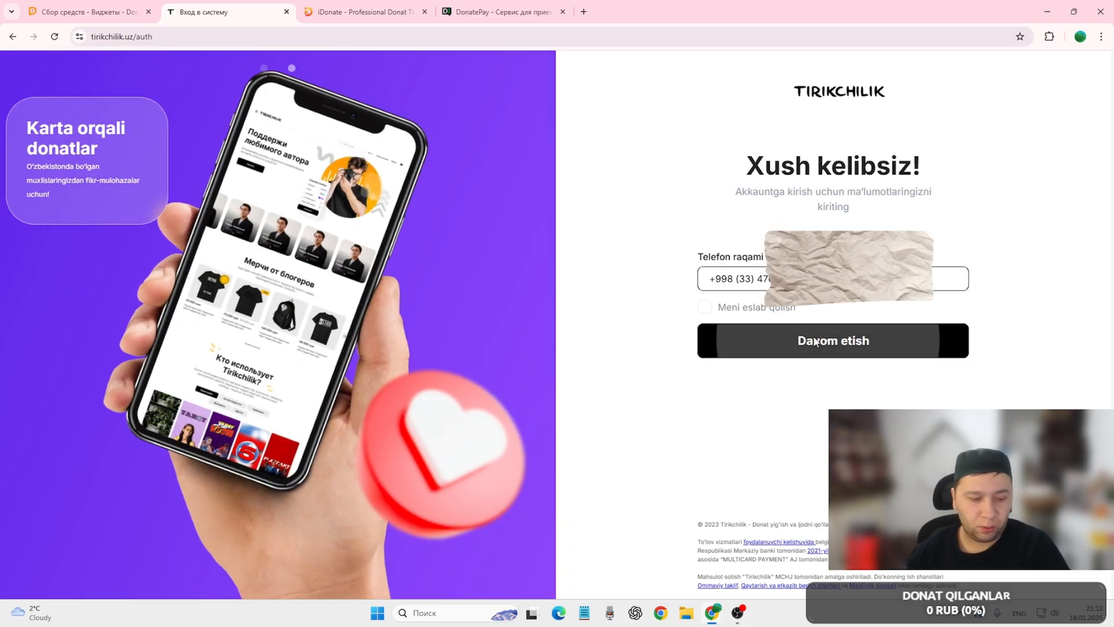
click(816, 343)
- Set the account password, submit it, and enter the SMS verification code
click(760, 192)
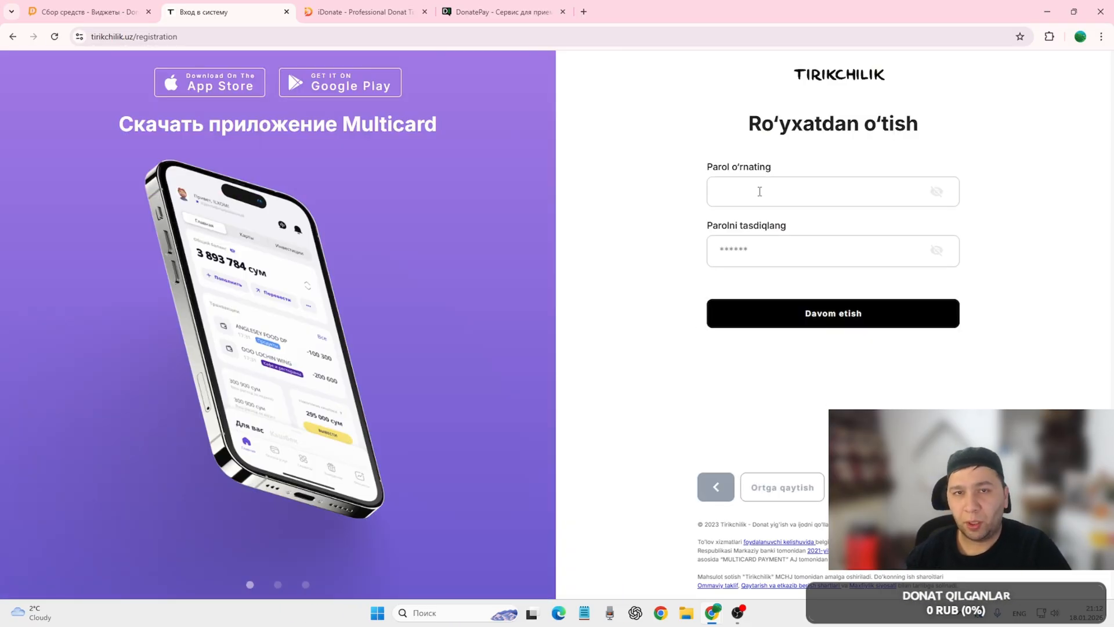
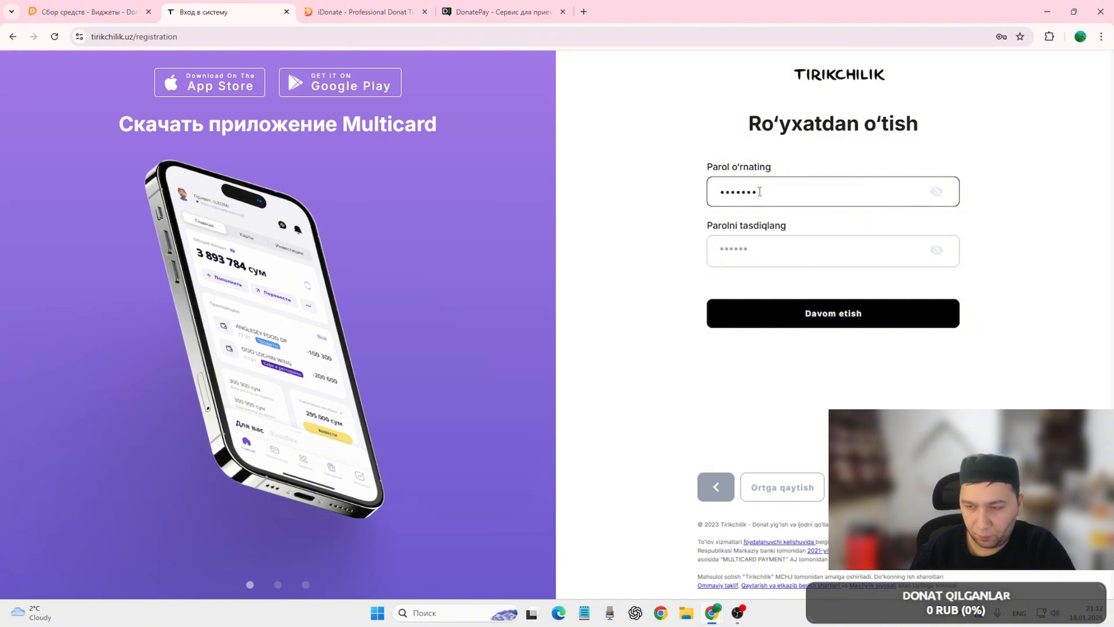
key(Return)
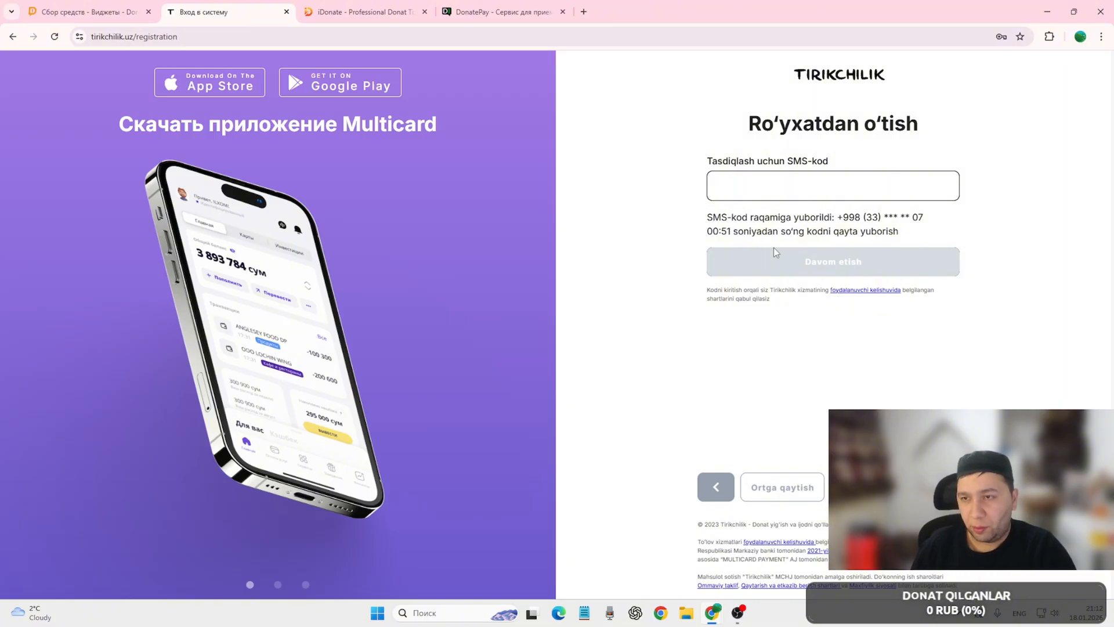
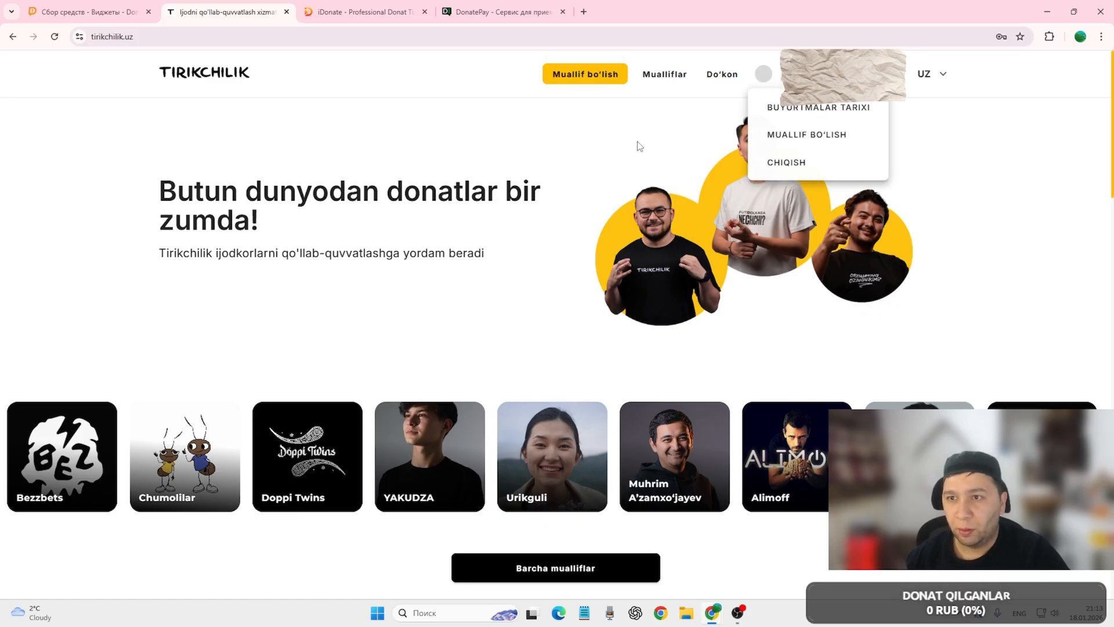
- Choose Muallif bo'lish from the profile menu and advance through the Multicard onboarding steps
mouse_move(764, 73)
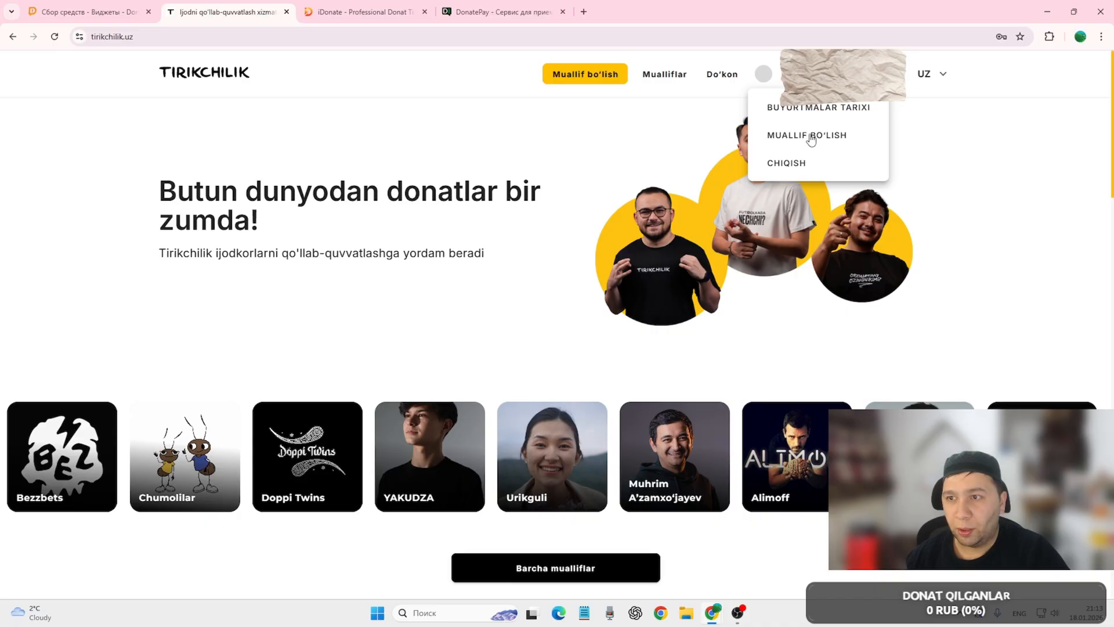
click(784, 138)
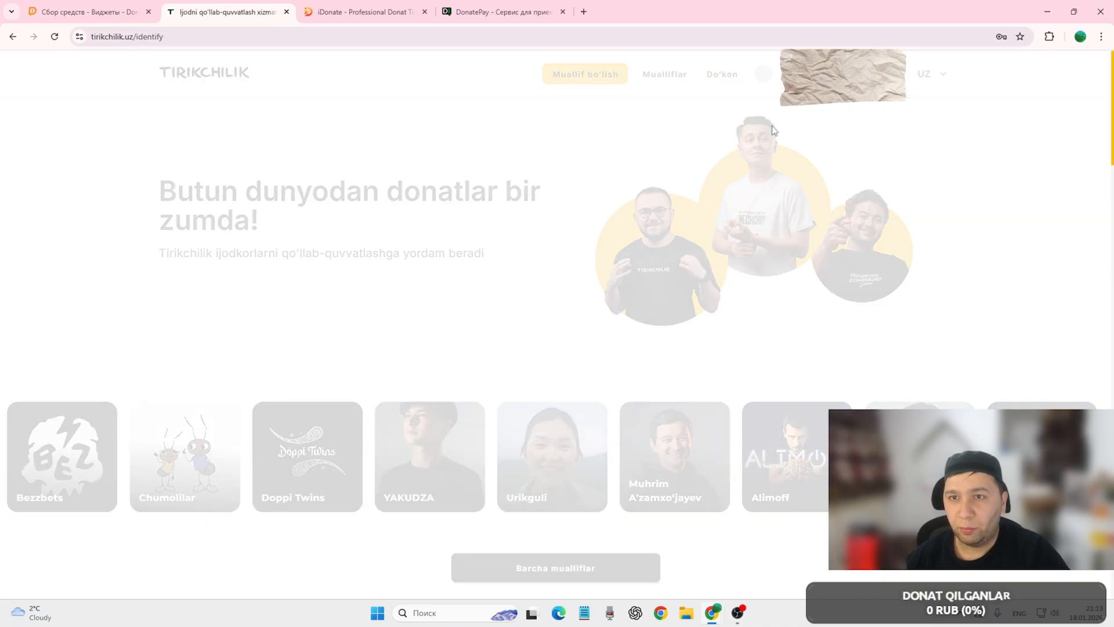
scroll(323, 170, down, 1)
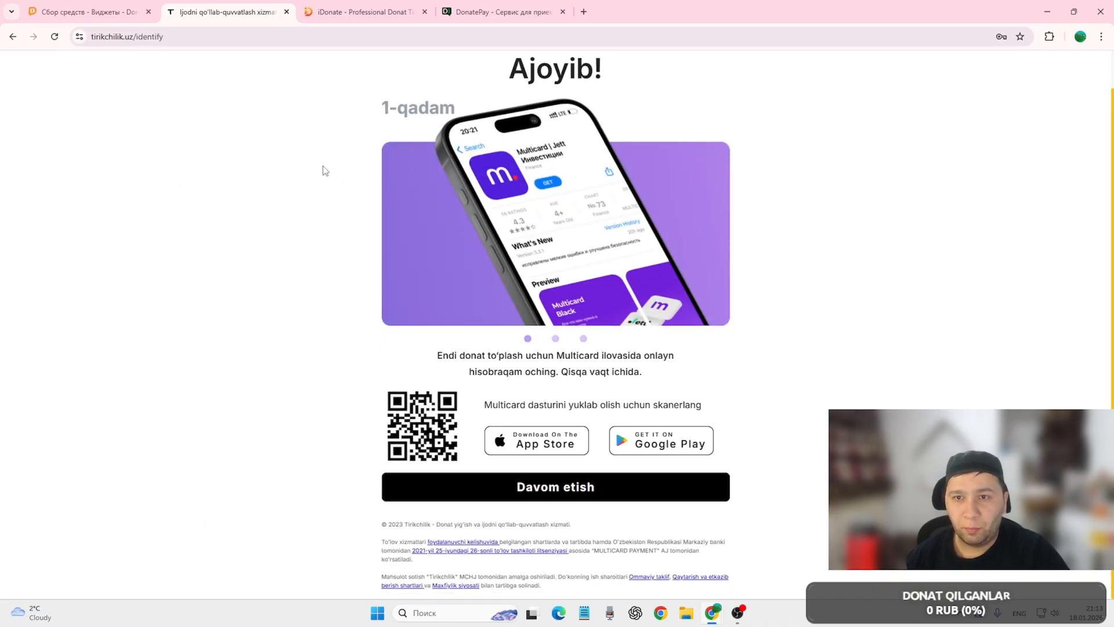
scroll(324, 170, up, 1)
scroll(566, 138, down, 1)
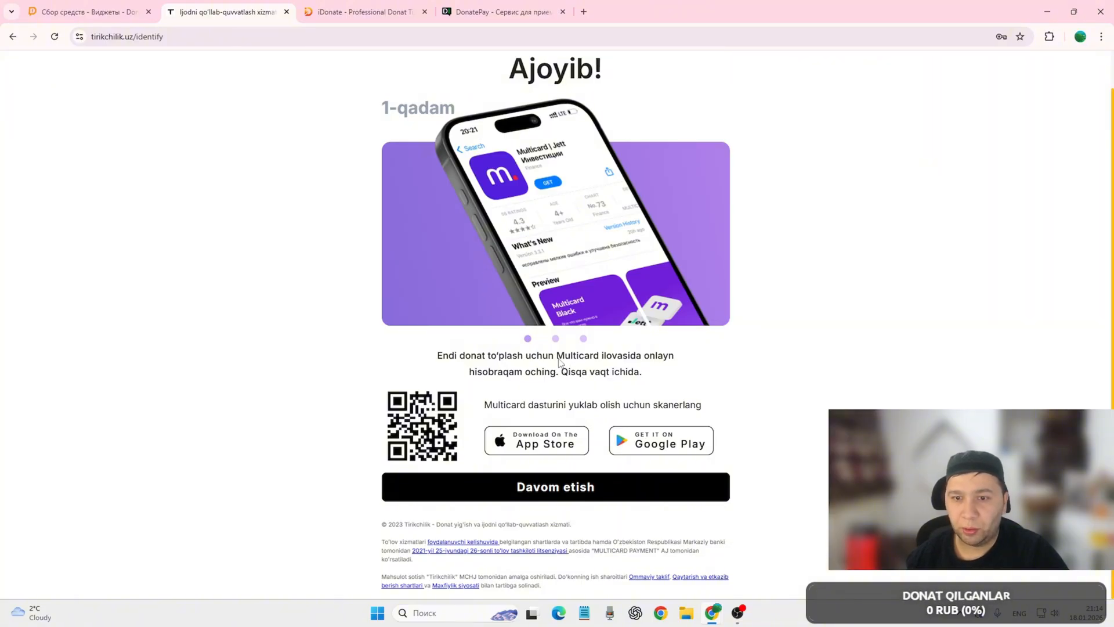
click(528, 497)
click(592, 457)
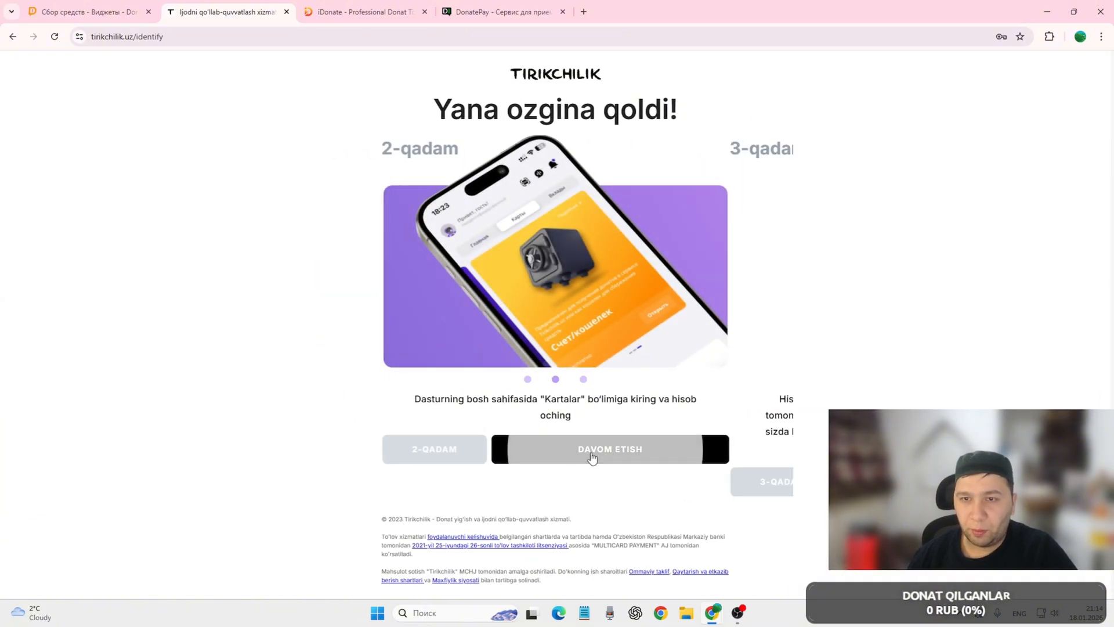
- Finish the Multicard onboarding steps, retry the account check, and continue to the author profile page
click(589, 478)
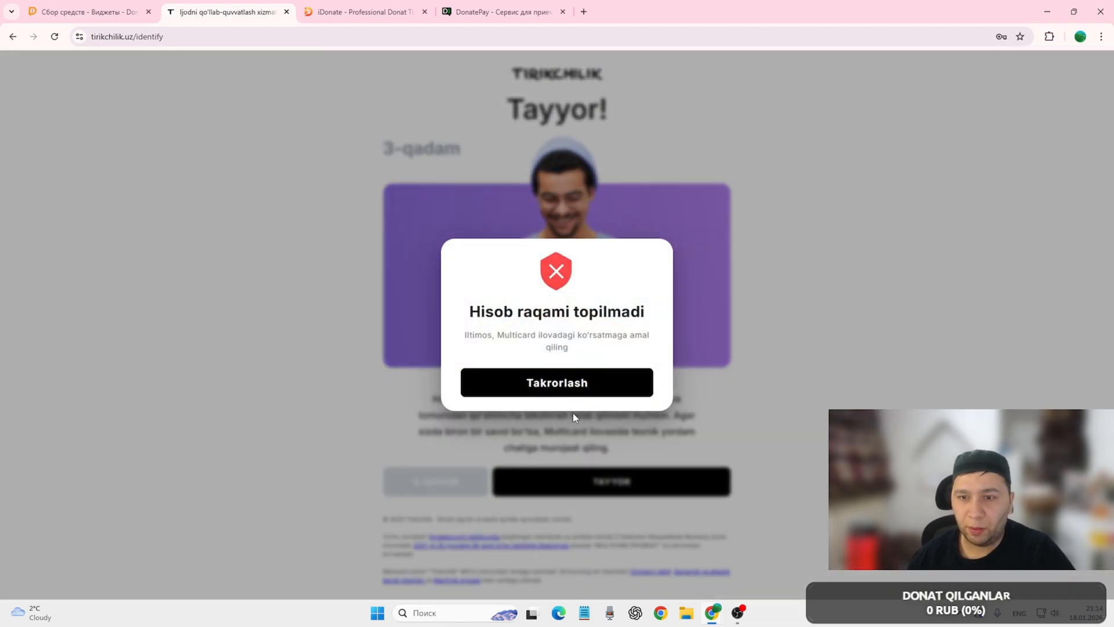
click(560, 390)
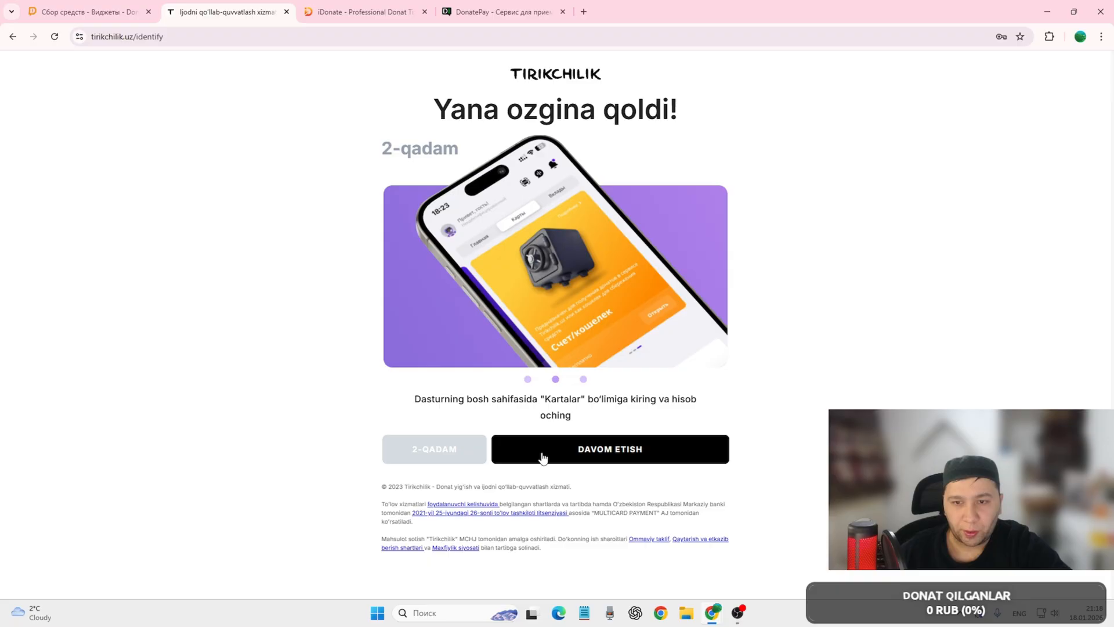
click(543, 458)
click(549, 490)
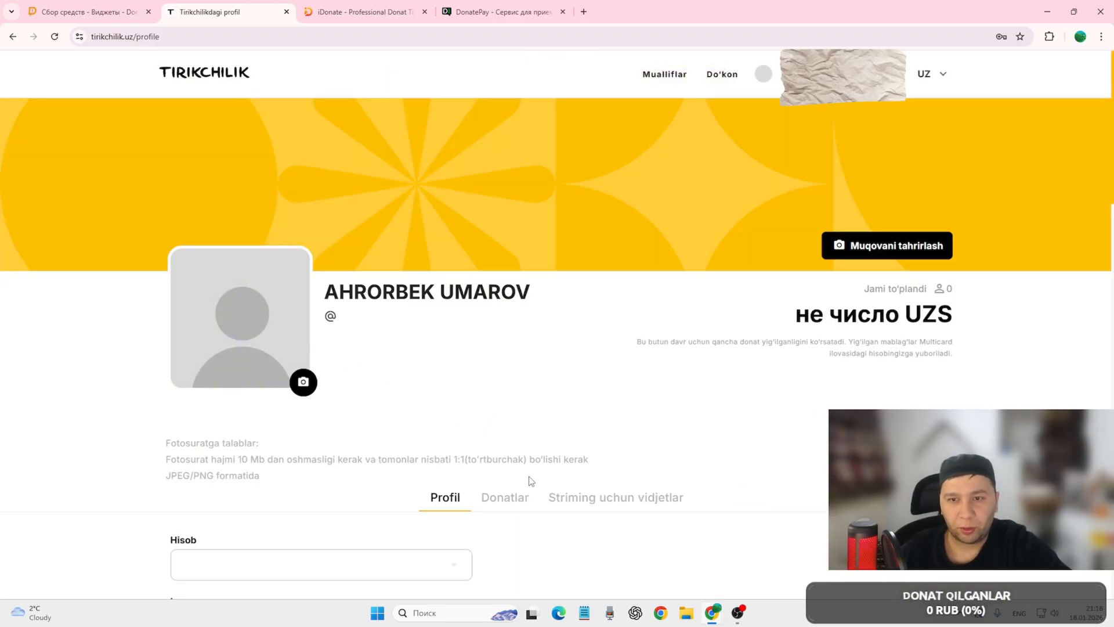
- Select the Multicard account in the profile's Hisob field
scroll(510, 442, down, 6)
scroll(637, 438, down, 2)
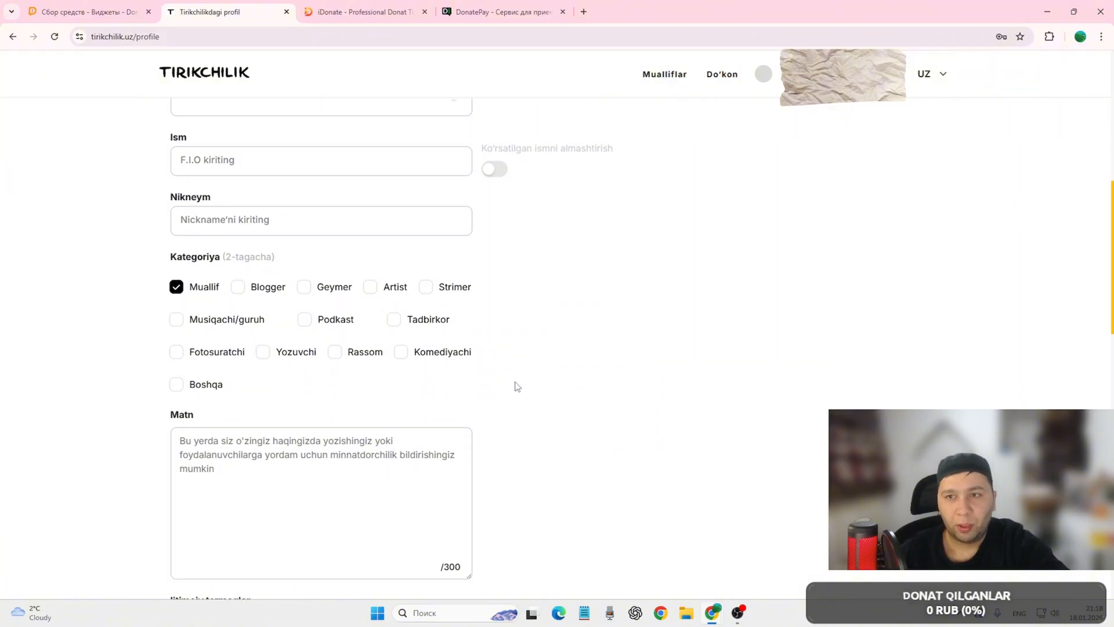
scroll(515, 386, up, 4)
click(279, 335)
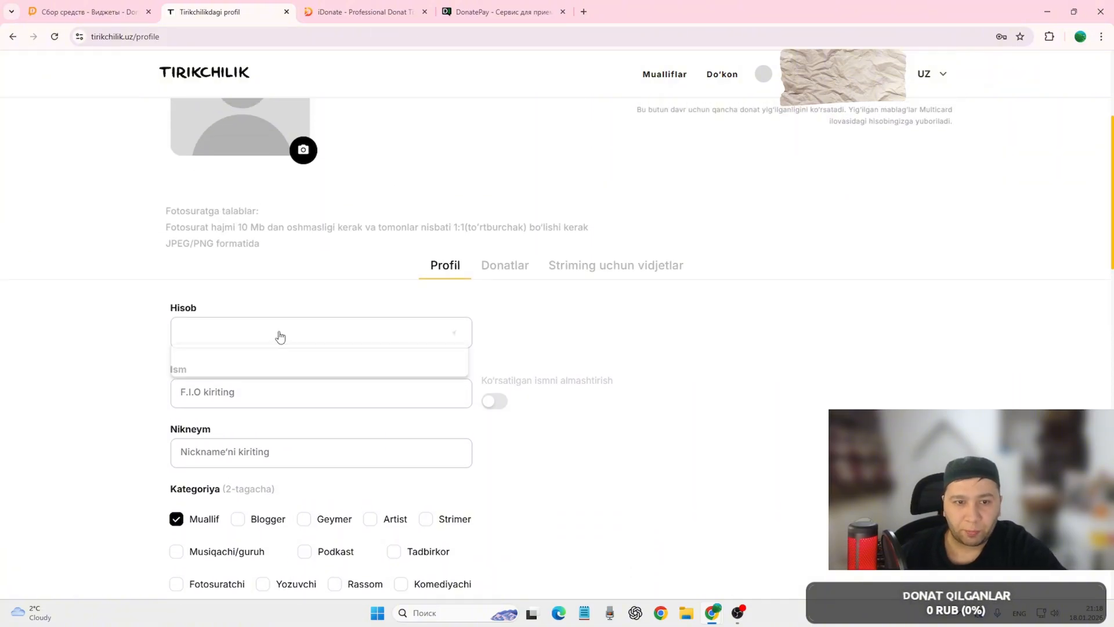
click(259, 363)
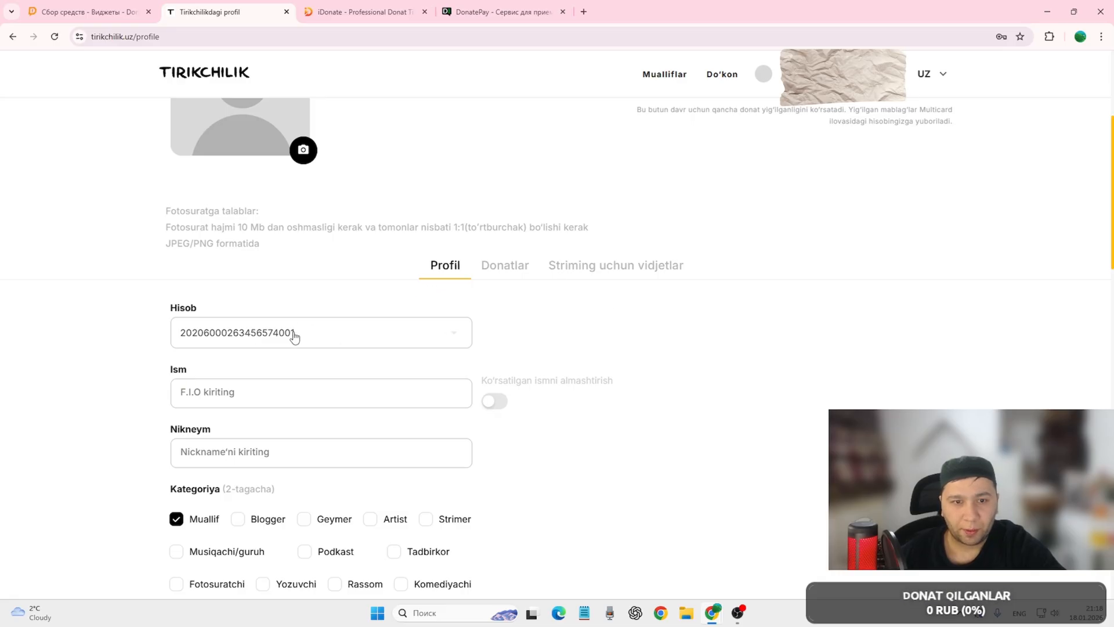
- Scroll through the author profile form to review its categories, text and social network fields
scroll(239, 278, down, 2)
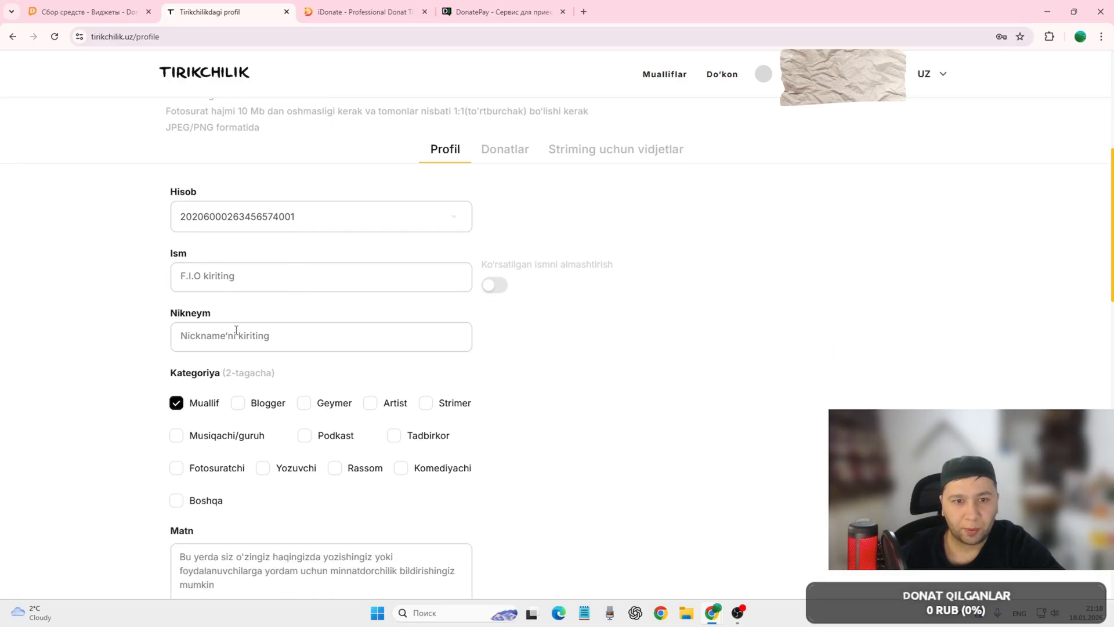
scroll(253, 340, down, 2)
scroll(262, 297, down, 1)
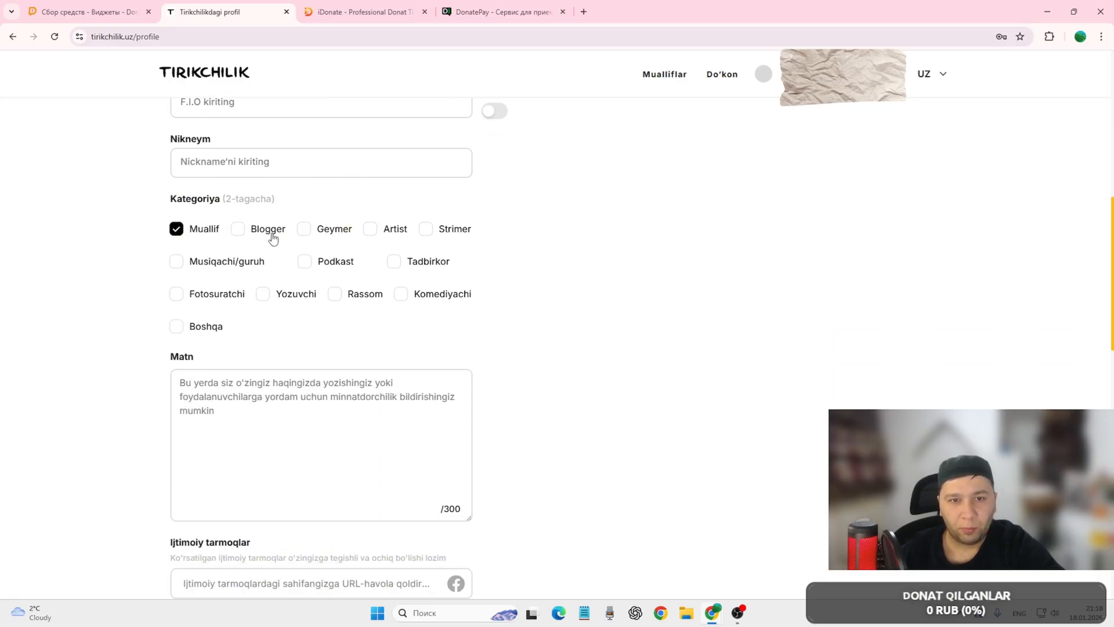
scroll(308, 337, down, 2)
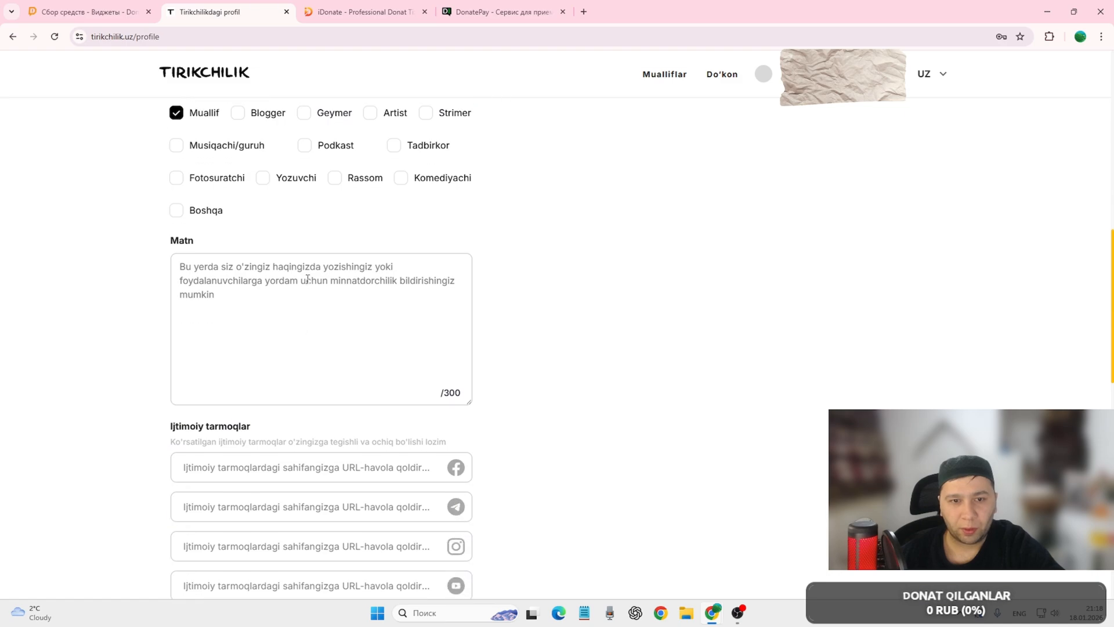
click(305, 113)
click(305, 115)
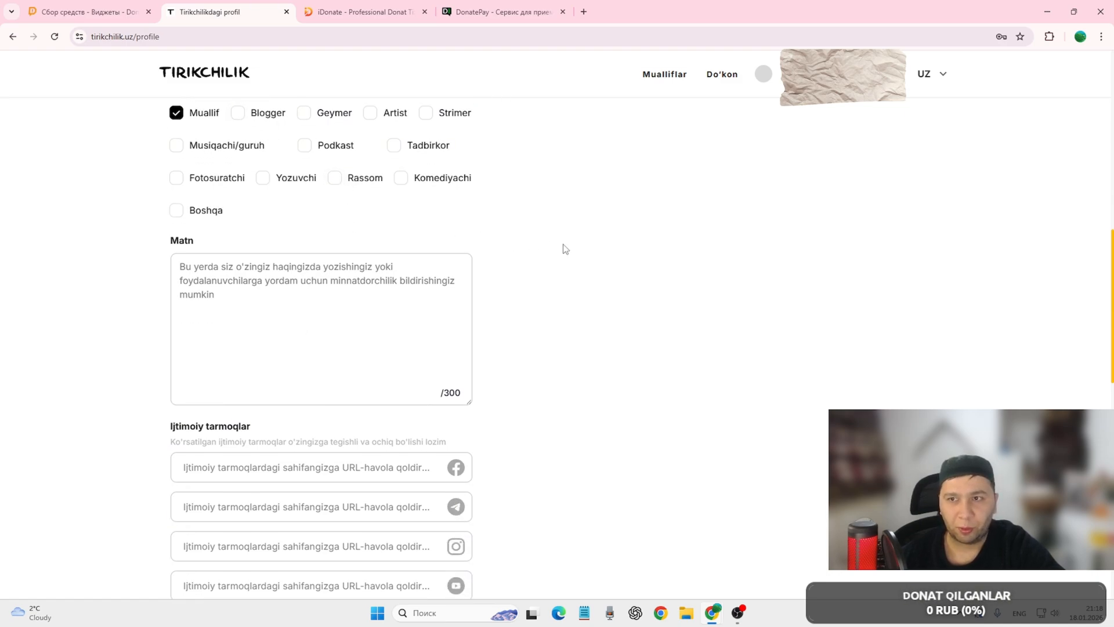
scroll(418, 250, down, 3)
scroll(251, 197, up, 1)
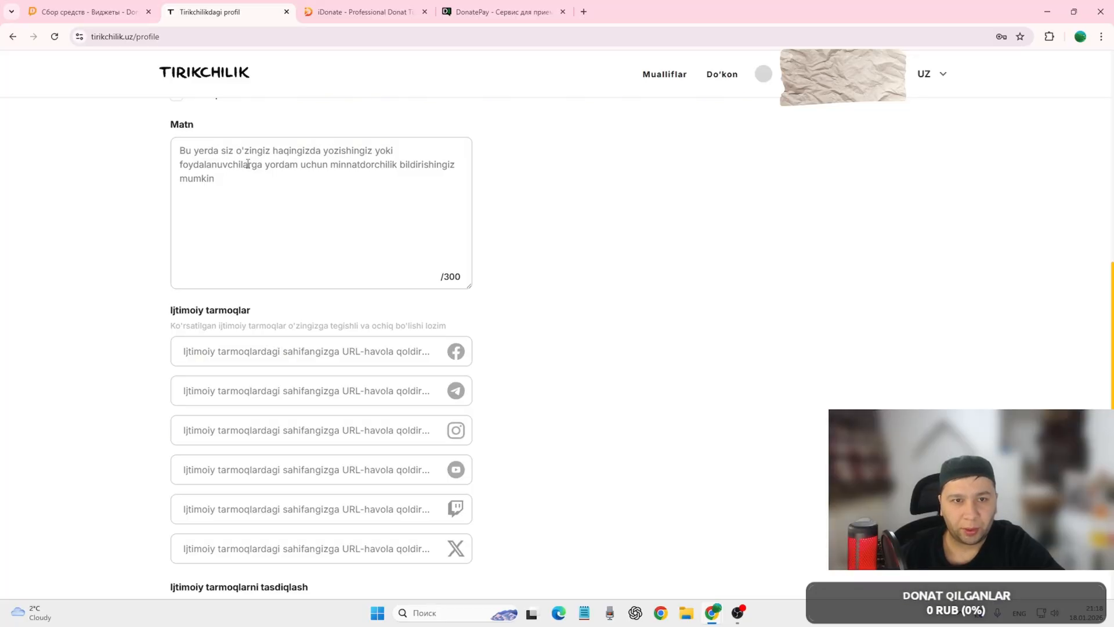
scroll(224, 289, down, 1)
scroll(192, 292, down, 2)
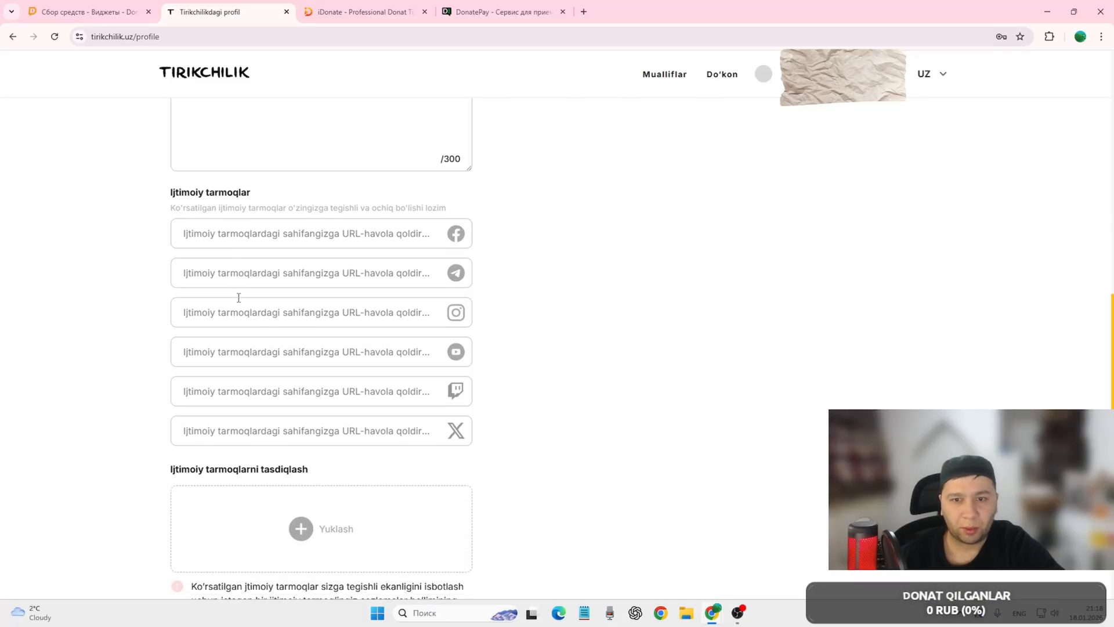
scroll(267, 264, down, 3)
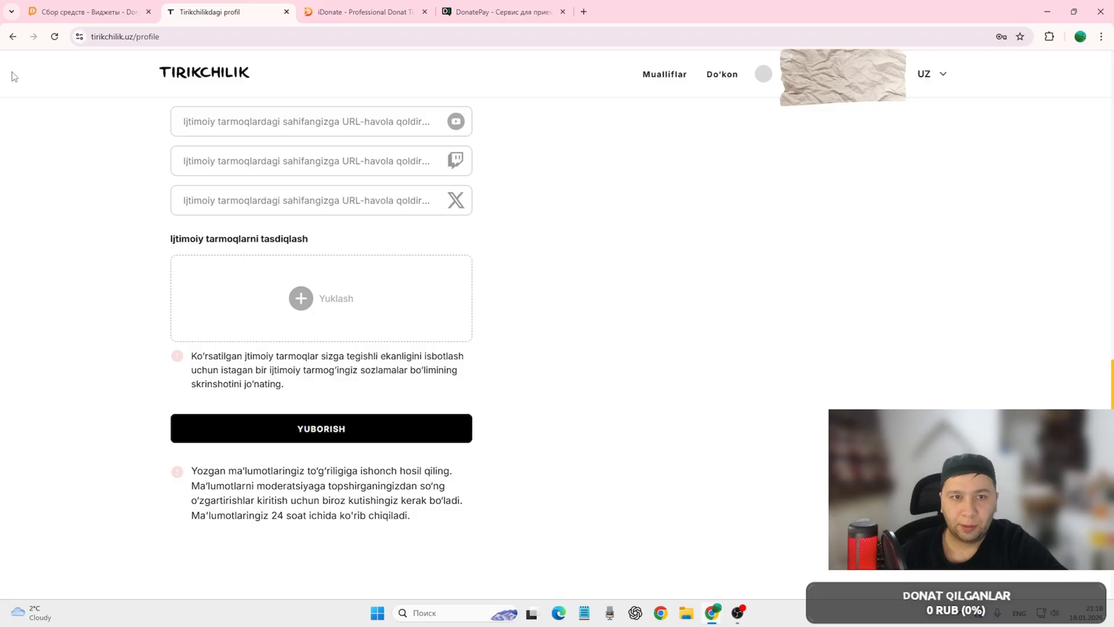
click(310, 308)
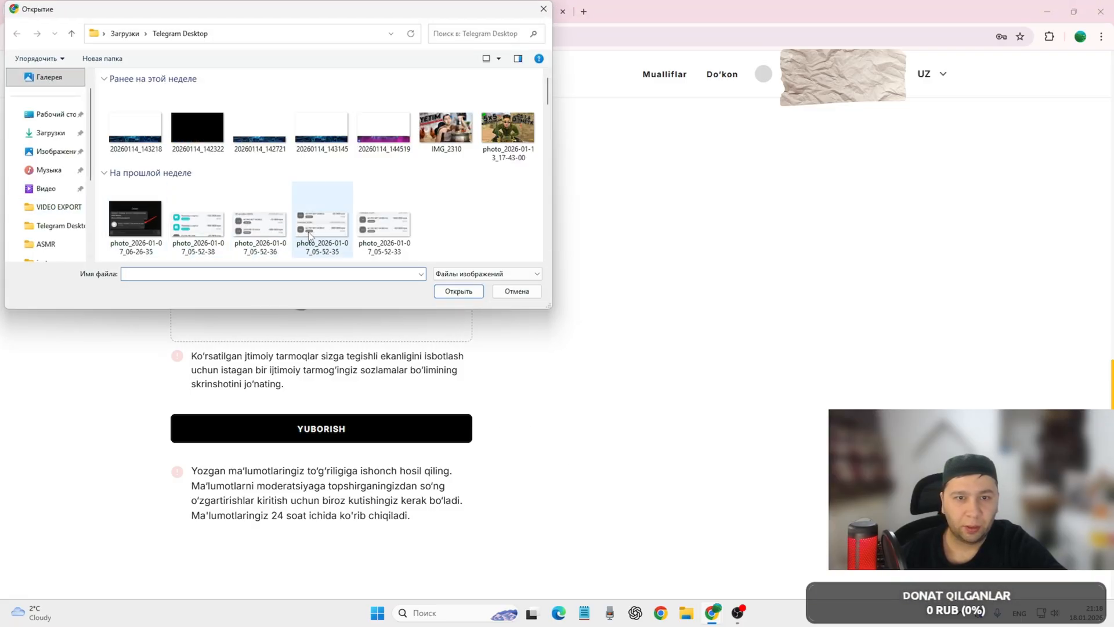
click(70, 153)
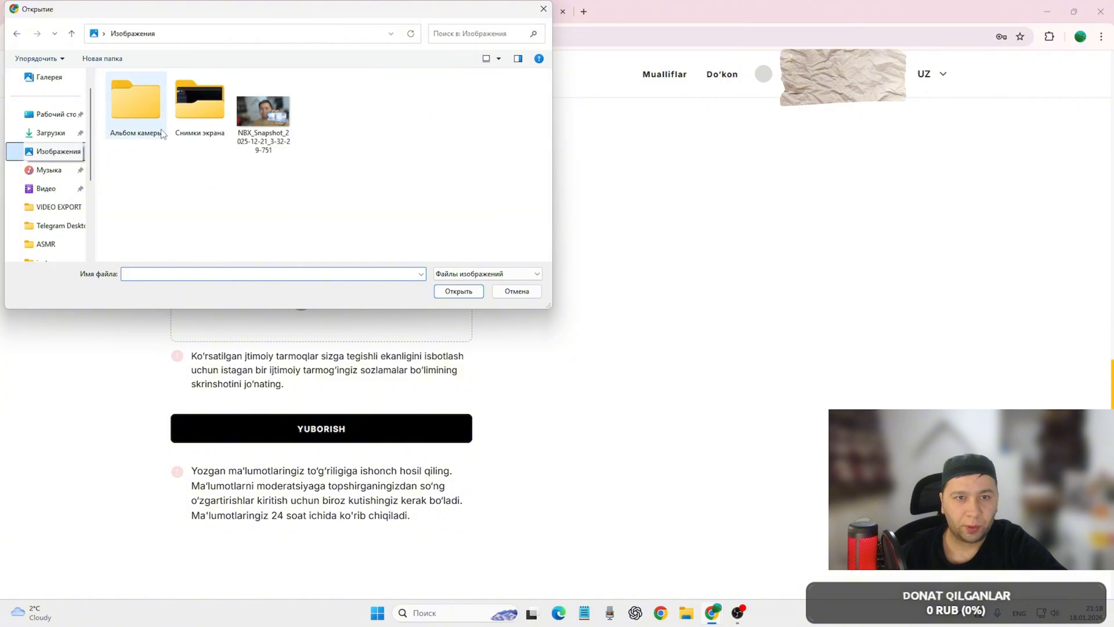
double_click(182, 111)
scroll(191, 122, down, 5)
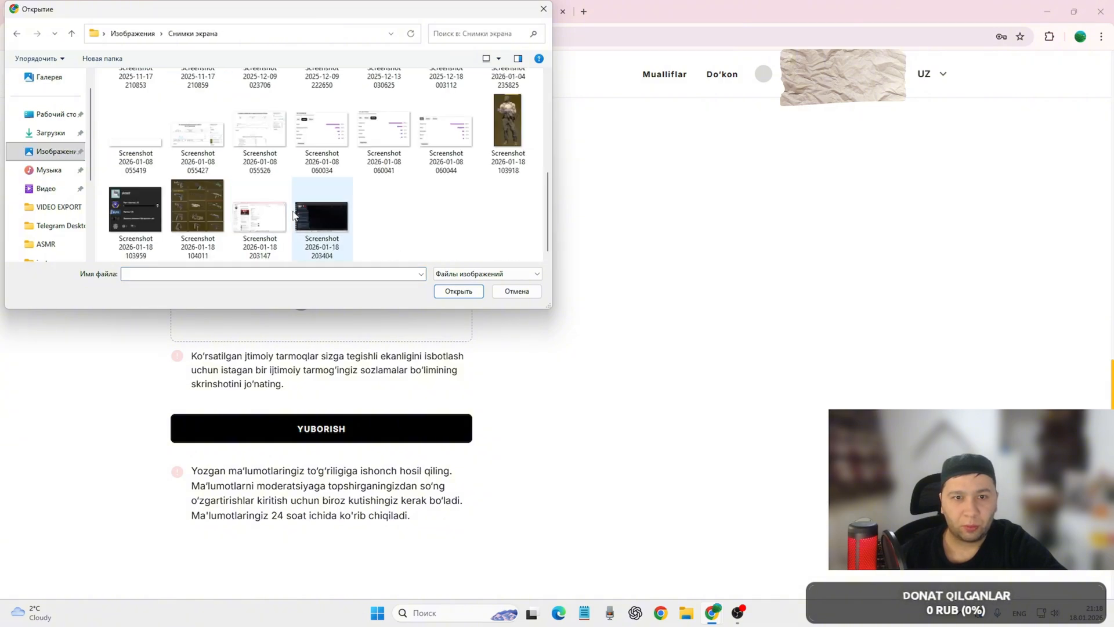
click(306, 225)
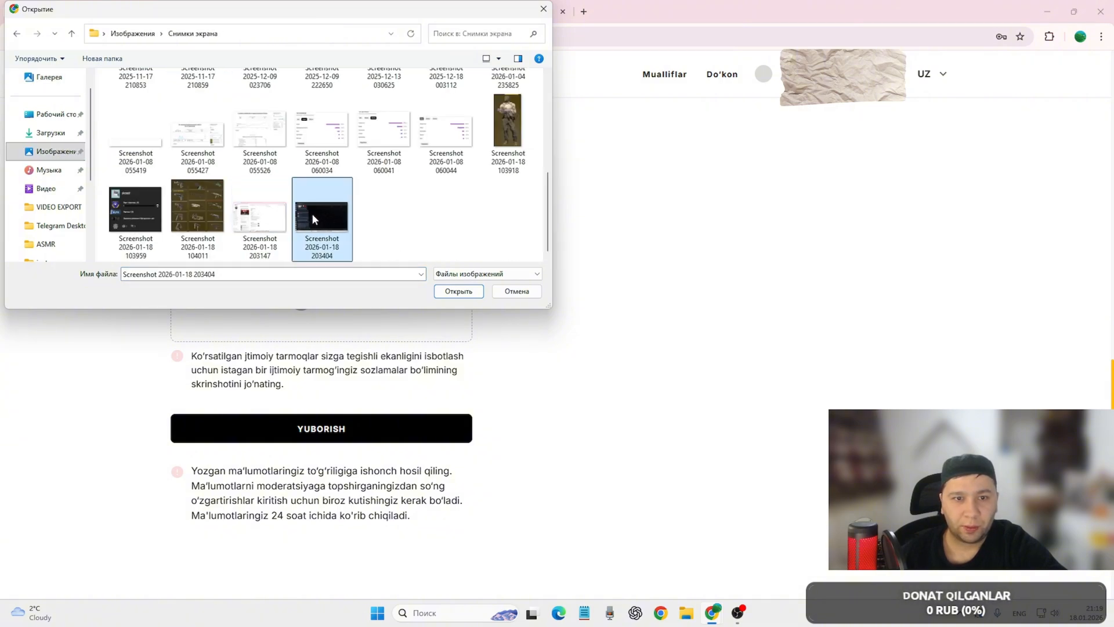
click(516, 291)
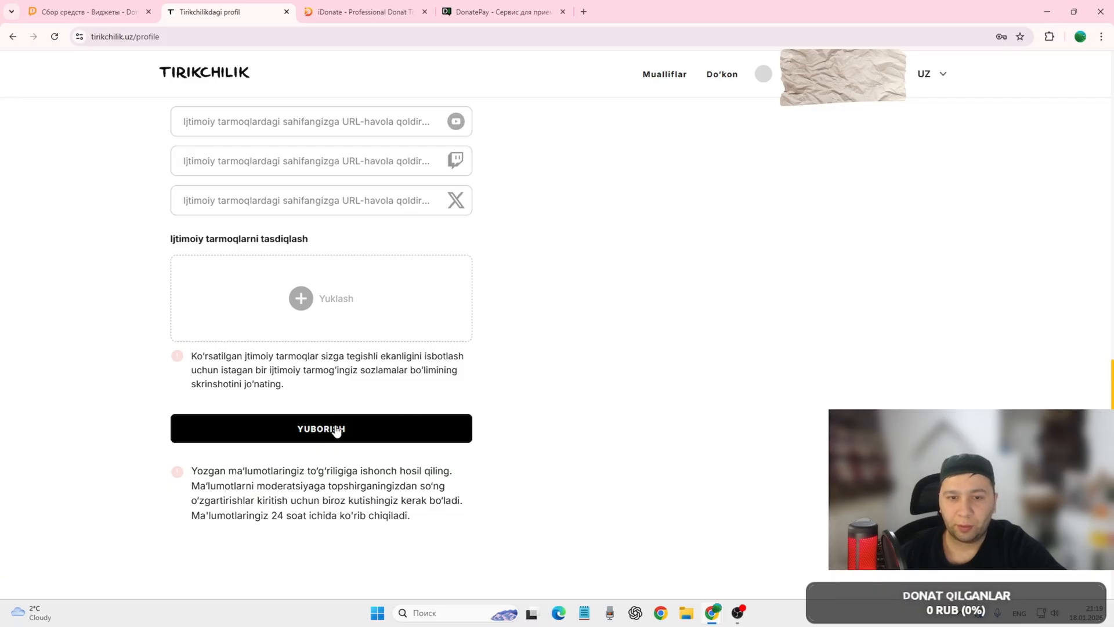
scroll(500, 422, up, 15)
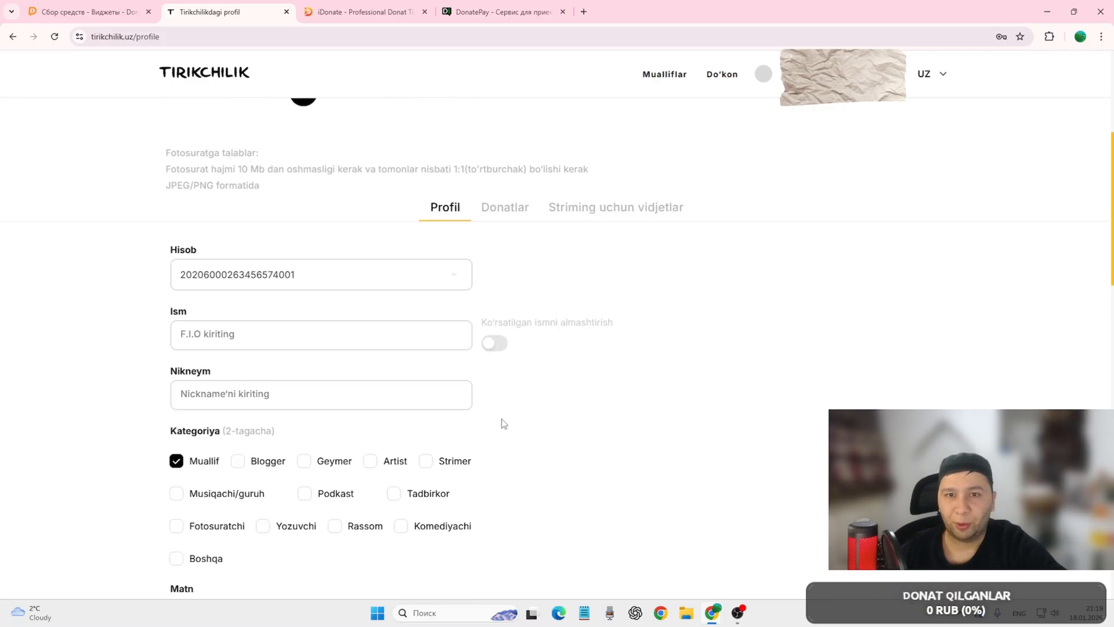
scroll(501, 423, up, 6)
scroll(500, 422, down, 6)
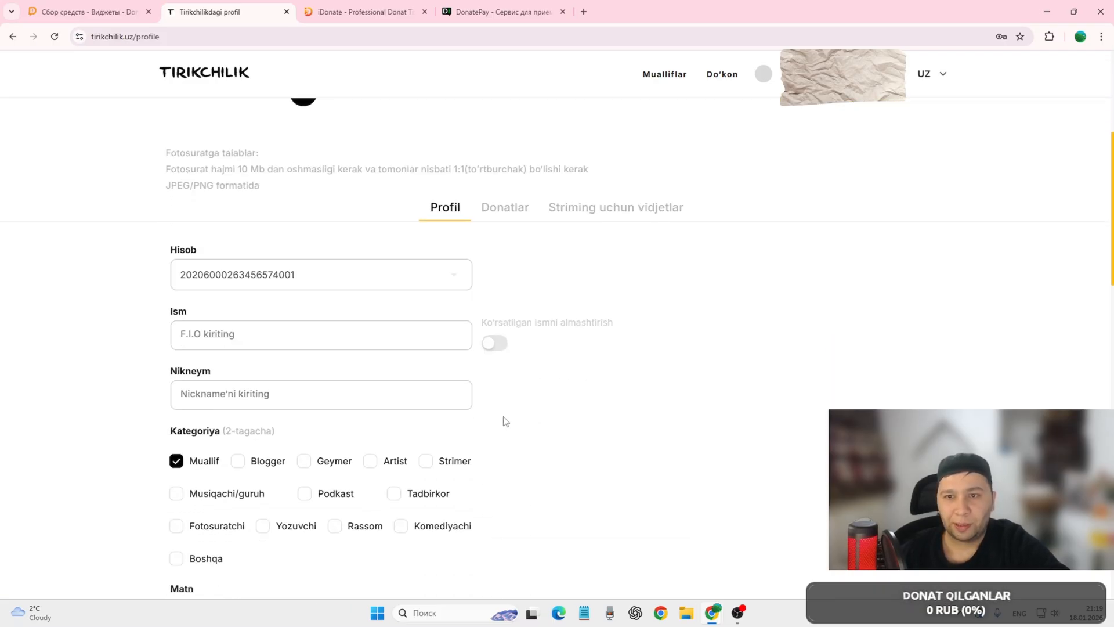
scroll(528, 415, down, 4)
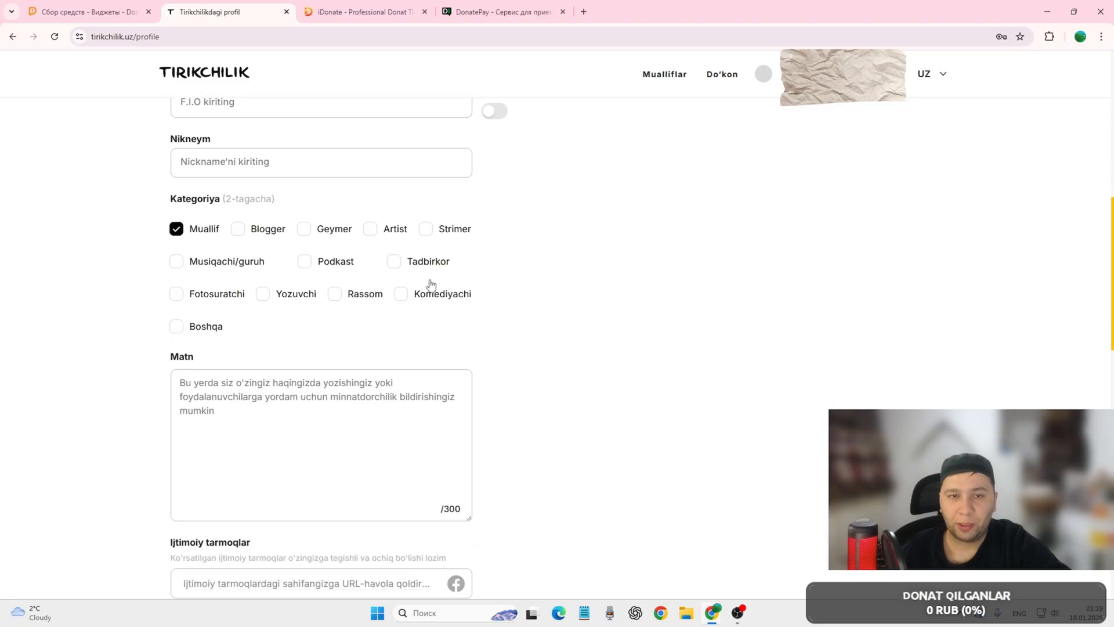
scroll(437, 296, up, 5)
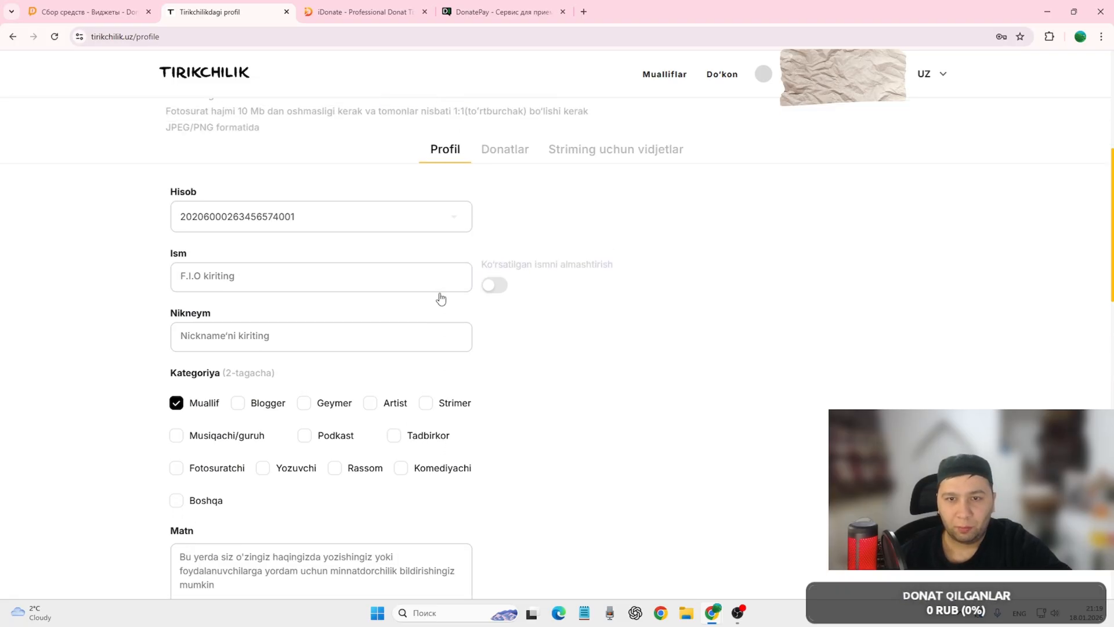
- Switch to the iDonate tab and open its registration form
click(353, 19)
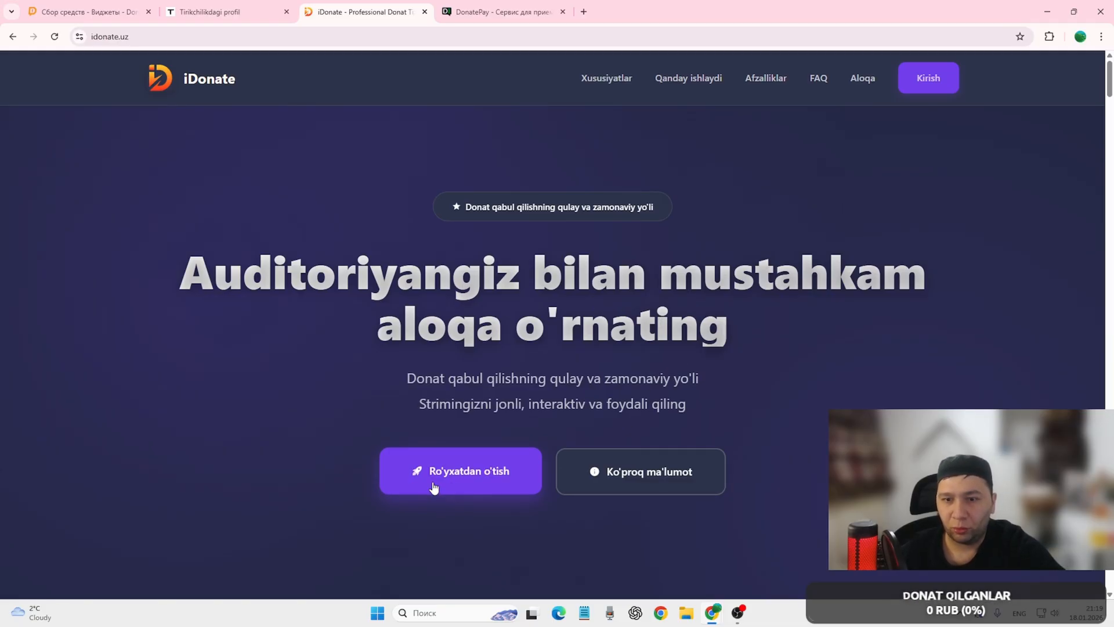
click(739, 619)
click(740, 621)
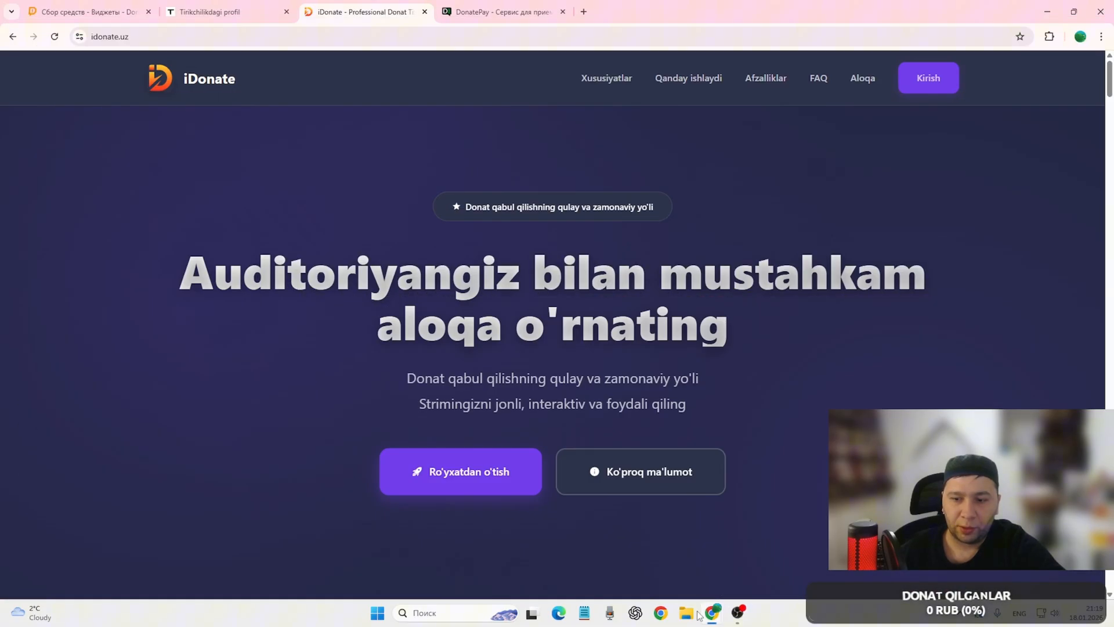
click(486, 482)
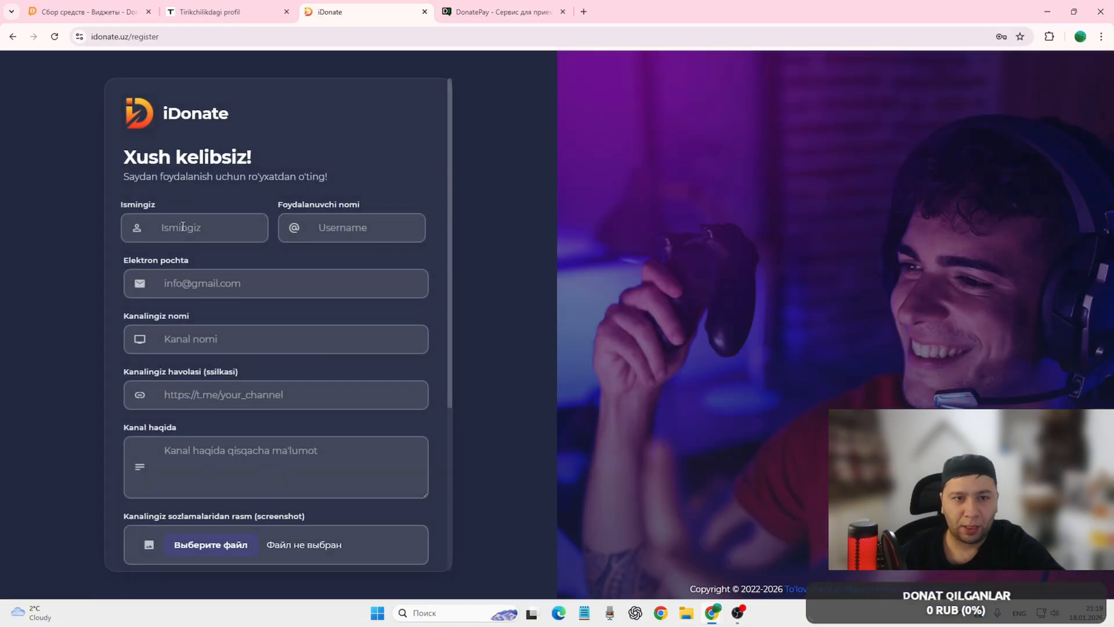
- Enter sgs as the name in the iDonate registration form
click(181, 227)
click(283, 191)
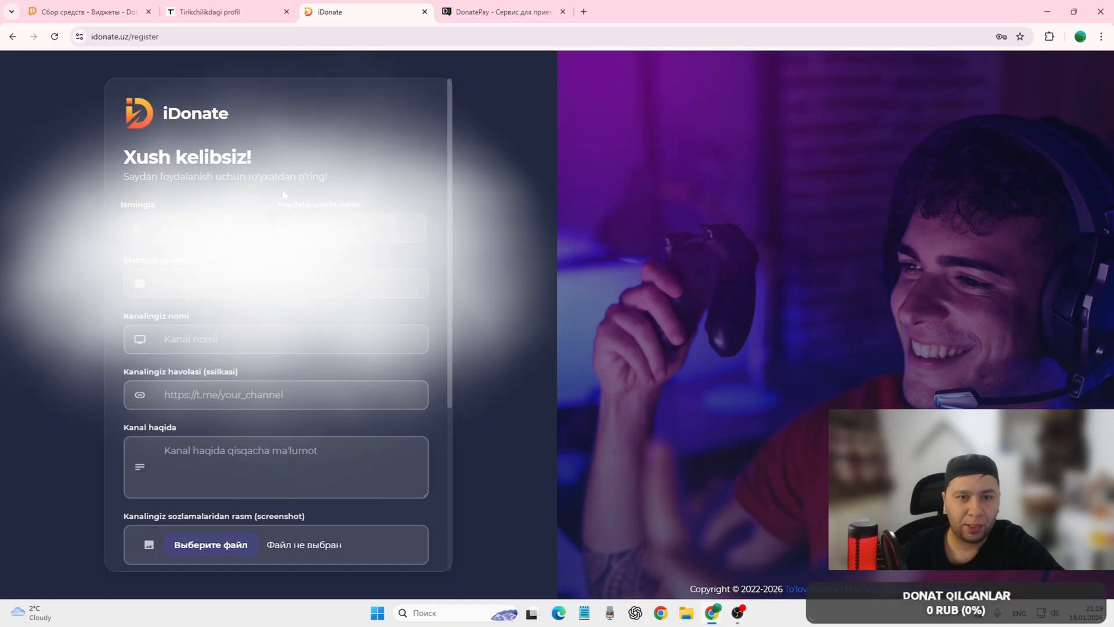
scroll(279, 192, down, 2)
scroll(279, 192, up, 2)
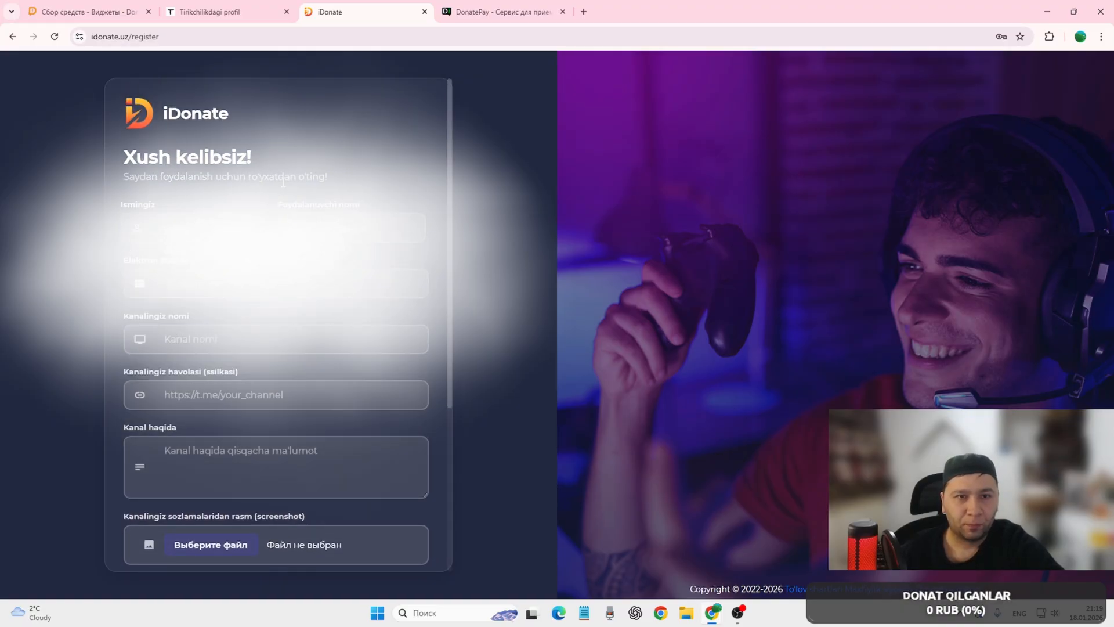
scroll(278, 192, down, 4)
scroll(279, 192, up, 4)
click(214, 177)
text(sgs)
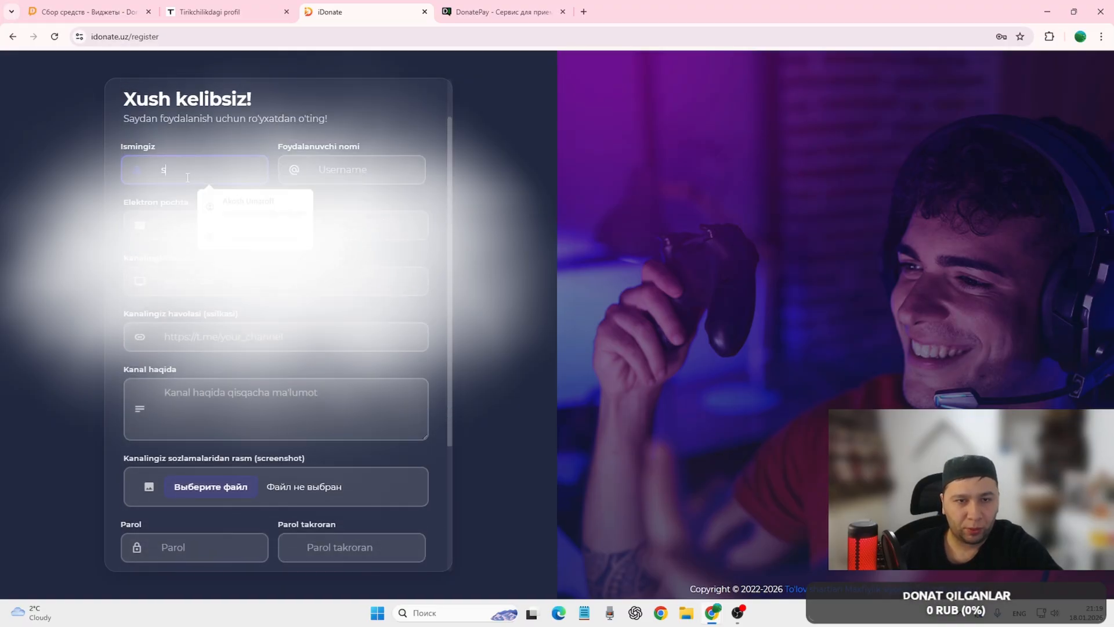
- Fill in the channel link field with the YouTube channel URL from the browser's saved suggestions
click(386, 179)
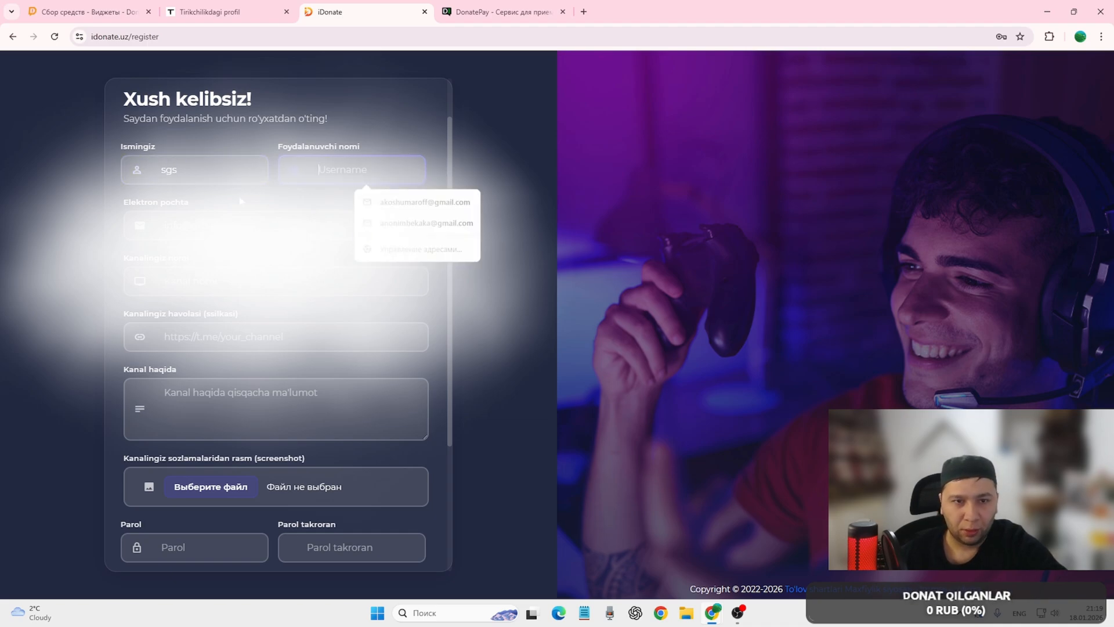
click(322, 226)
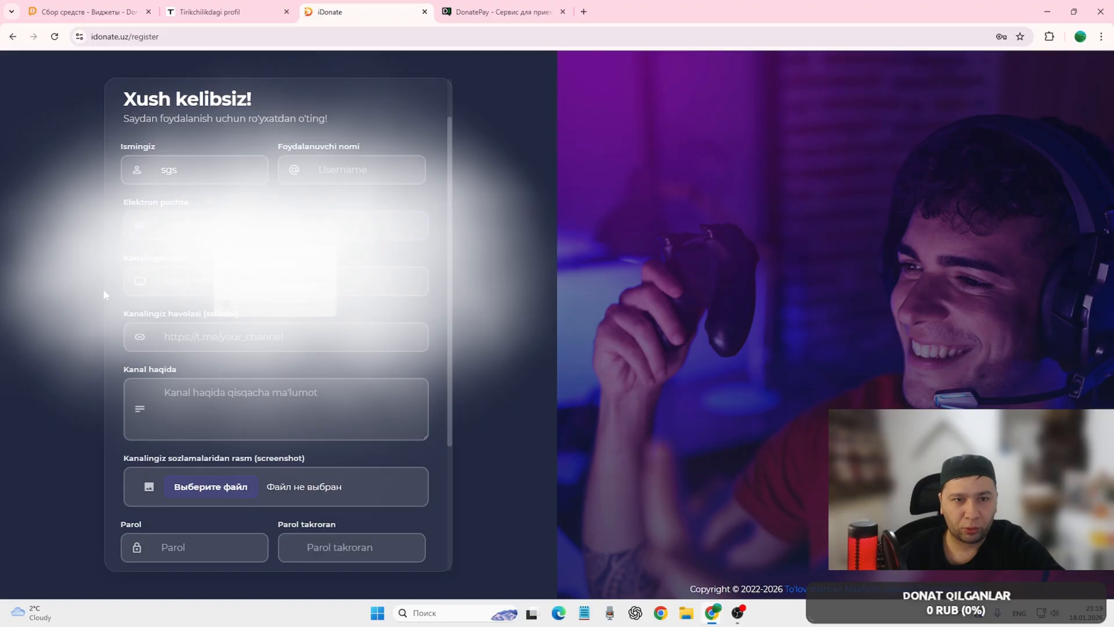
scroll(234, 324, down, 1)
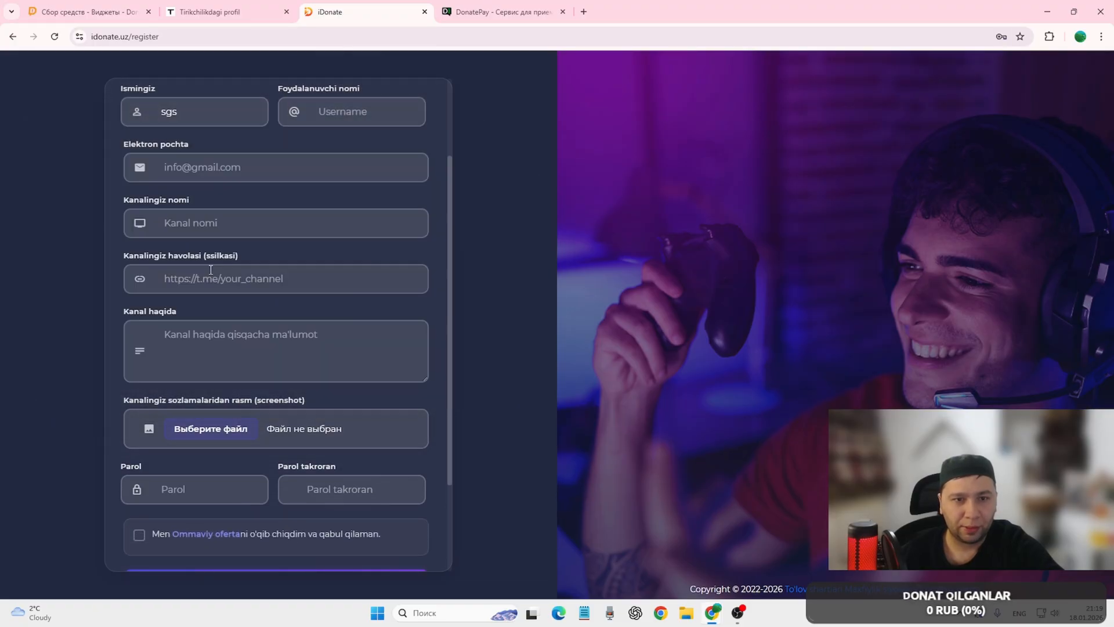
click(212, 281)
click(279, 311)
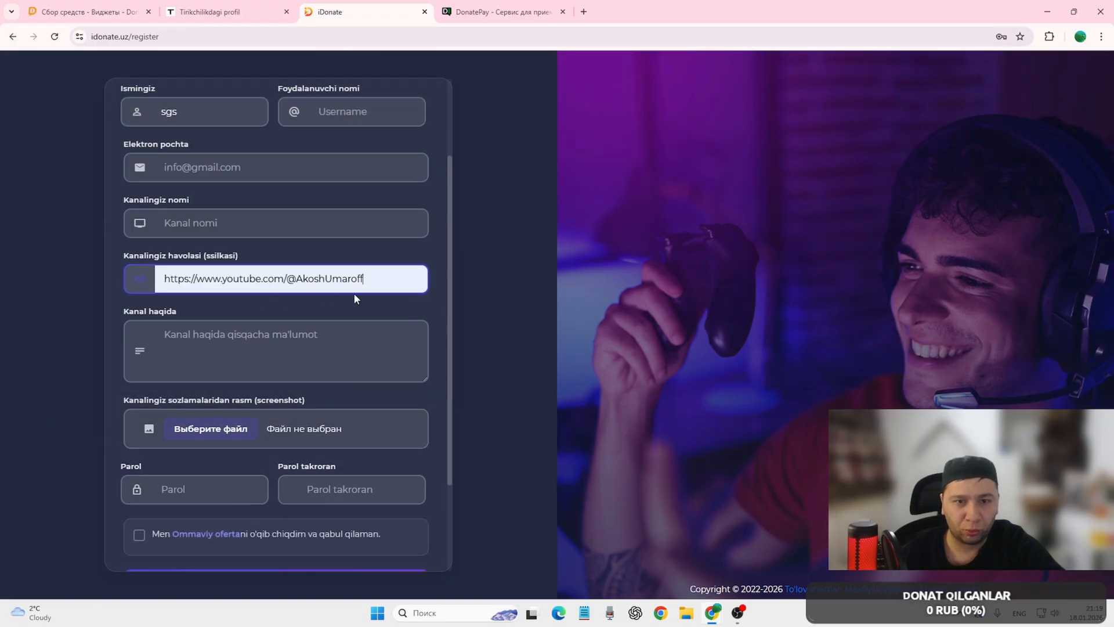
- Fill in the channel name field from the browser's saved suggestion
click(234, 235)
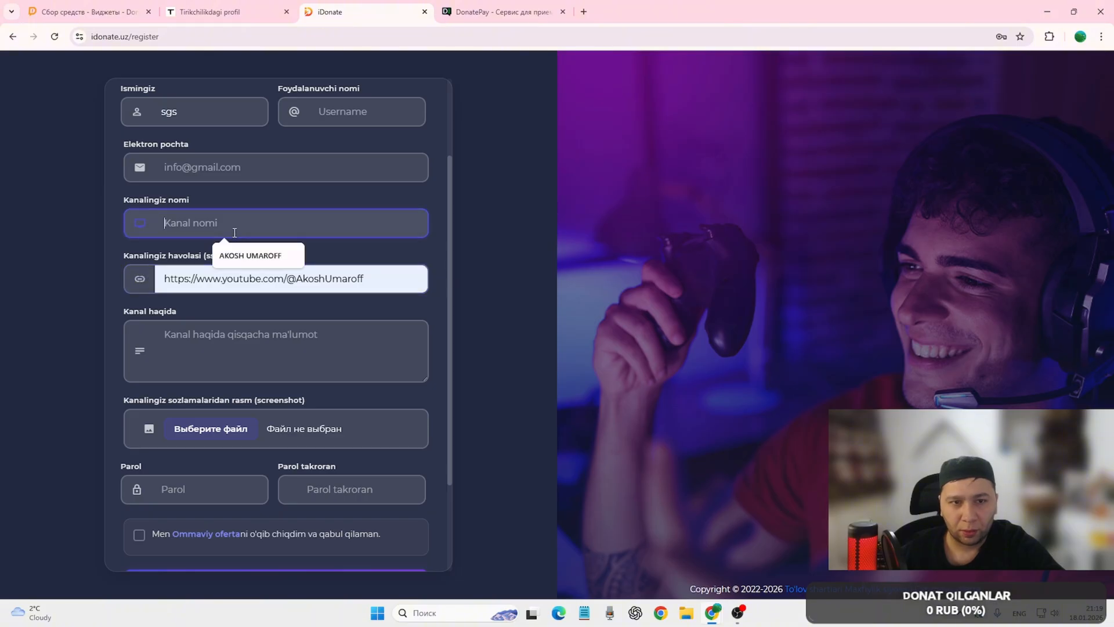
click(245, 260)
click(198, 167)
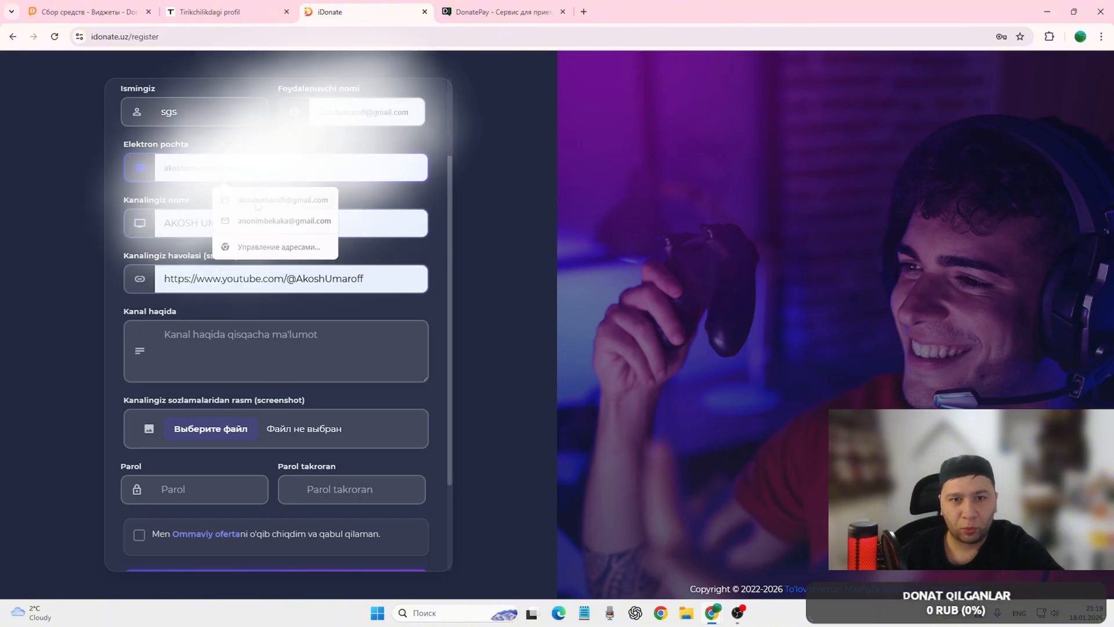
click(50, 206)
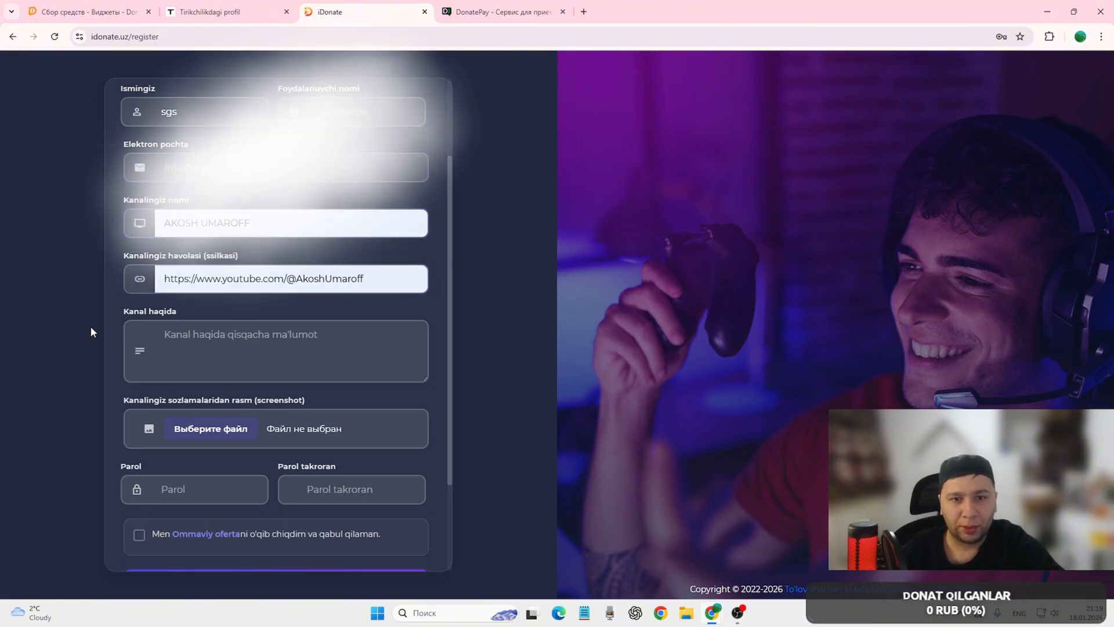
- Browse for a channel settings screenshot to attach to the registration form without selecting a file
scroll(92, 328, down, 2)
click(209, 224)
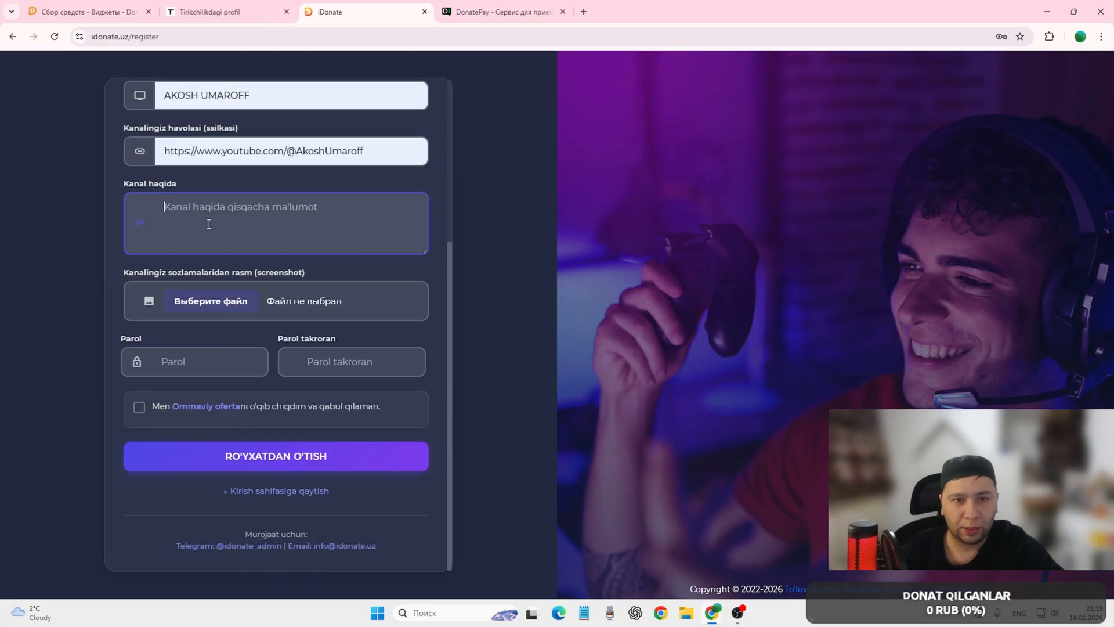
click(9, 289)
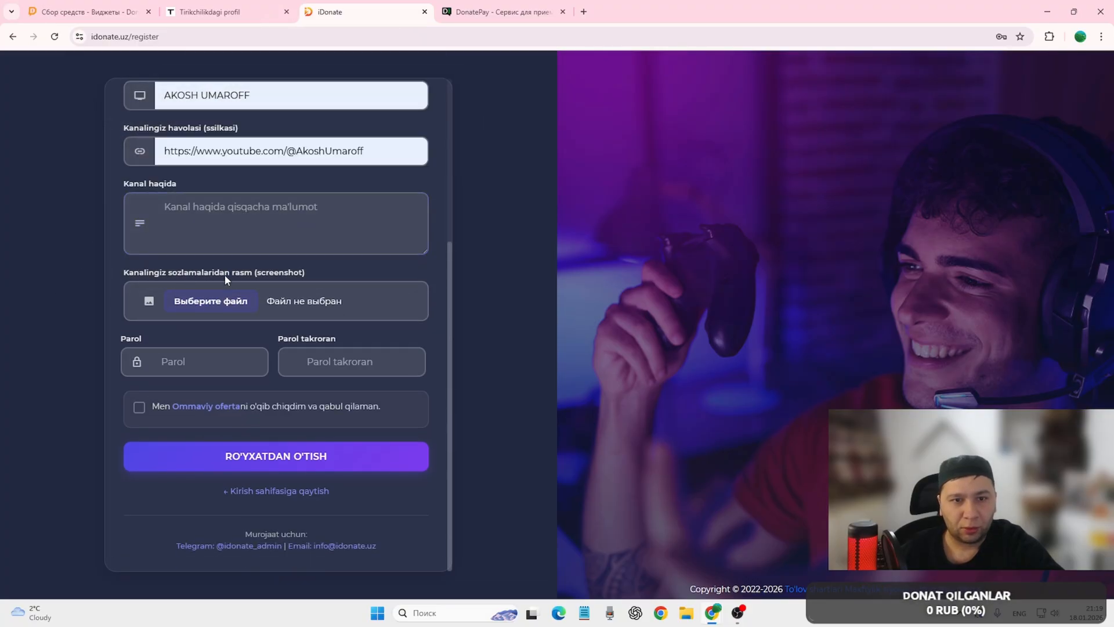
drag(120, 272, 225, 276)
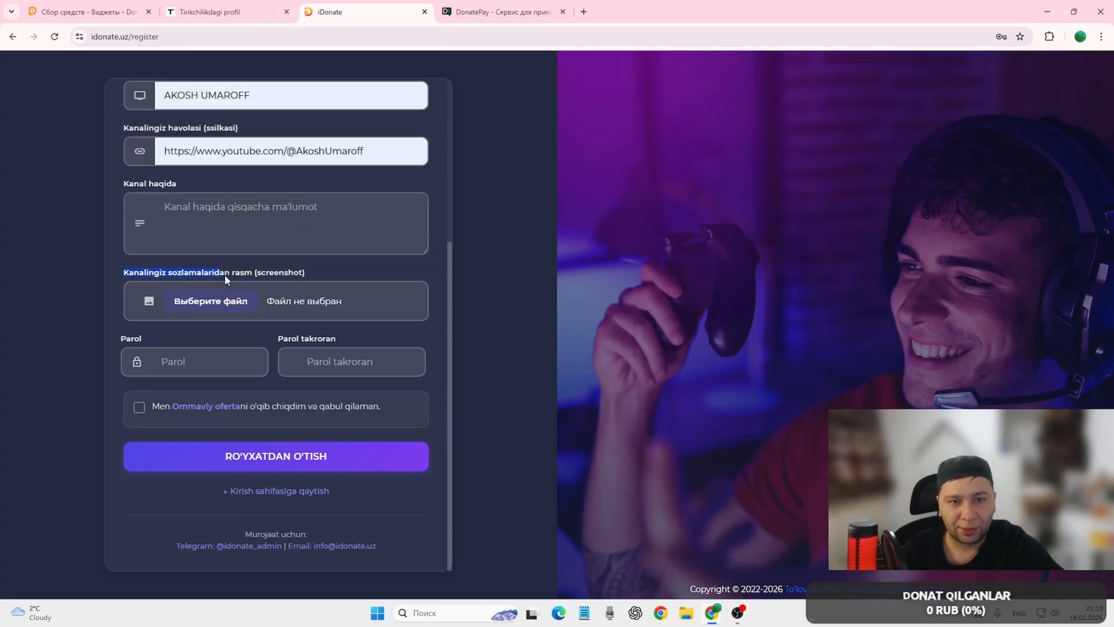
click(298, 277)
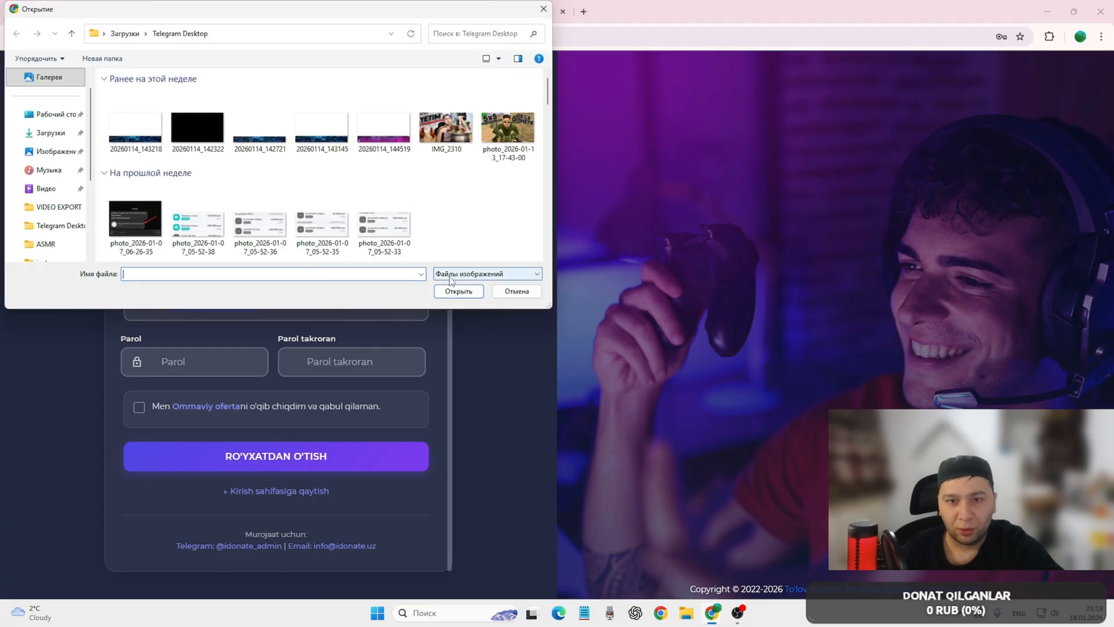
scroll(365, 202, down, 5)
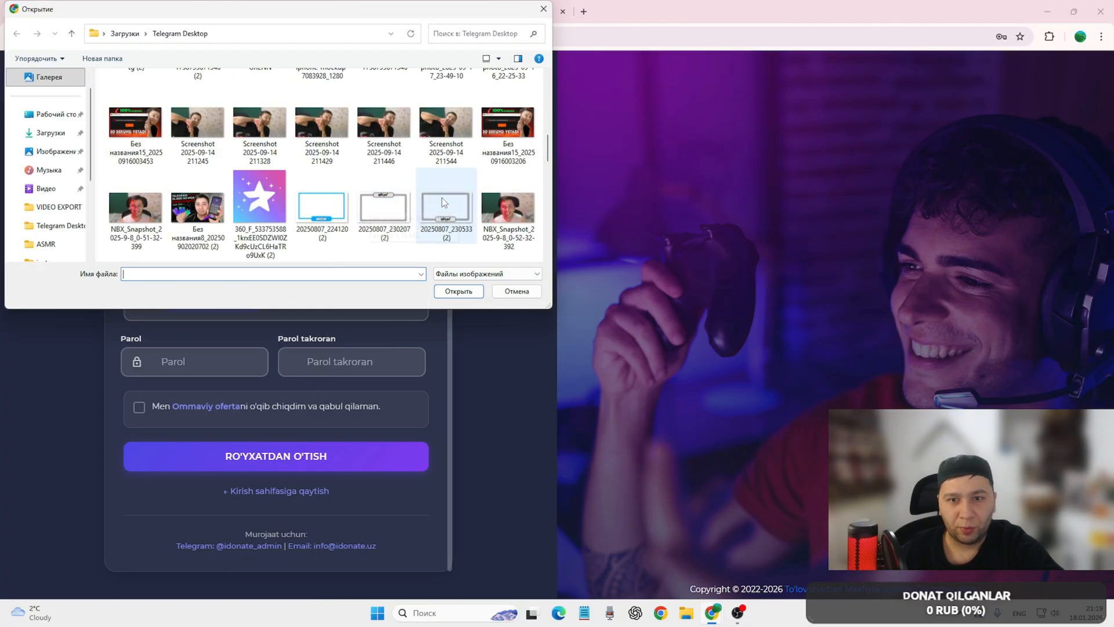
scroll(439, 211, down, 3)
scroll(438, 207, down, 1)
key(Escape)
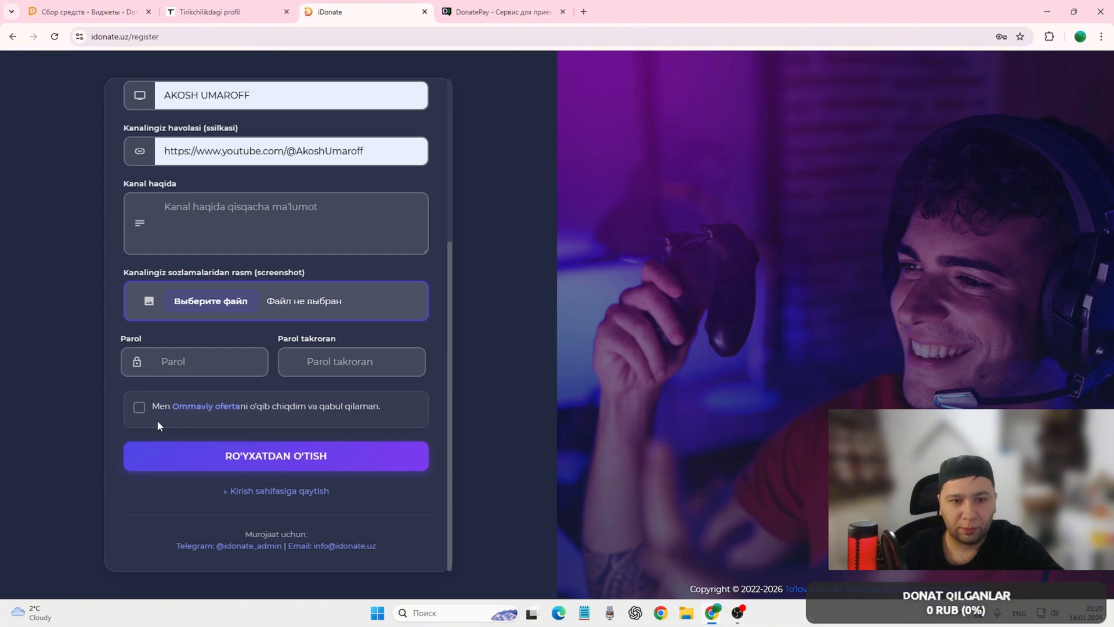
- Abandon the registration and log in to the existing iDonate account with the saved credentials
click(139, 407)
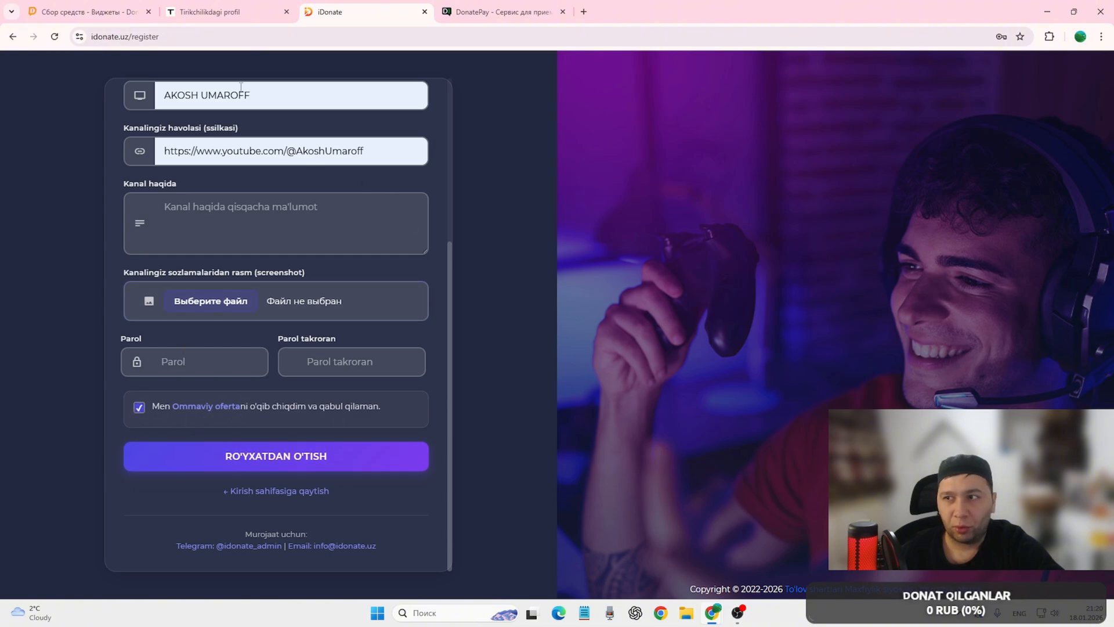
click(12, 37)
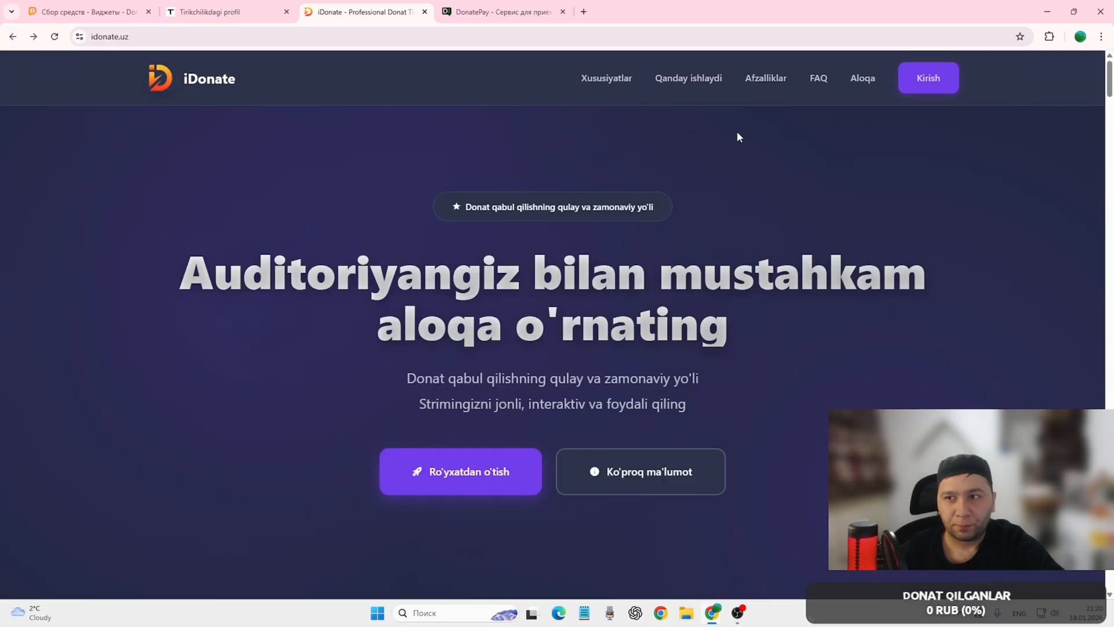
click(925, 83)
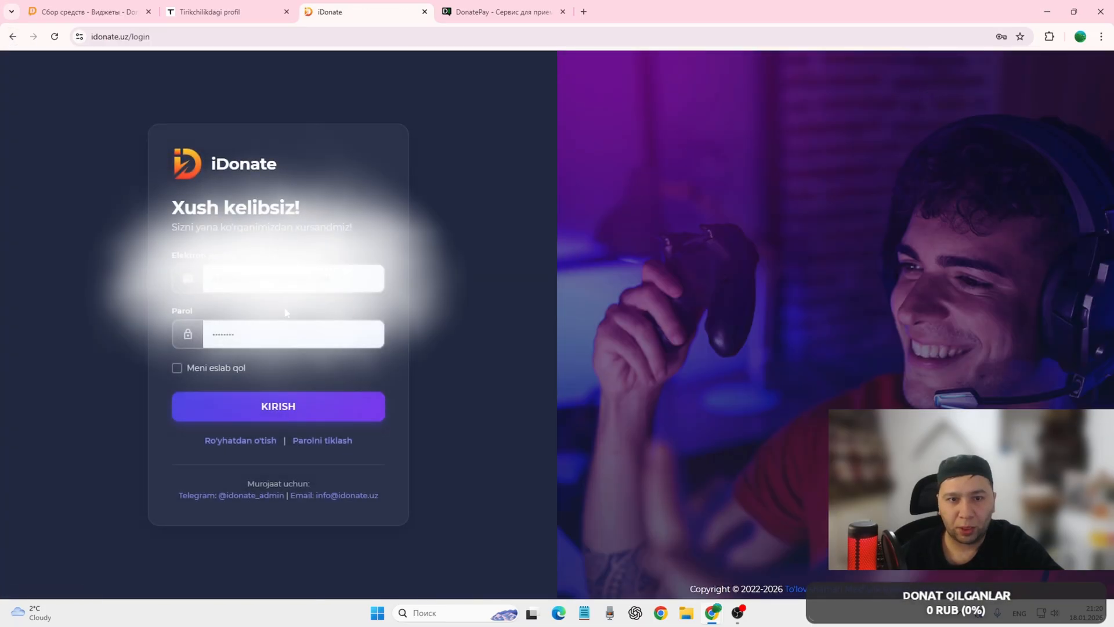
click(258, 408)
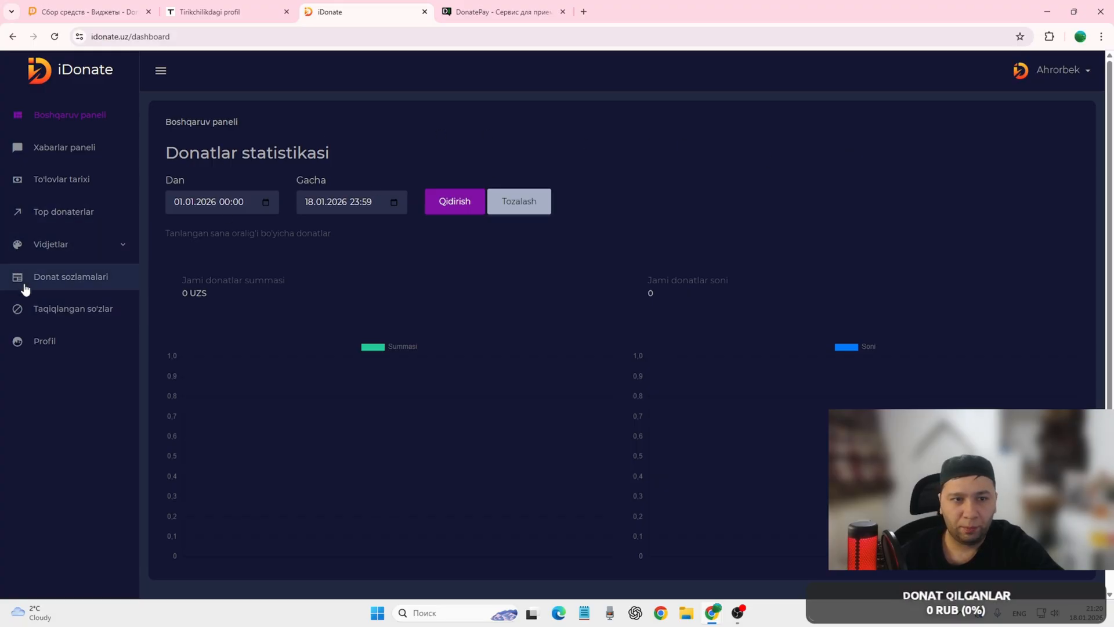
- Open the donation widget settings and set the donation display duration to 10 s
click(91, 244)
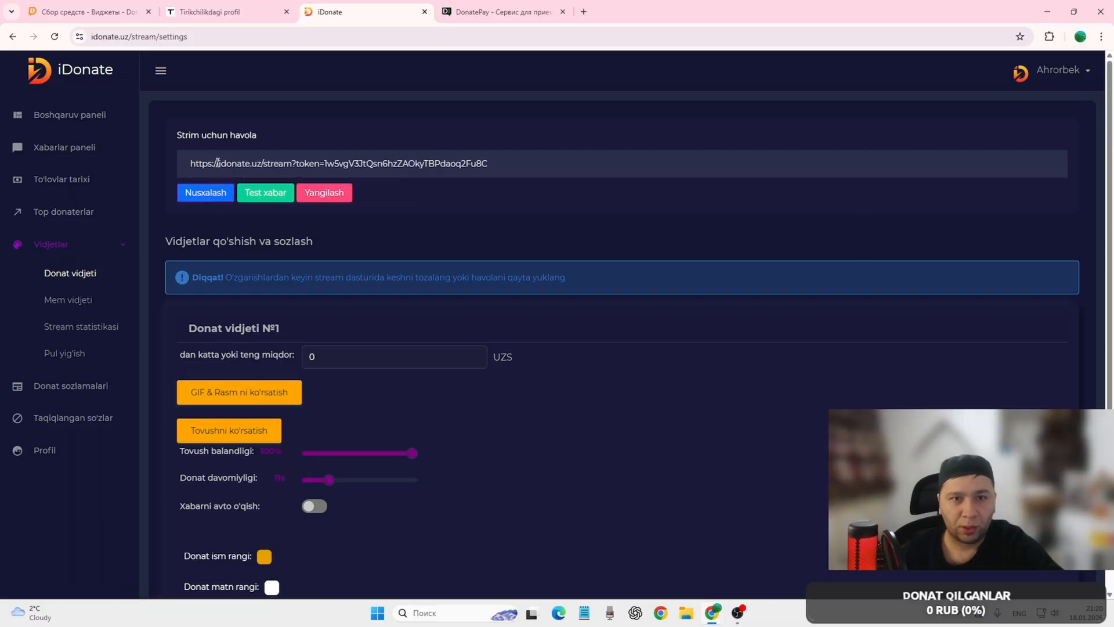
click(207, 192)
scroll(232, 379, down, 3)
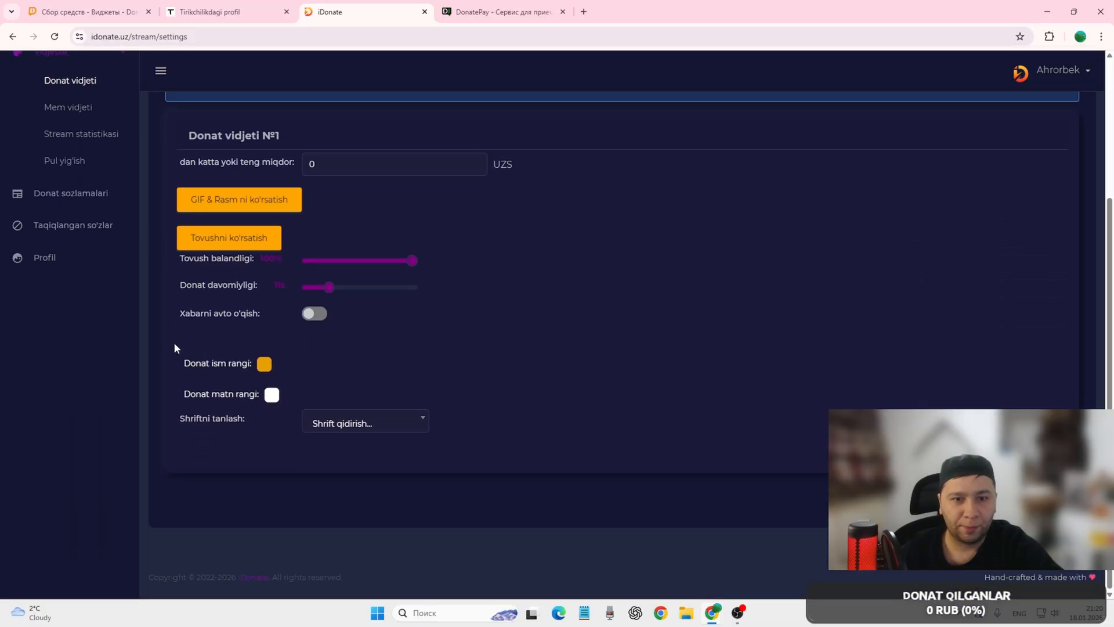
scroll(174, 343, up, 3)
scroll(249, 328, down, 2)
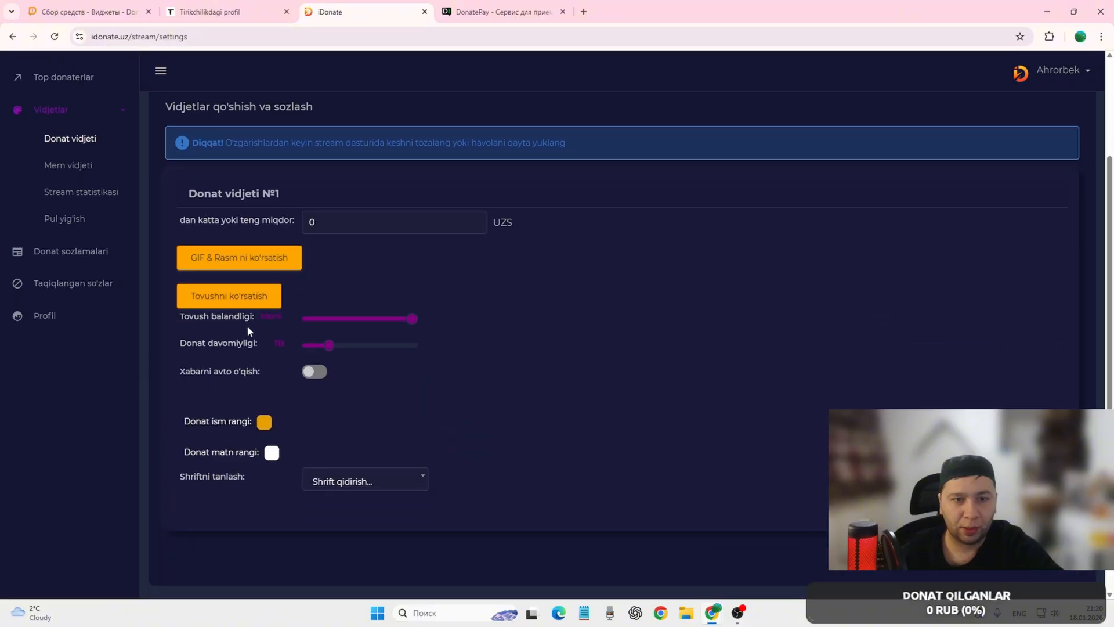
mouse_move(409, 321)
mouse_down()
mouse_move(378, 320)
mouse_move(408, 324)
mouse_up()
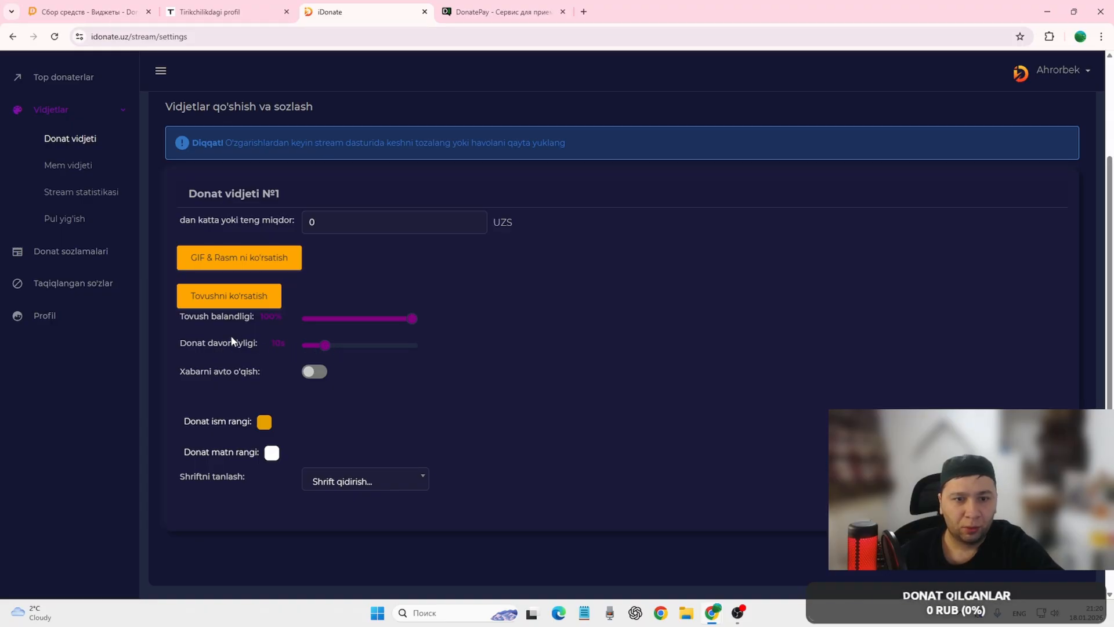
- Enable automatic reading of donation messages and choose the Erkak voice
click(316, 373)
scroll(490, 375, down, 3)
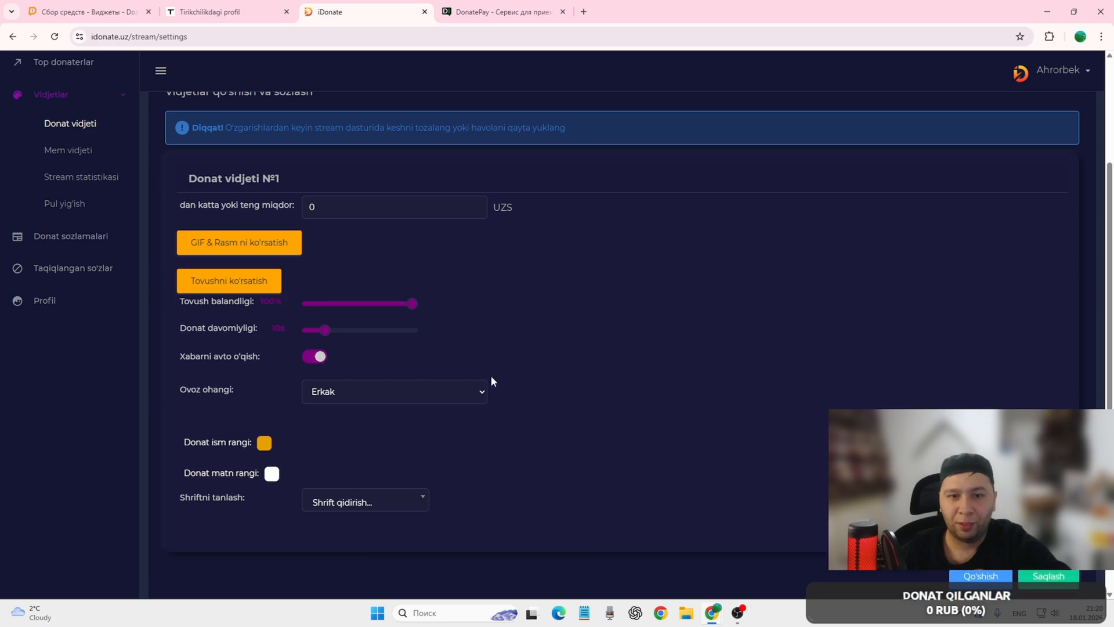
click(457, 315)
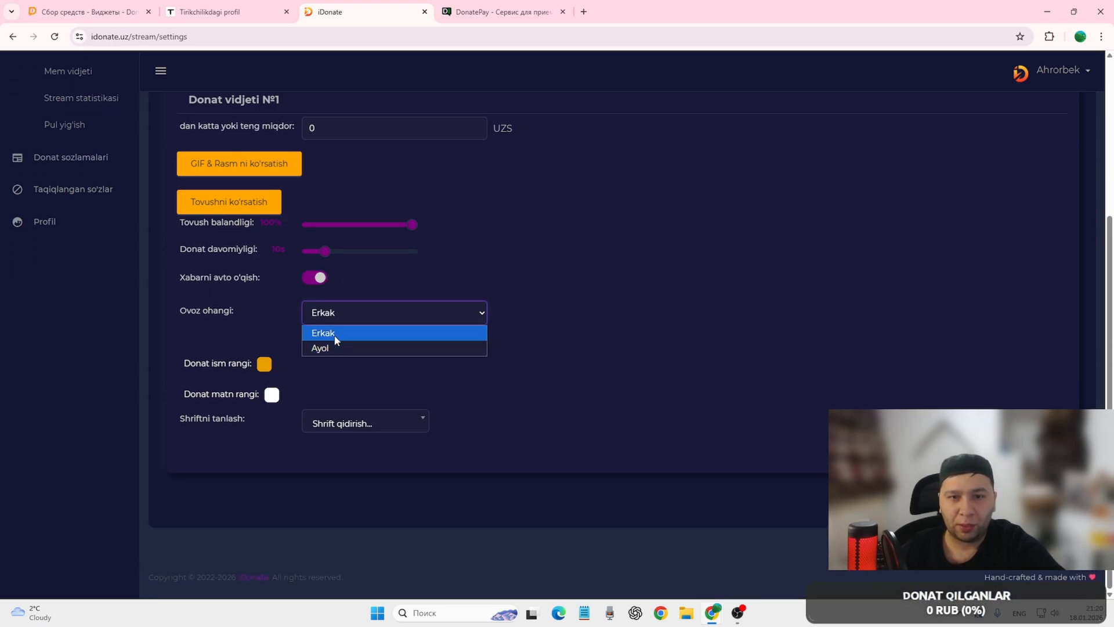
click(551, 317)
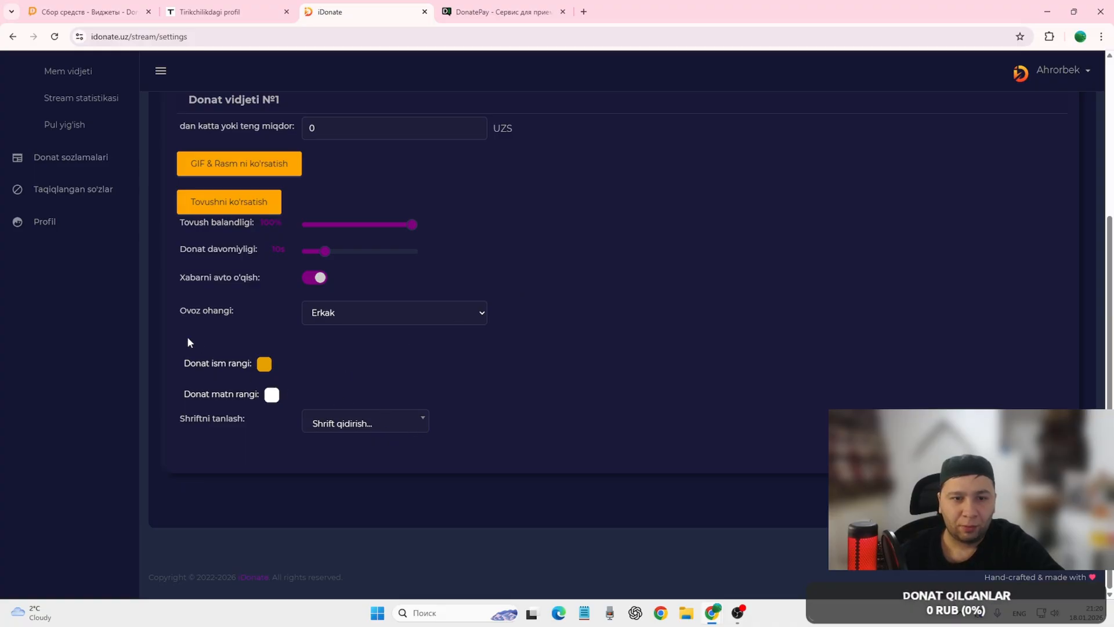
- Copy the donation widget's stream link
scroll(231, 326, up, 4)
scroll(684, 421, down, 4)
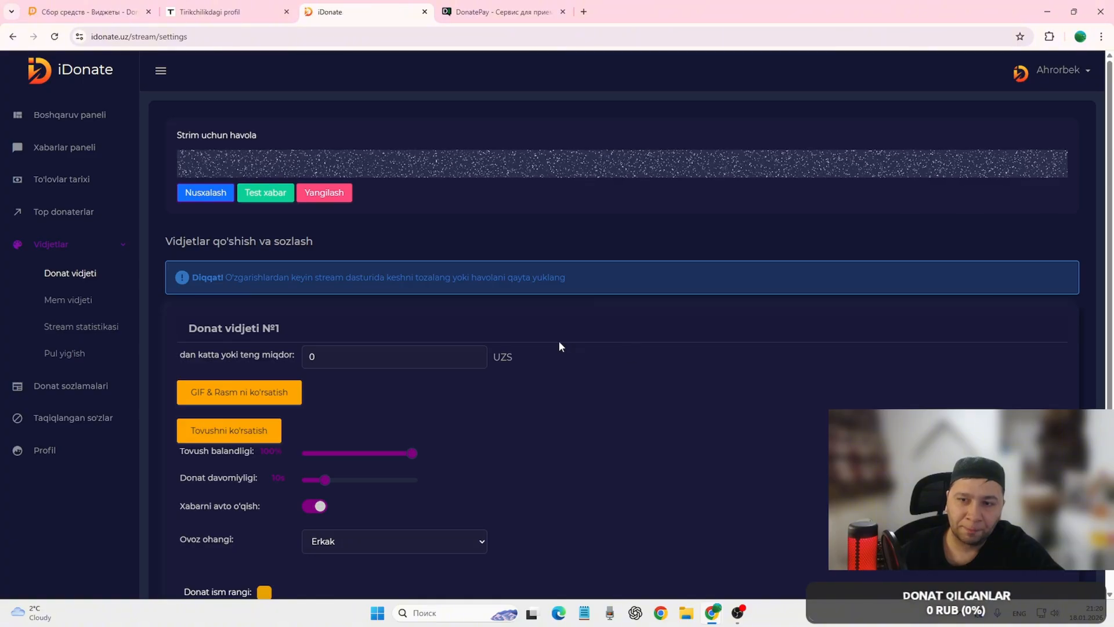
click(375, 170)
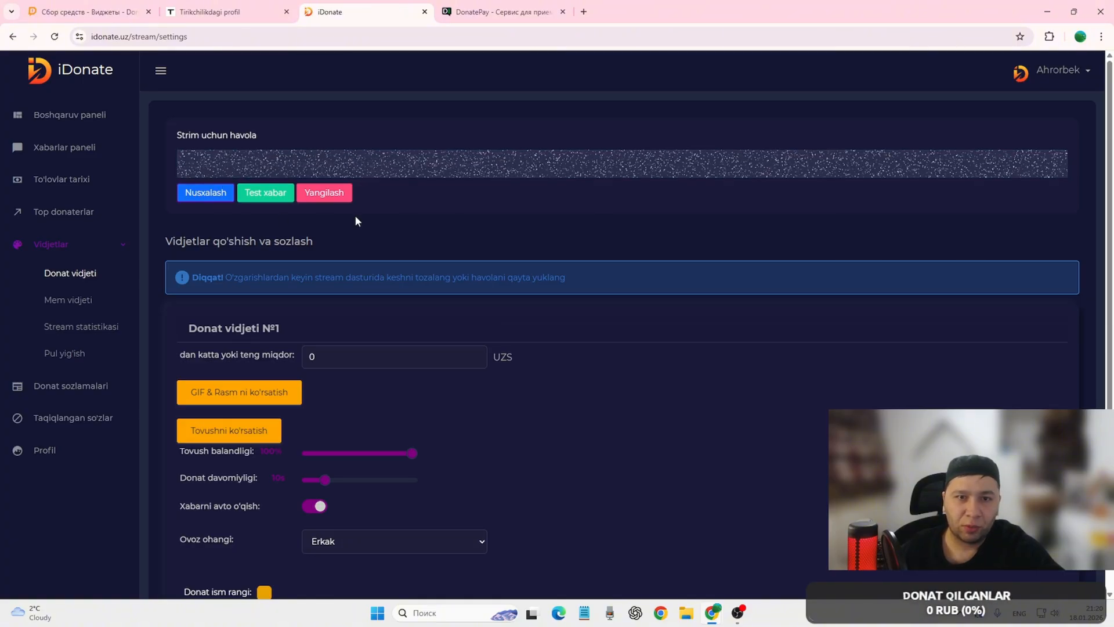
click(205, 192)
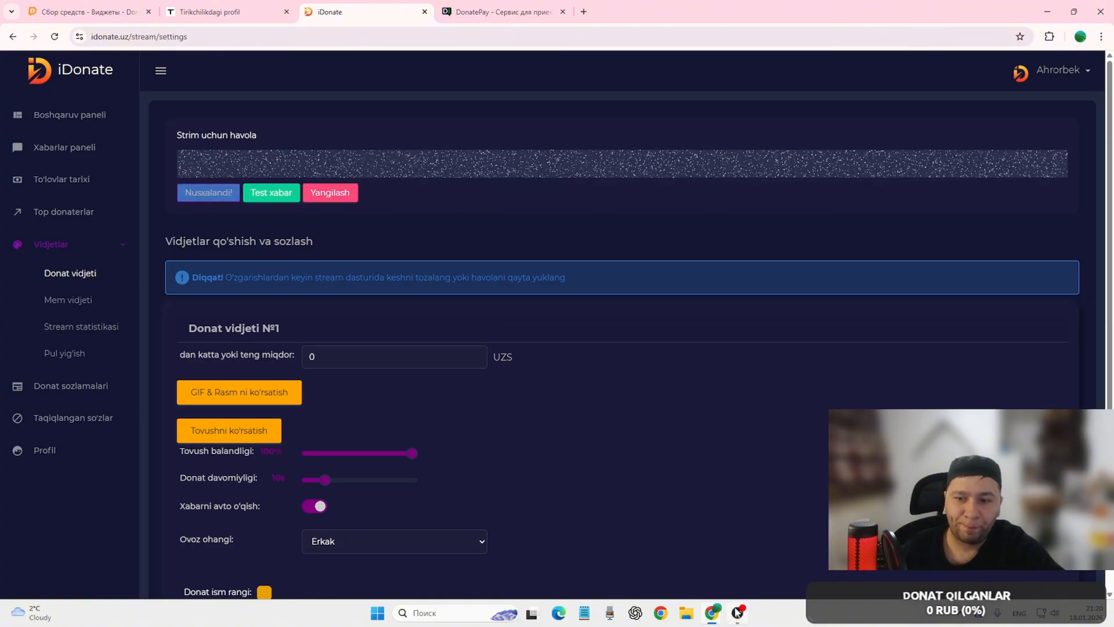
- Switch to OBS and add a new Browser source named idonat
click(737, 613)
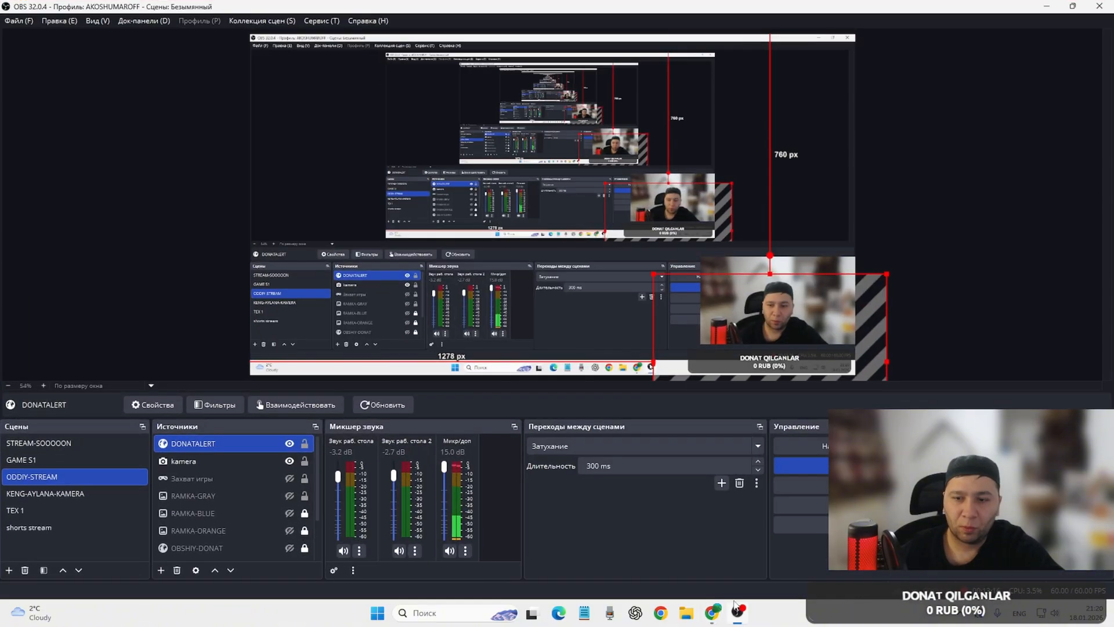
click(161, 570)
click(221, 318)
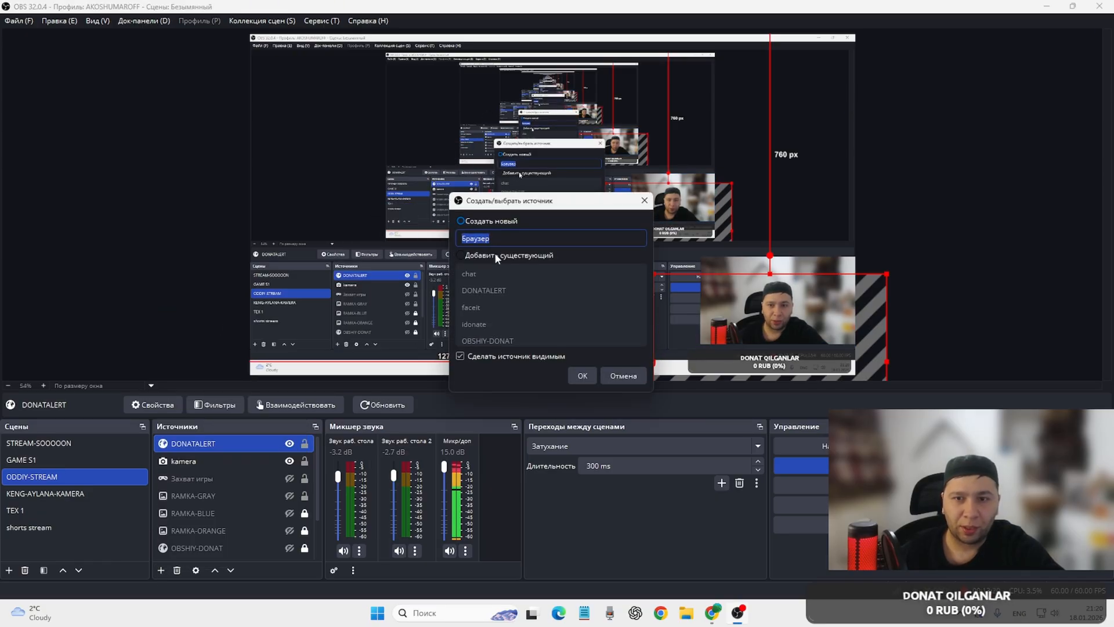
text(idonat)
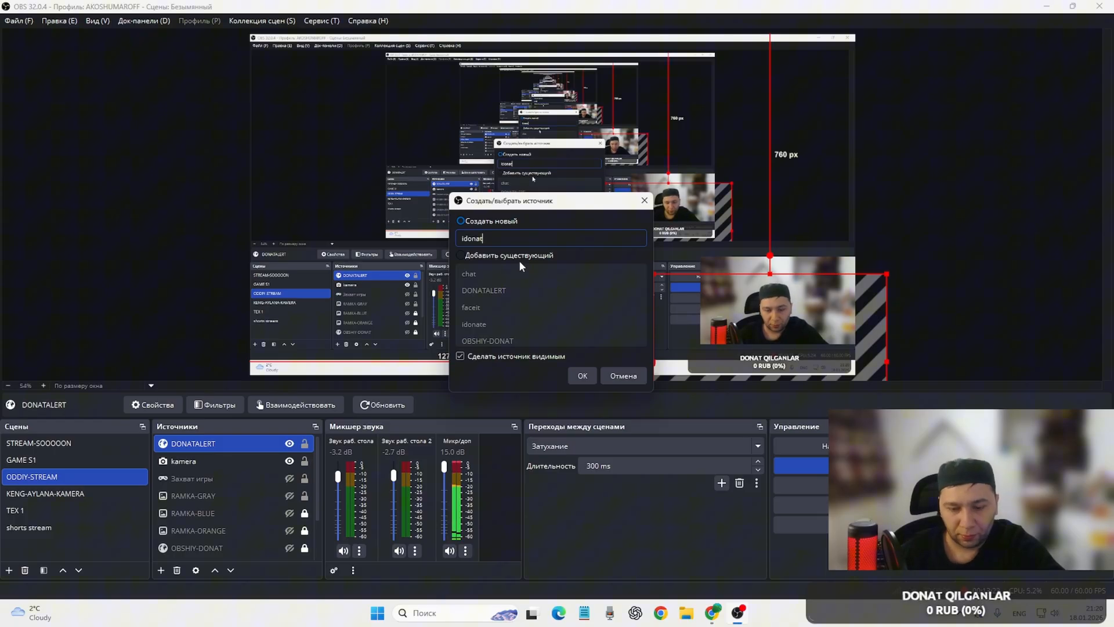
click(583, 376)
- Replace the browser source's URL with the copied iDonate stream link and confirm the properties
drag(564, 320, 406, 321)
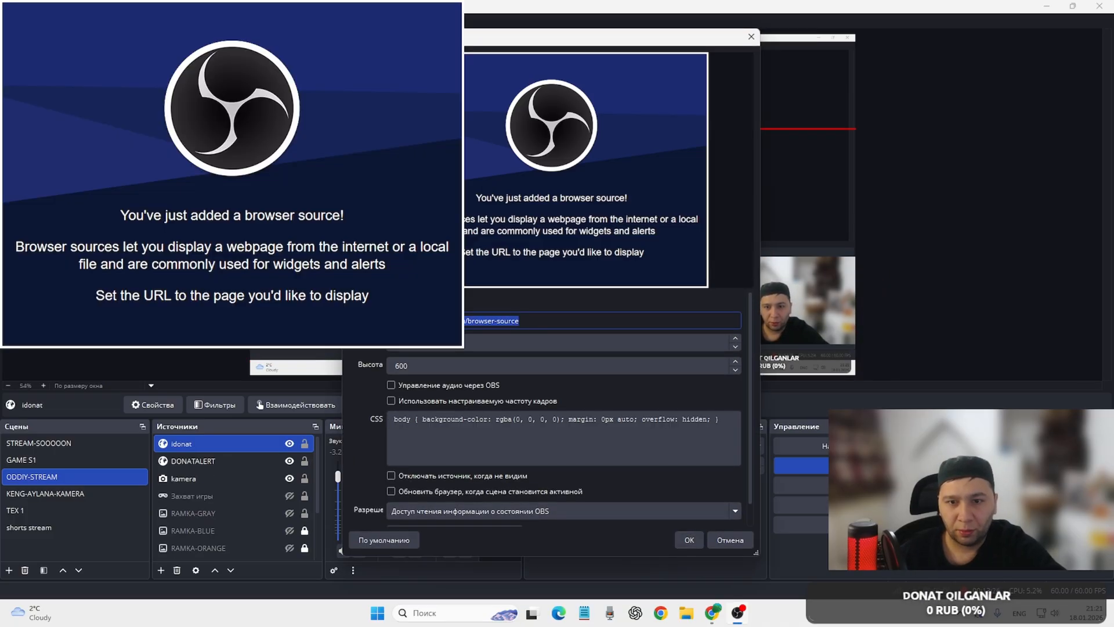
right_click(466, 323)
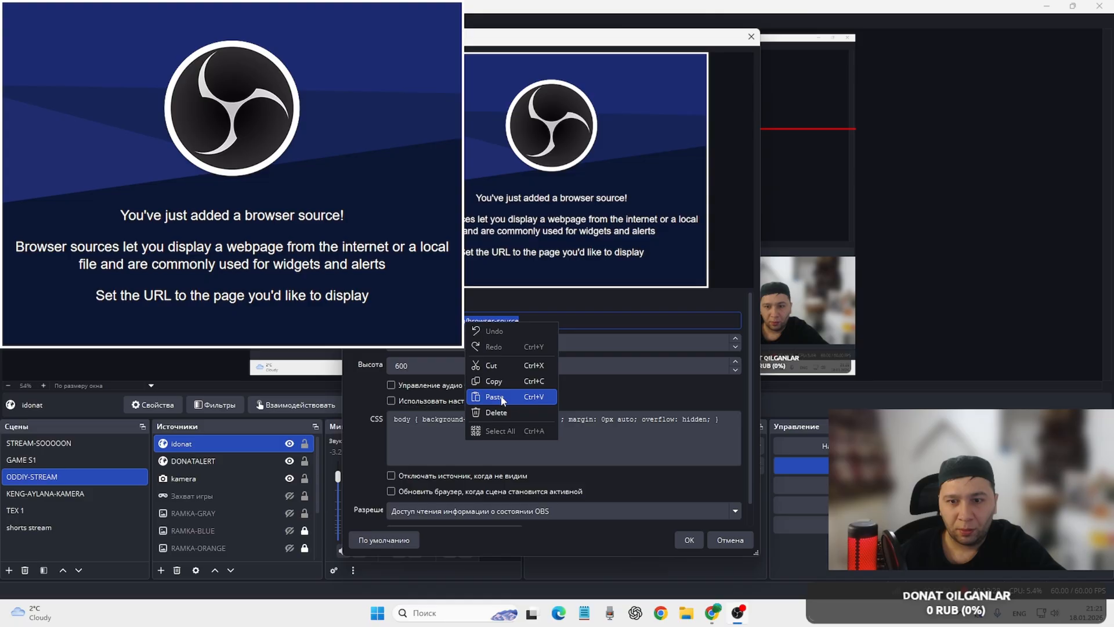
click(501, 413)
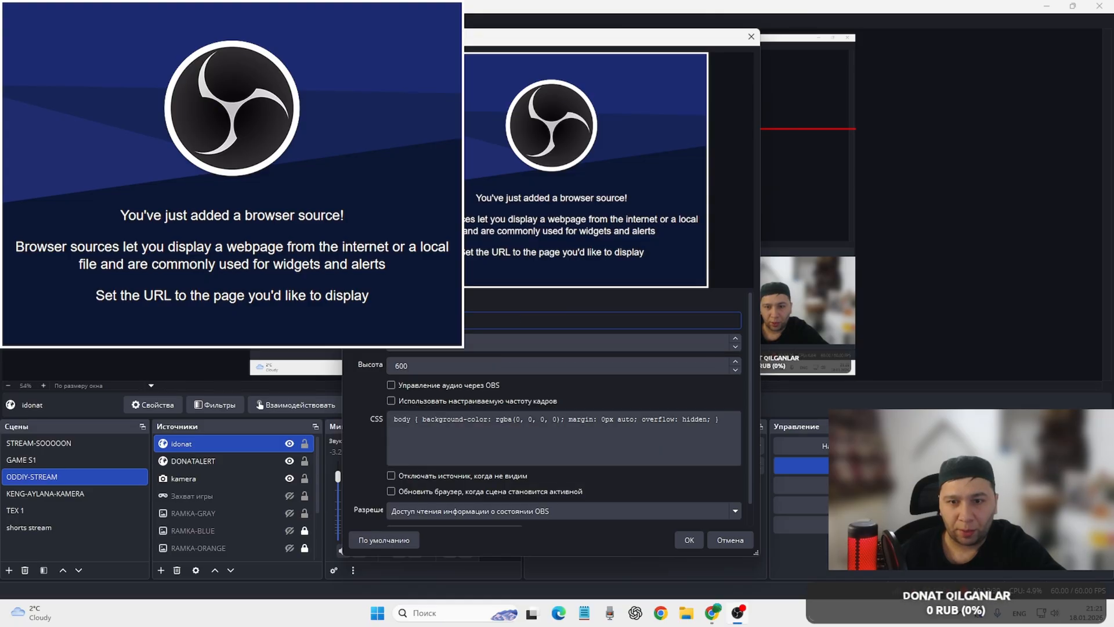
right_click(427, 322)
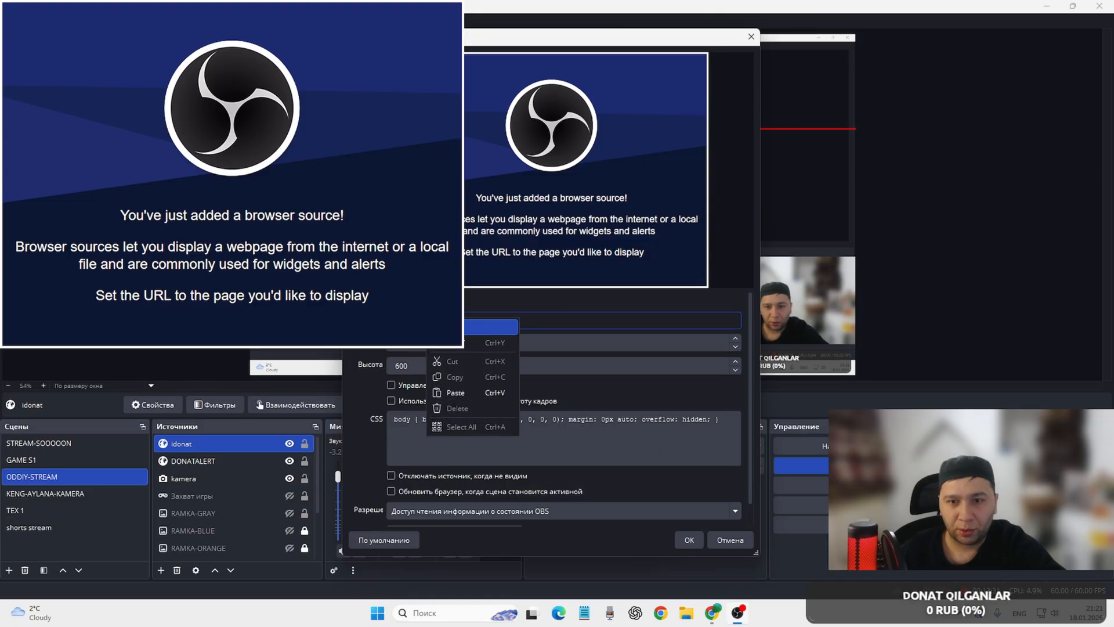
click(461, 390)
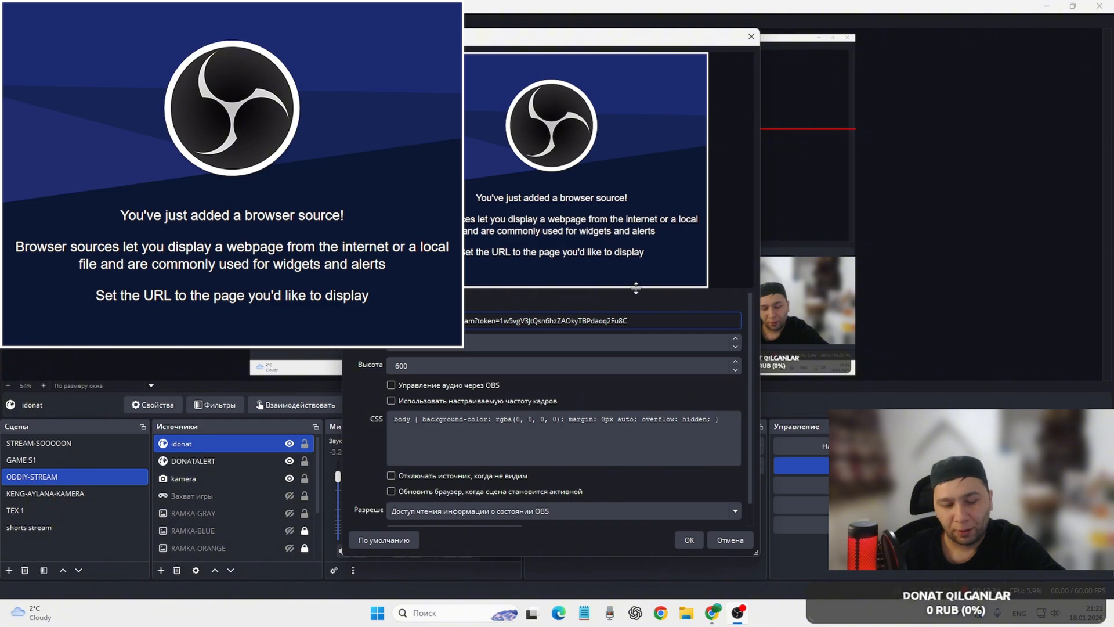
click(689, 541)
- Resize and reposition the idonat source in the preview
drag(317, 105, 344, 237)
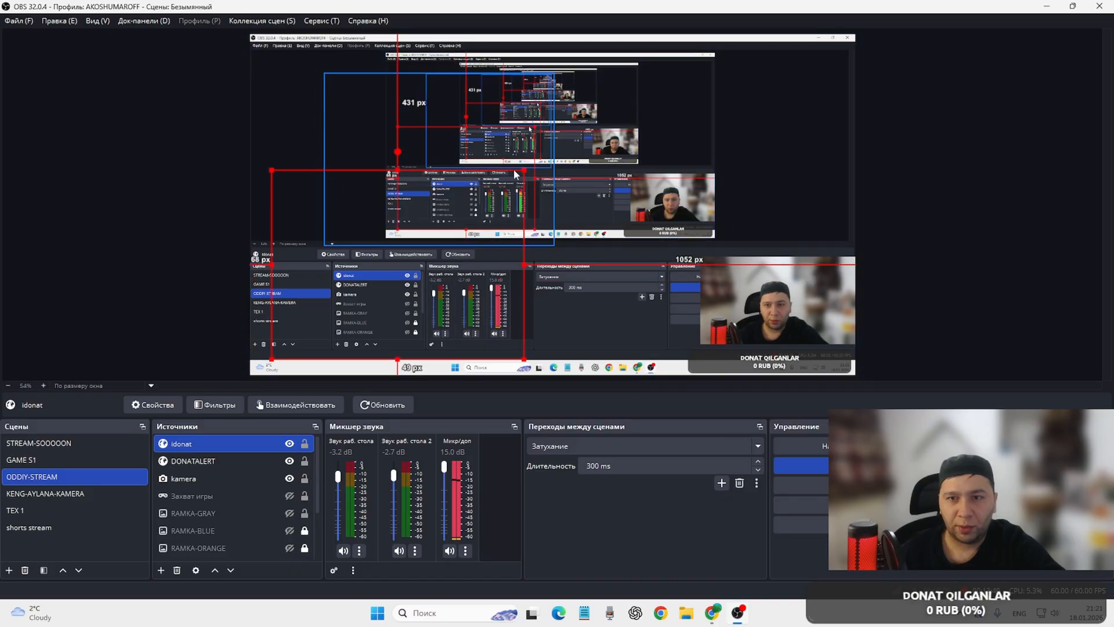
drag(524, 170, 481, 202)
drag(435, 253, 422, 268)
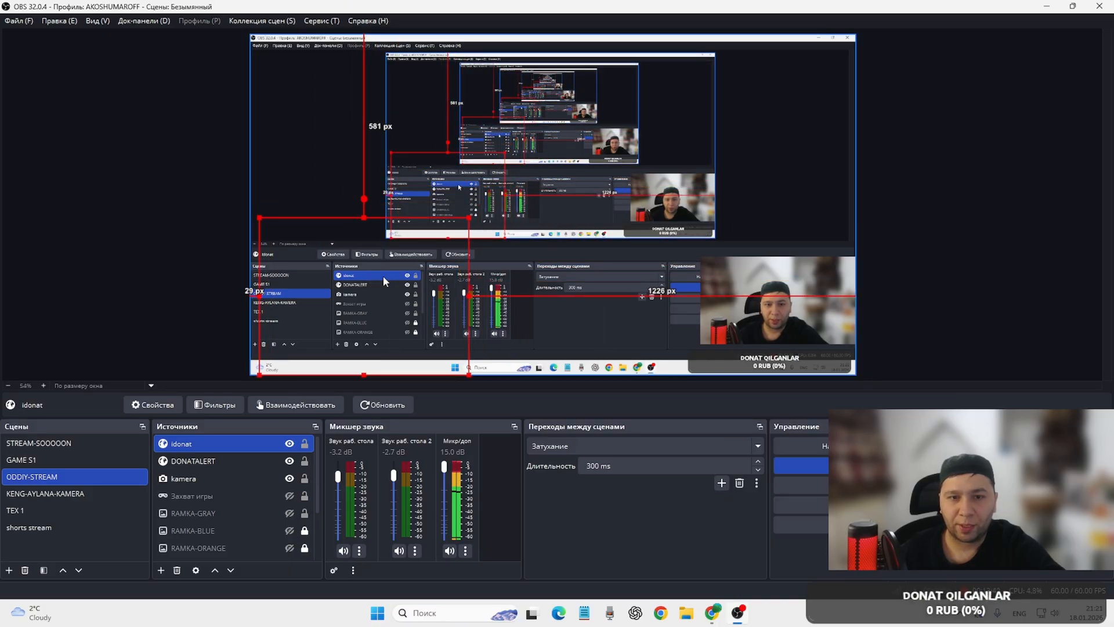
- Return to the browser, open the DonatePay tab and start signing in through YouTube
mouse_move(713, 614)
click(650, 522)
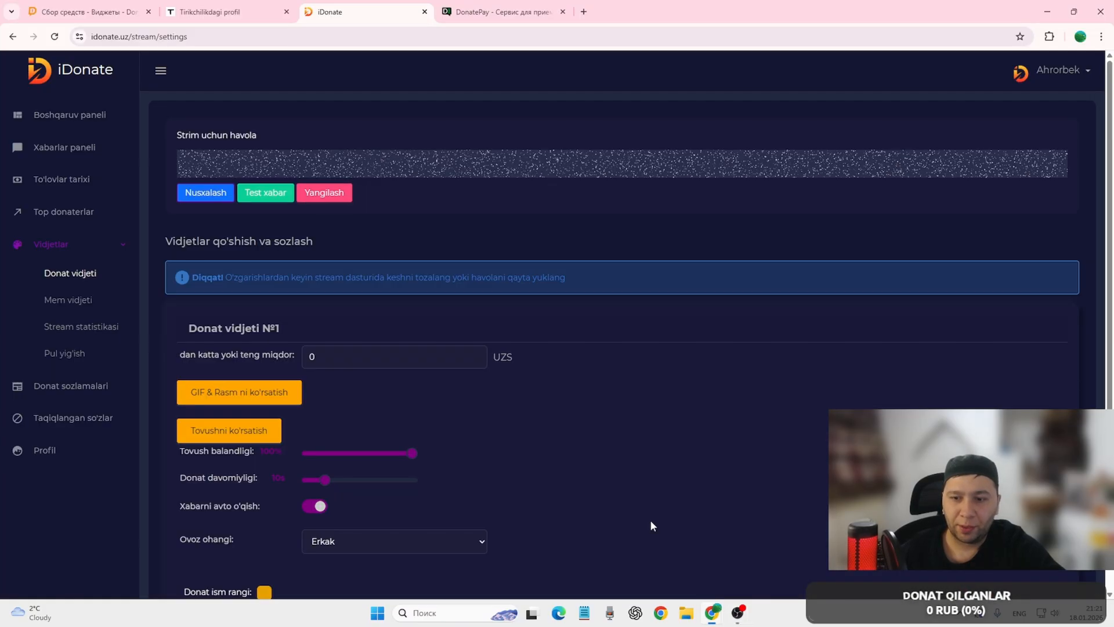
click(485, 13)
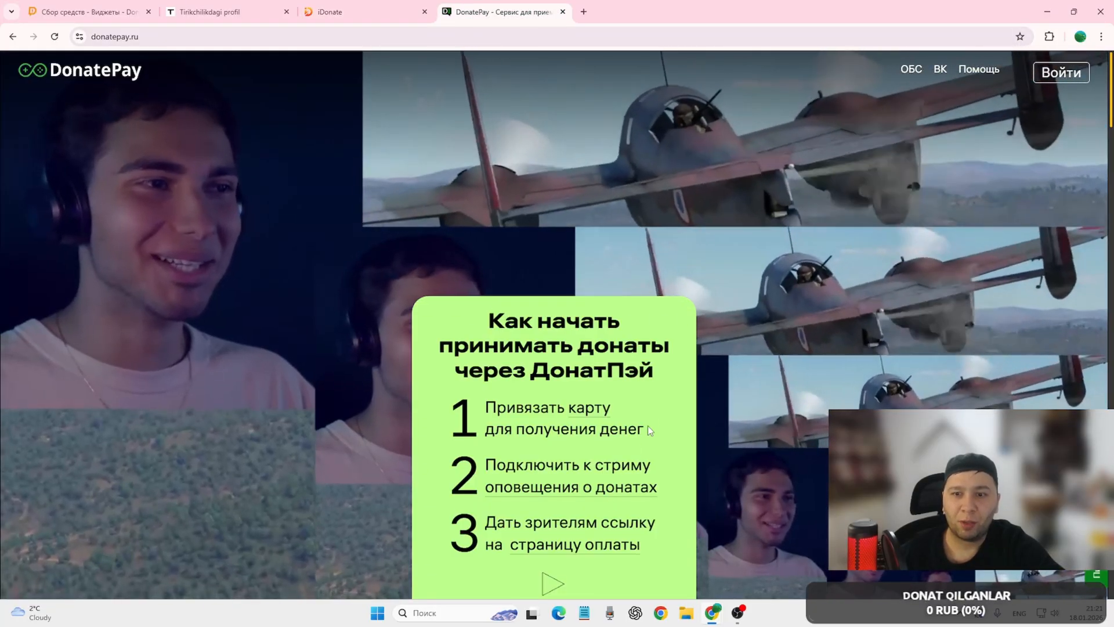
scroll(580, 441, down, 3)
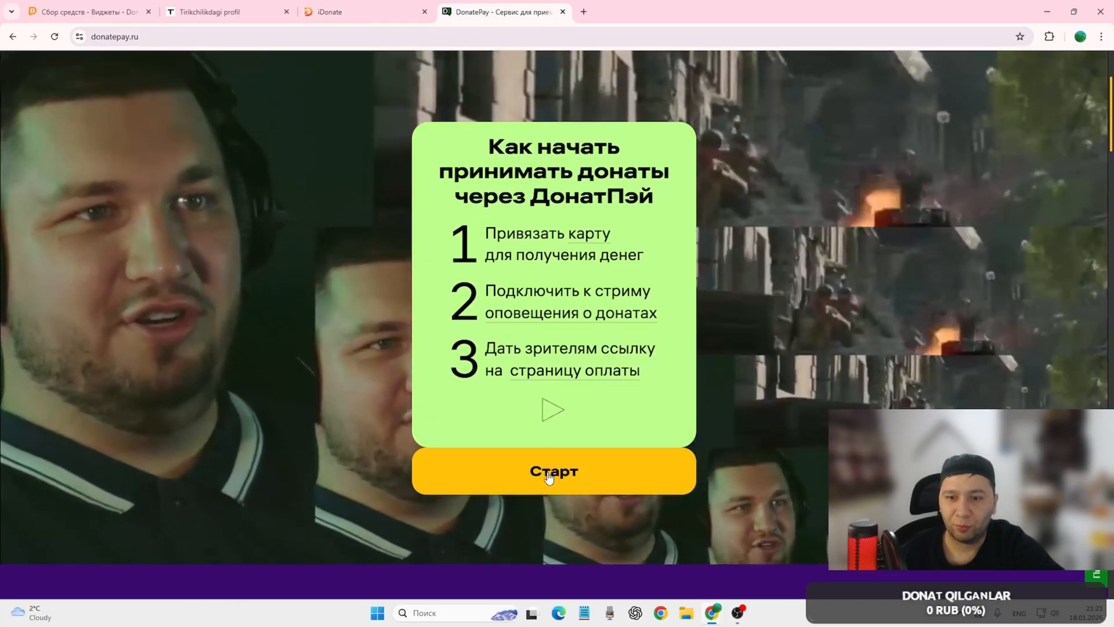
click(530, 467)
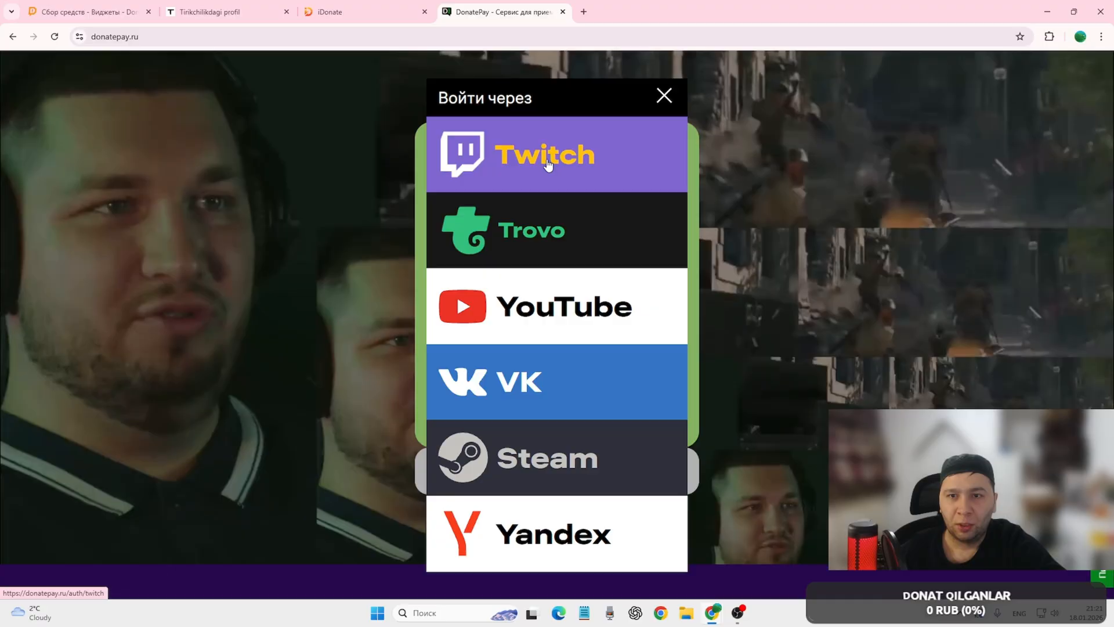
click(543, 332)
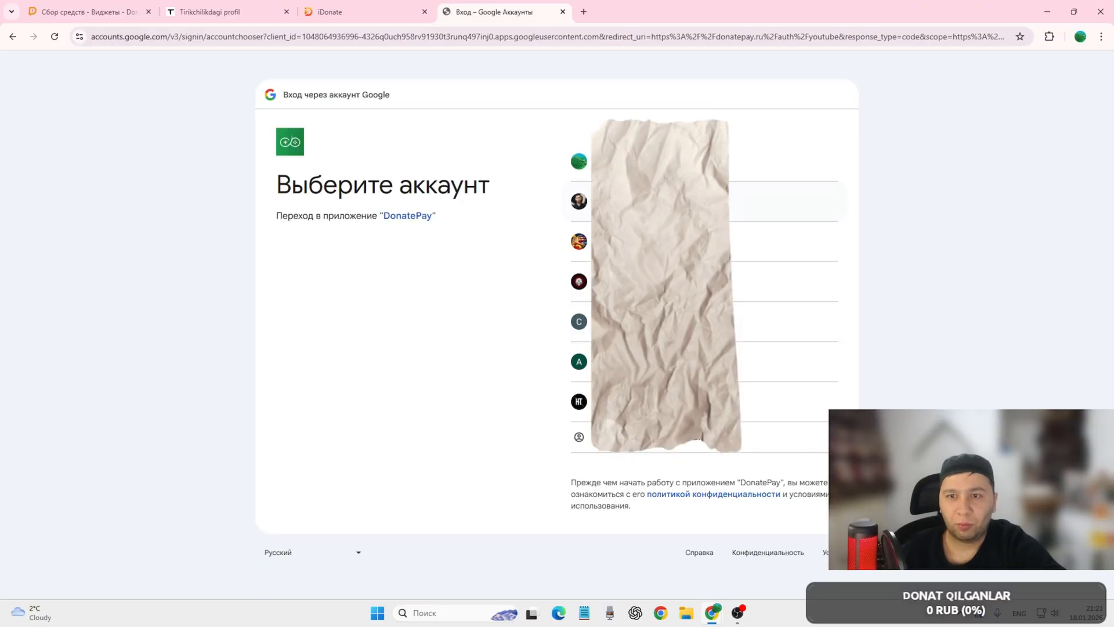
- Complete the Google sign-in with the chosen account and grant DonatePay the requested access
click(586, 163)
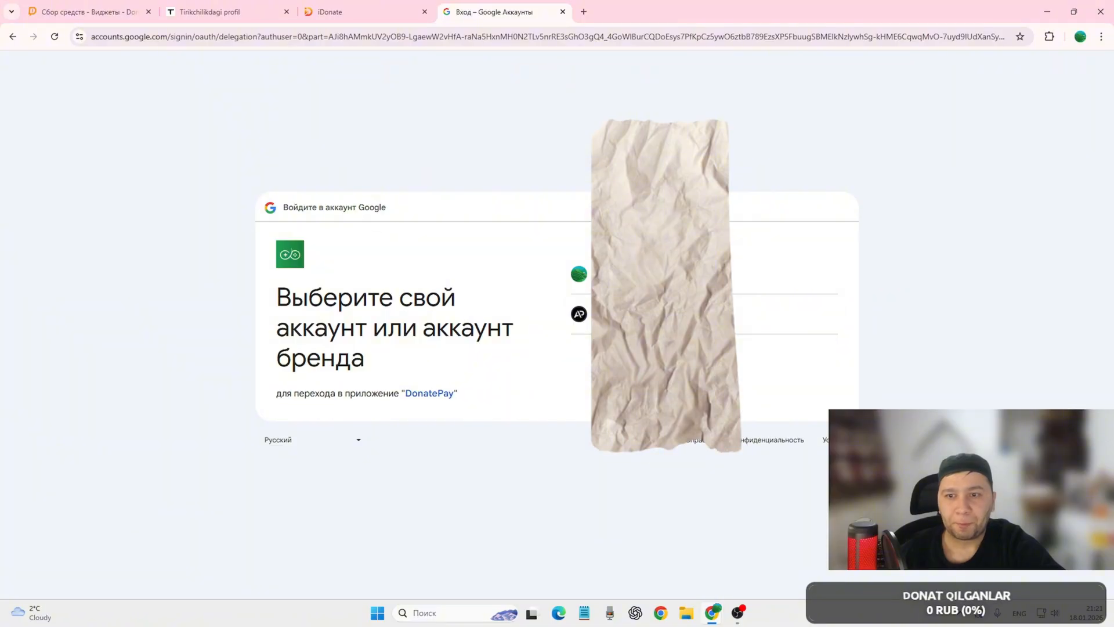
click(650, 276)
click(763, 453)
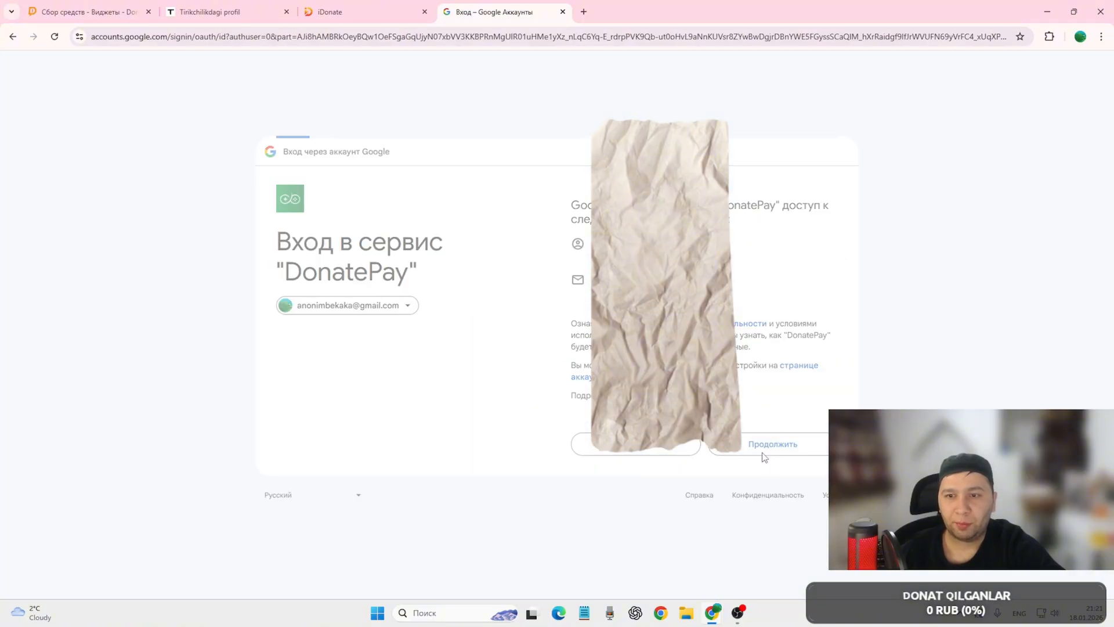
click(568, 195)
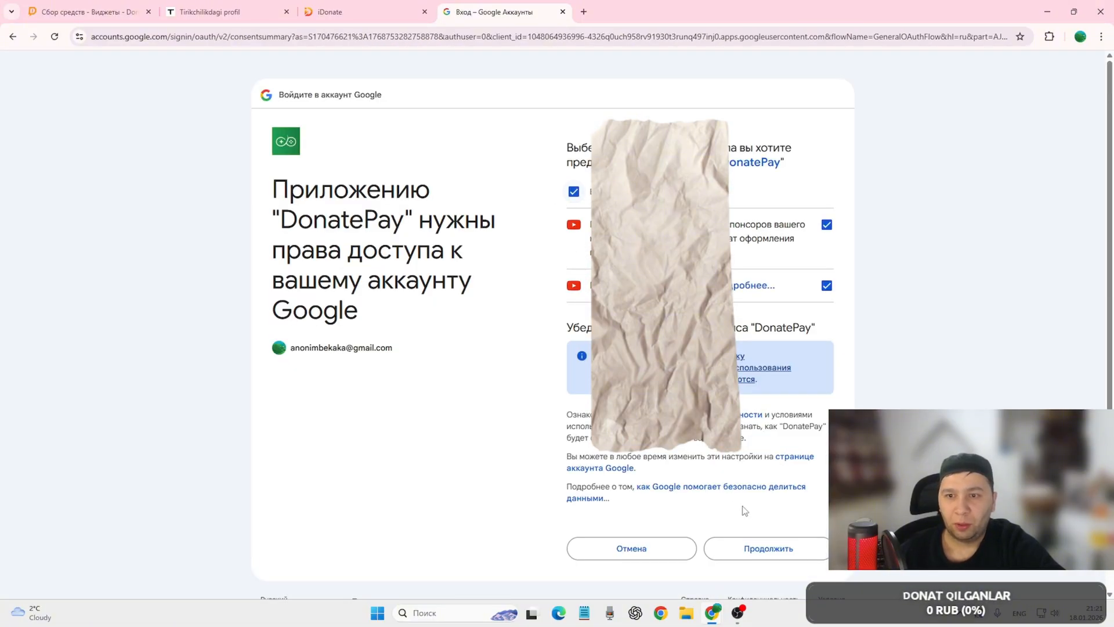
click(750, 556)
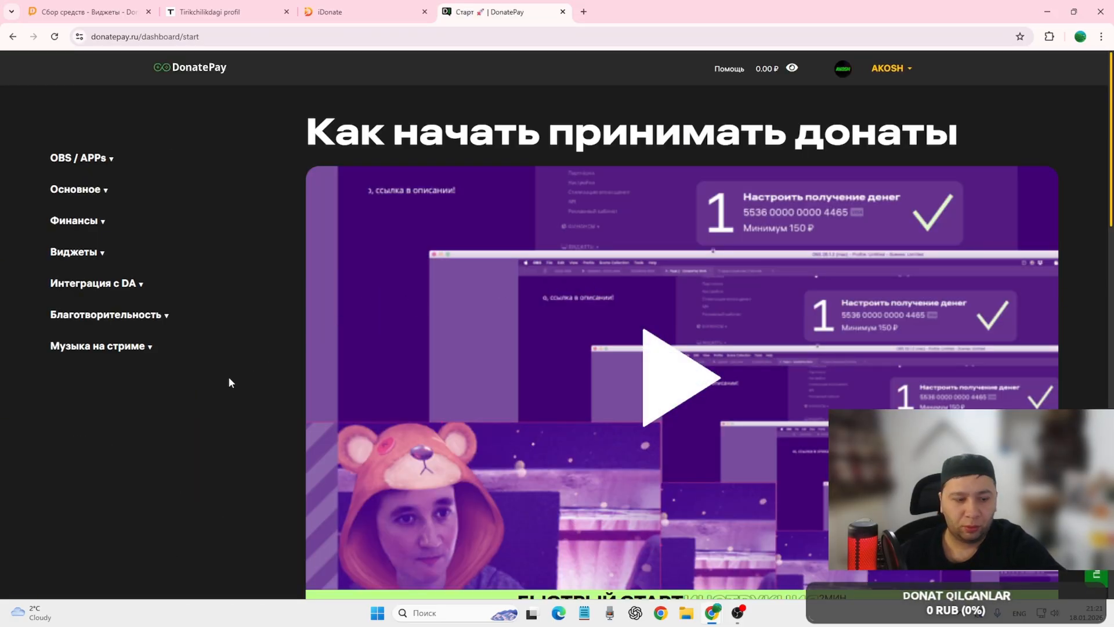
- Set the payout payment system to Visa/MasterCard (USD)
scroll(690, 289, down, 5)
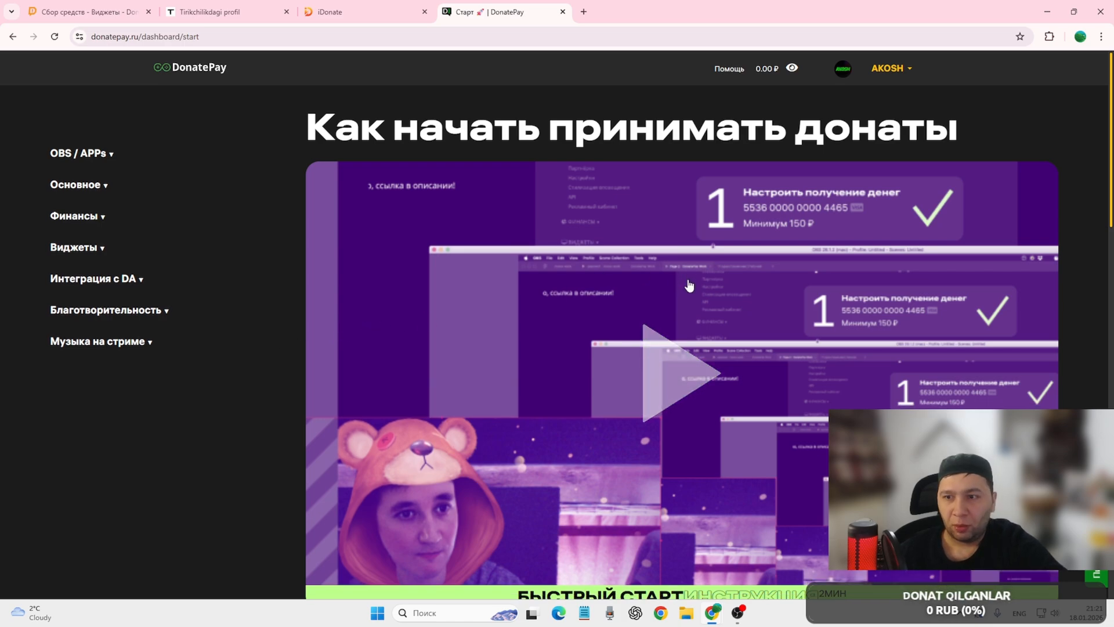
scroll(660, 297, down, 3)
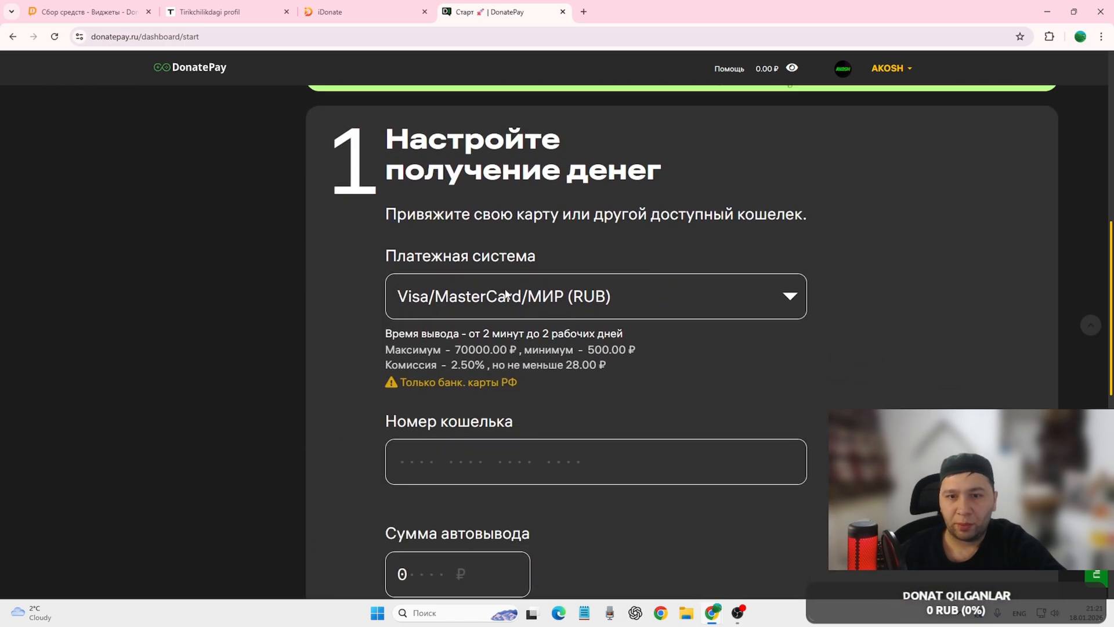
scroll(507, 295, down, 2)
click(570, 196)
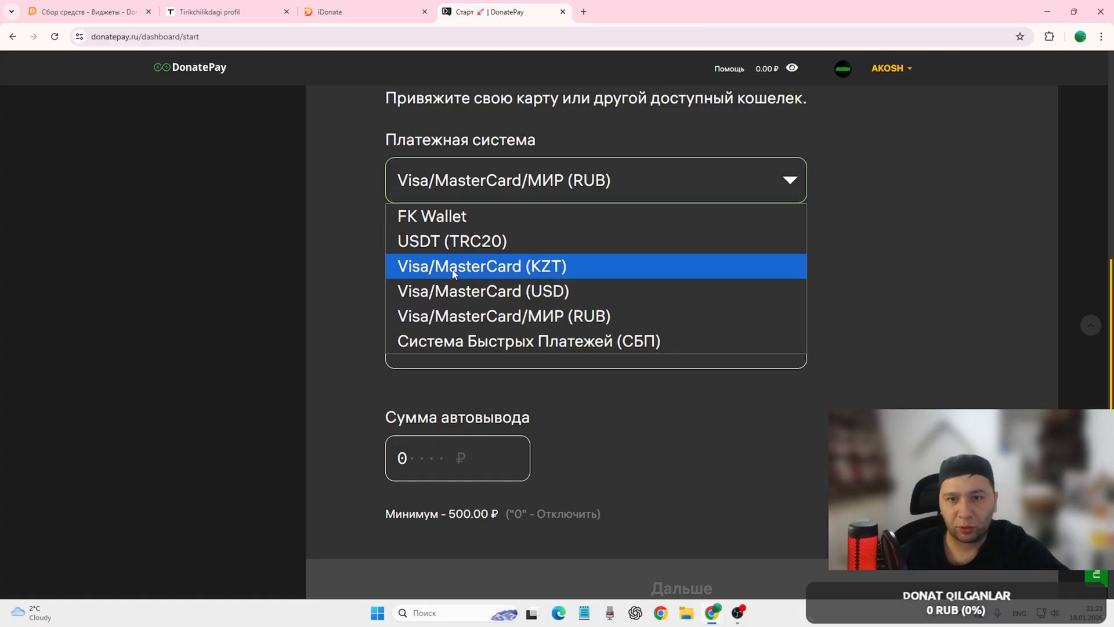
click(493, 289)
click(512, 196)
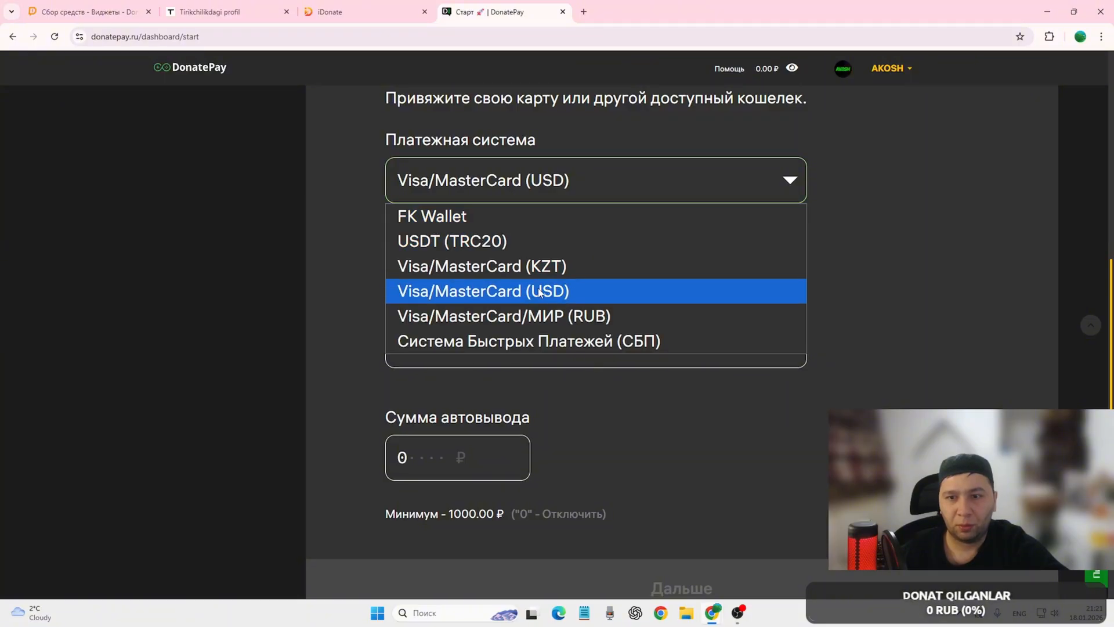
click(496, 293)
- Fill in the wallet number with a saved payment card number
scroll(366, 266, down, 2)
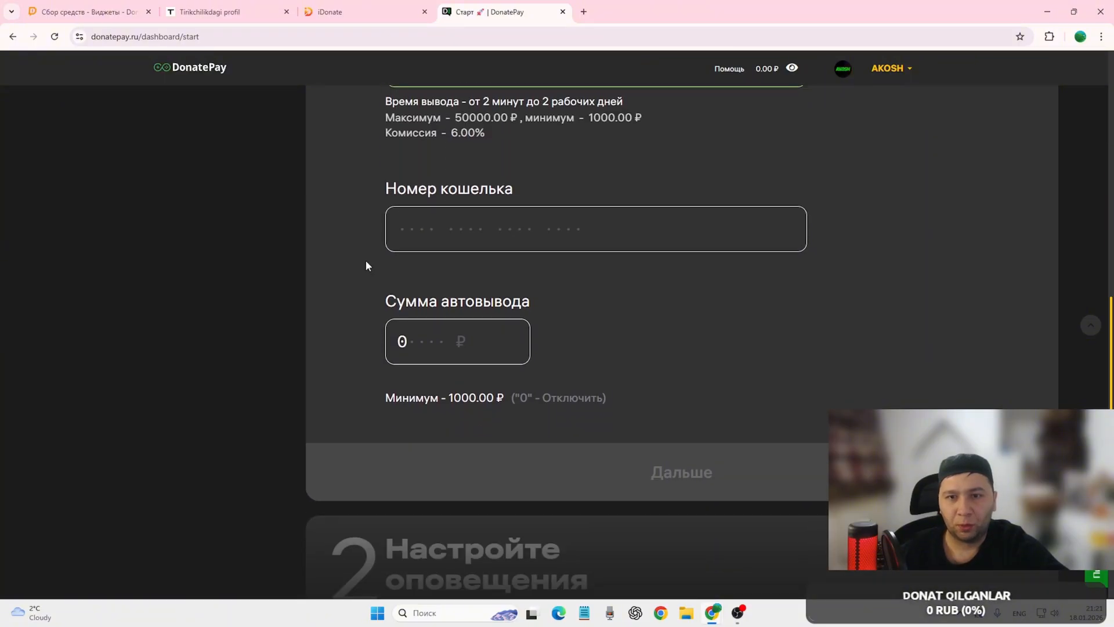
click(459, 232)
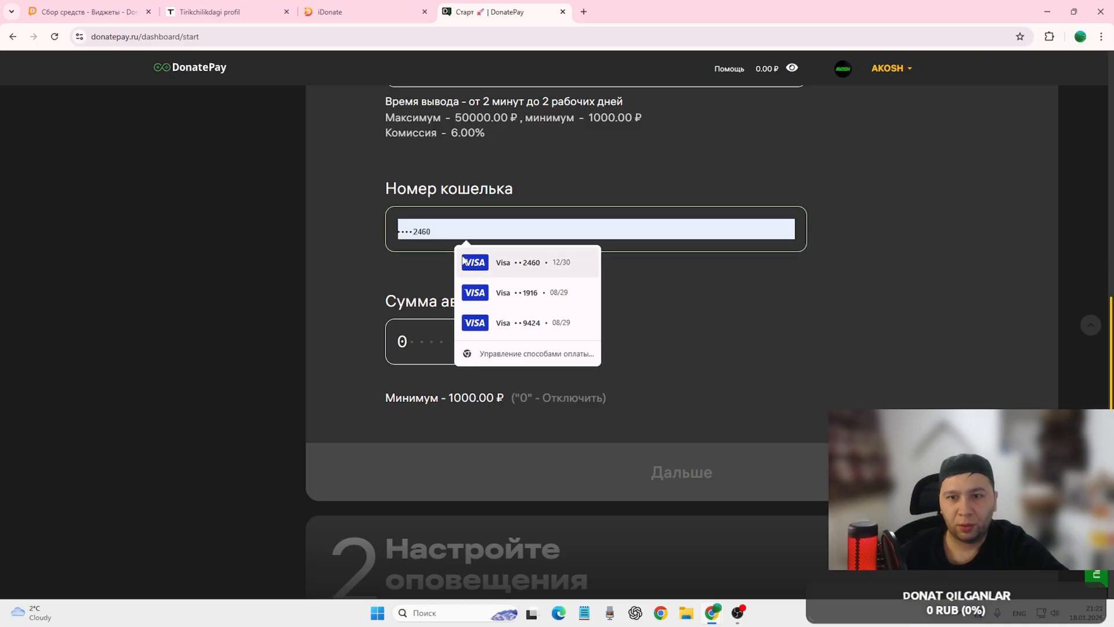
click(512, 293)
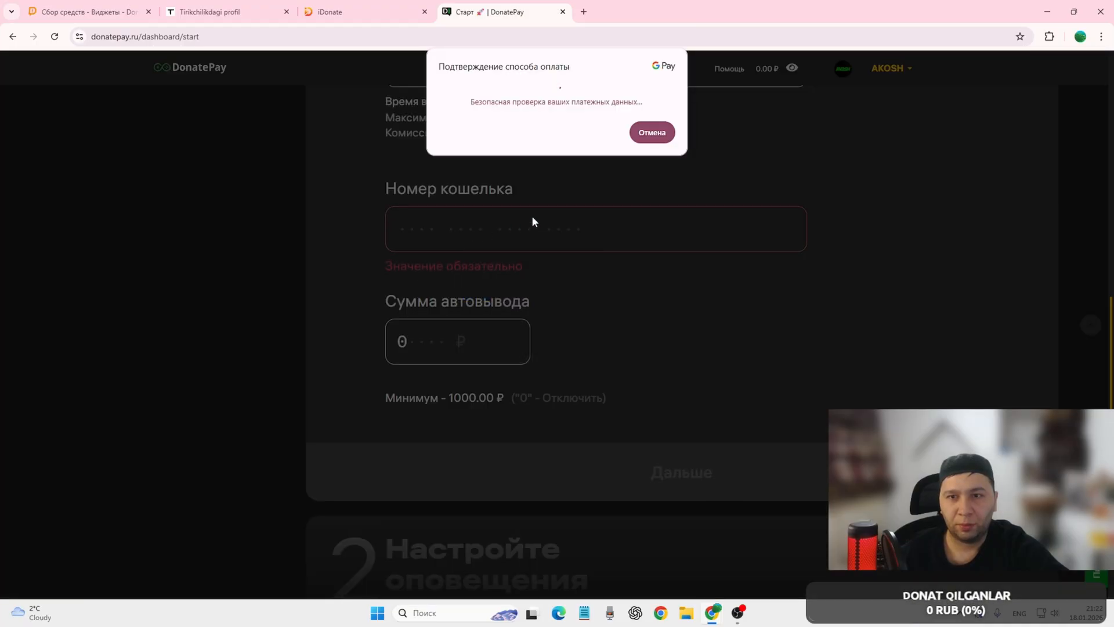
scroll(604, 285, down, 3)
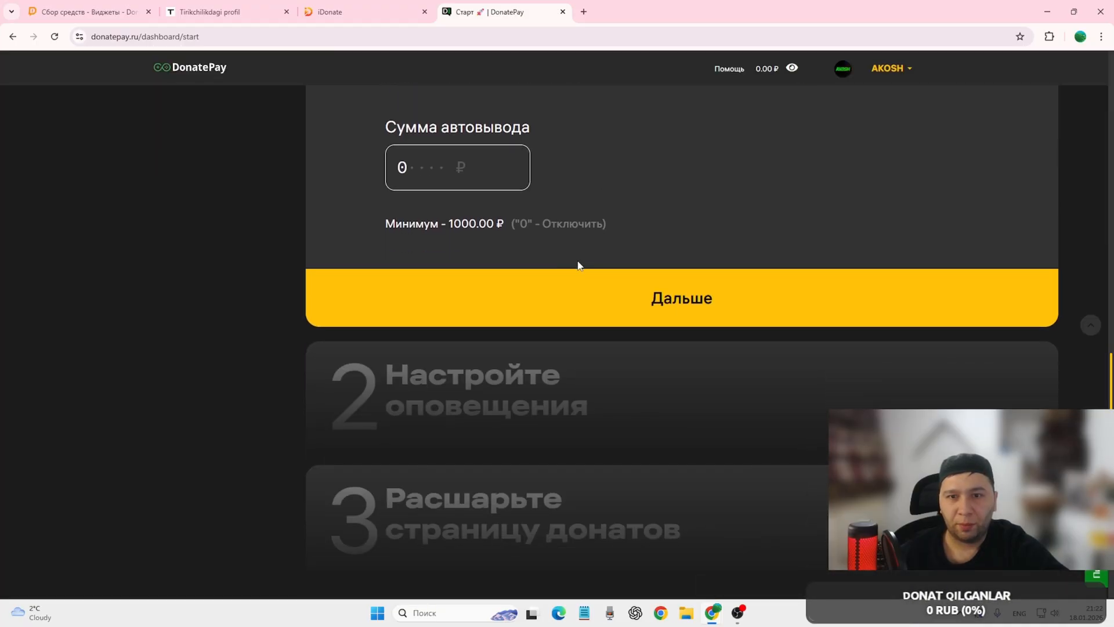
- Set the auto-withdrawal amount to 10000 ₽ and continue to the alerts step
click(444, 175)
click(756, 151)
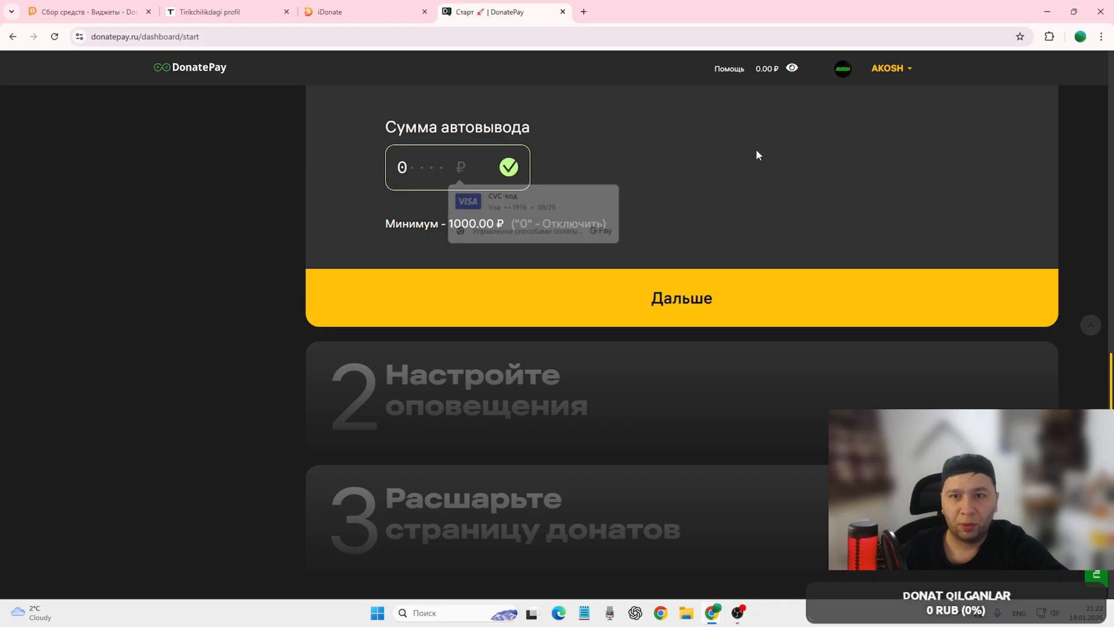
click(425, 168)
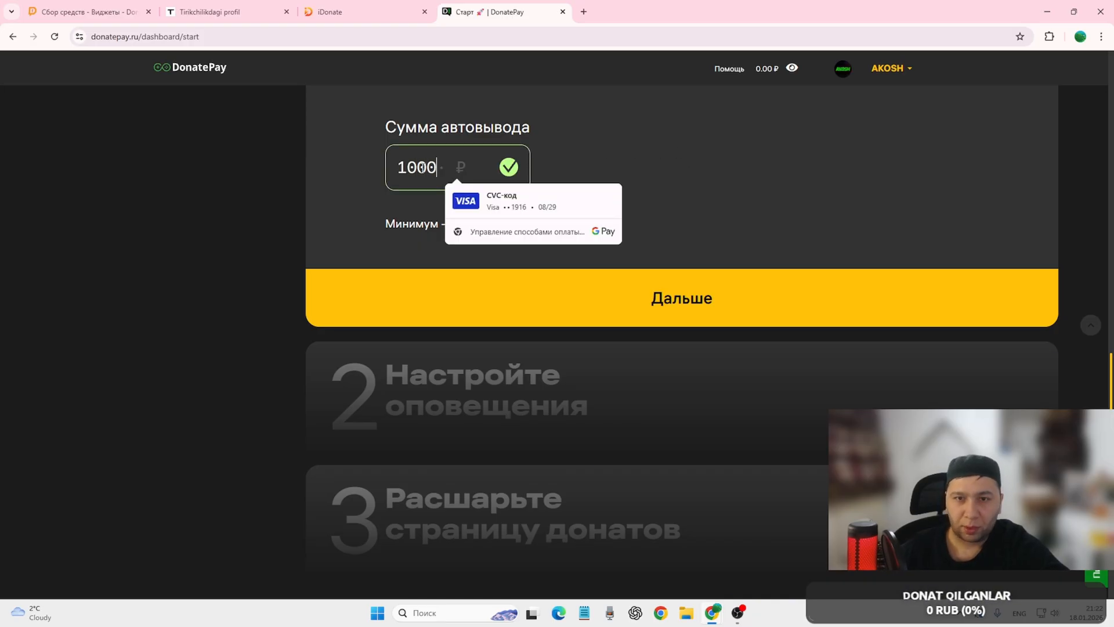
click(700, 154)
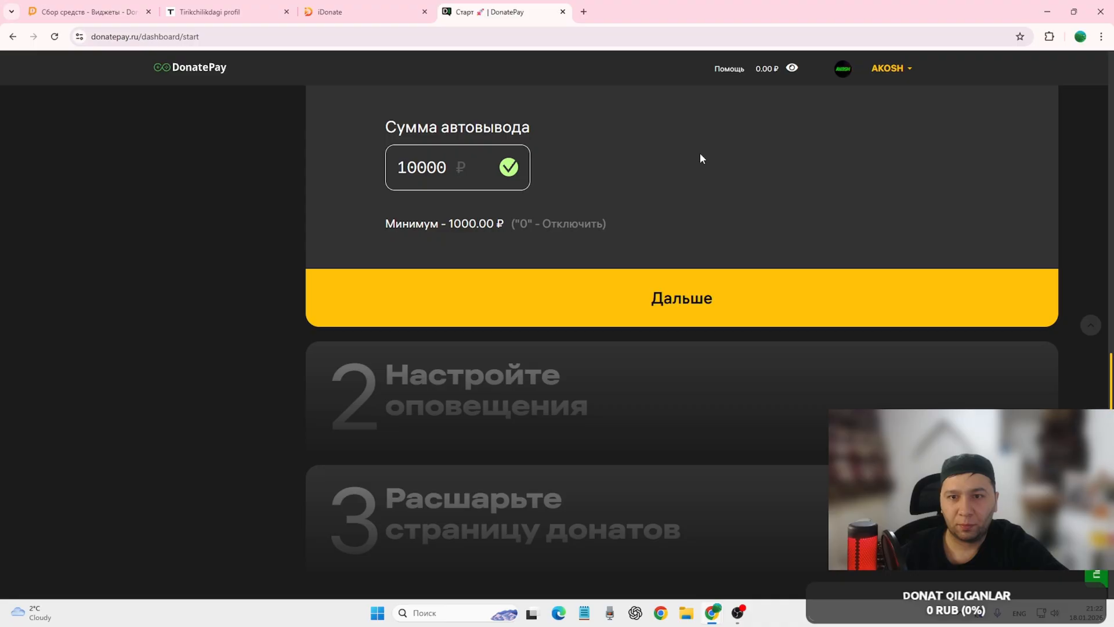
click(676, 297)
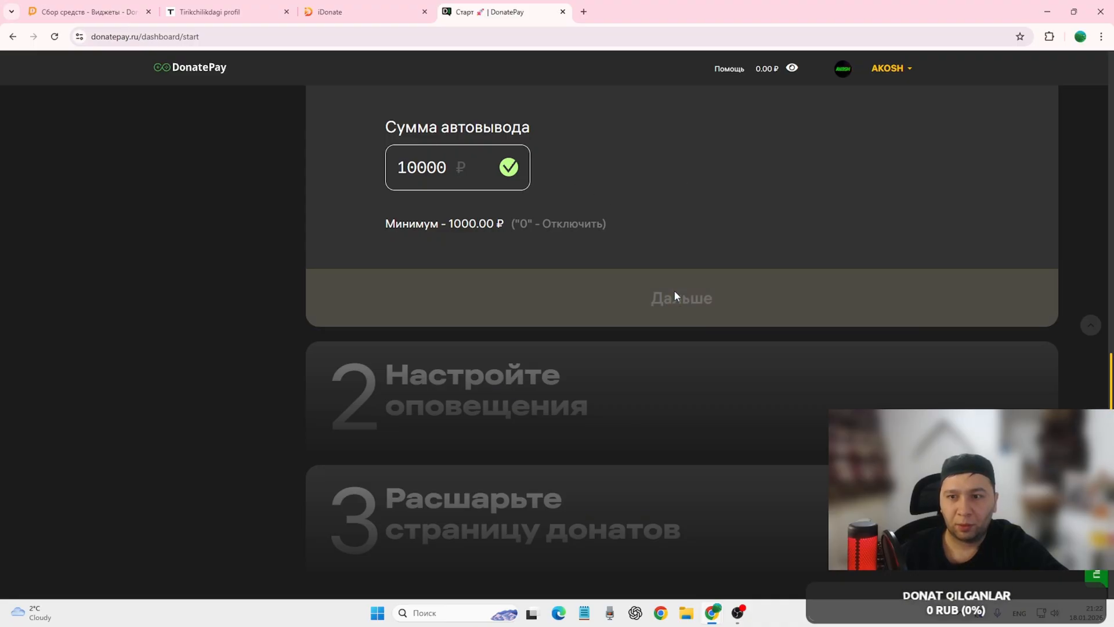
- Copy the donation alerts widget link from the alerts setup step
scroll(586, 246, up, 3)
scroll(586, 249, up, 1)
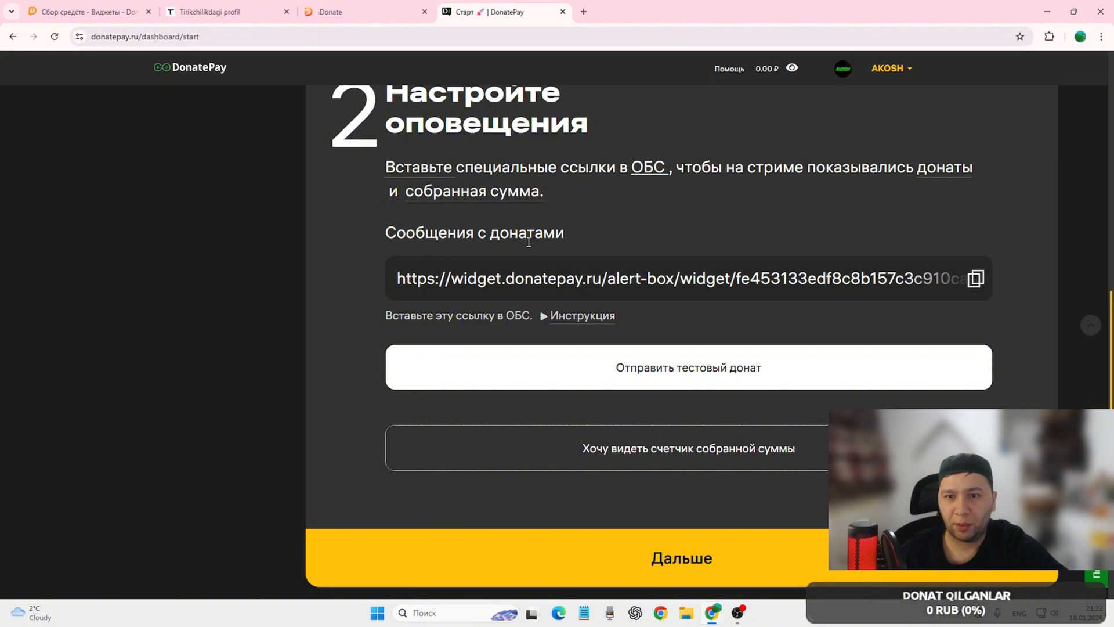
scroll(639, 244, up, 1)
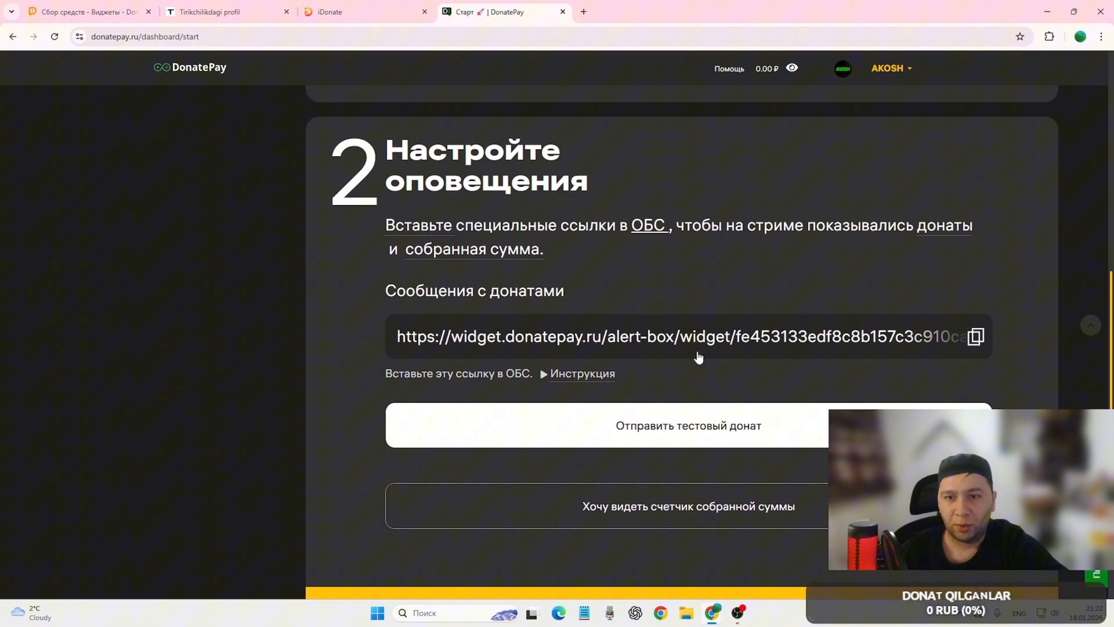
click(549, 375)
scroll(623, 341, down, 1)
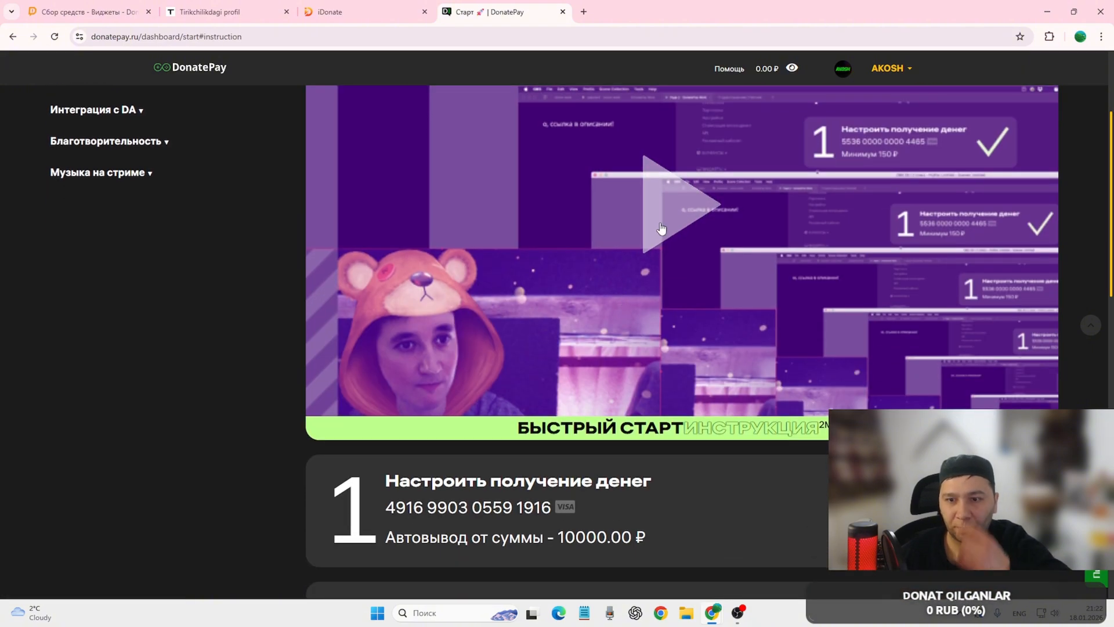
scroll(660, 227, down, 2)
middle_click(660, 222)
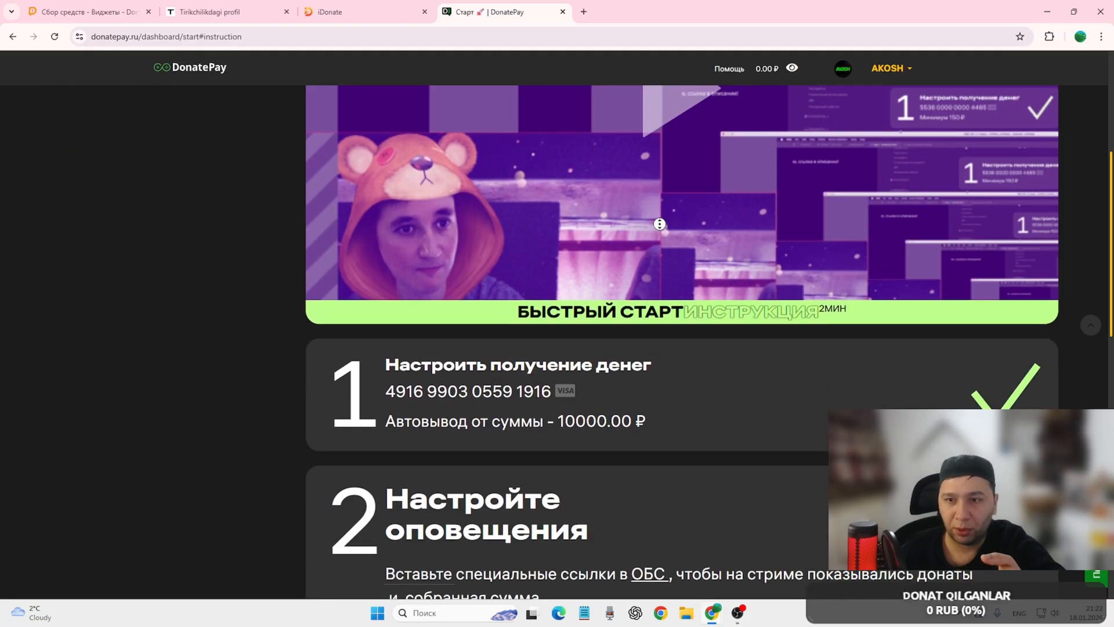
scroll(660, 224, down, 8)
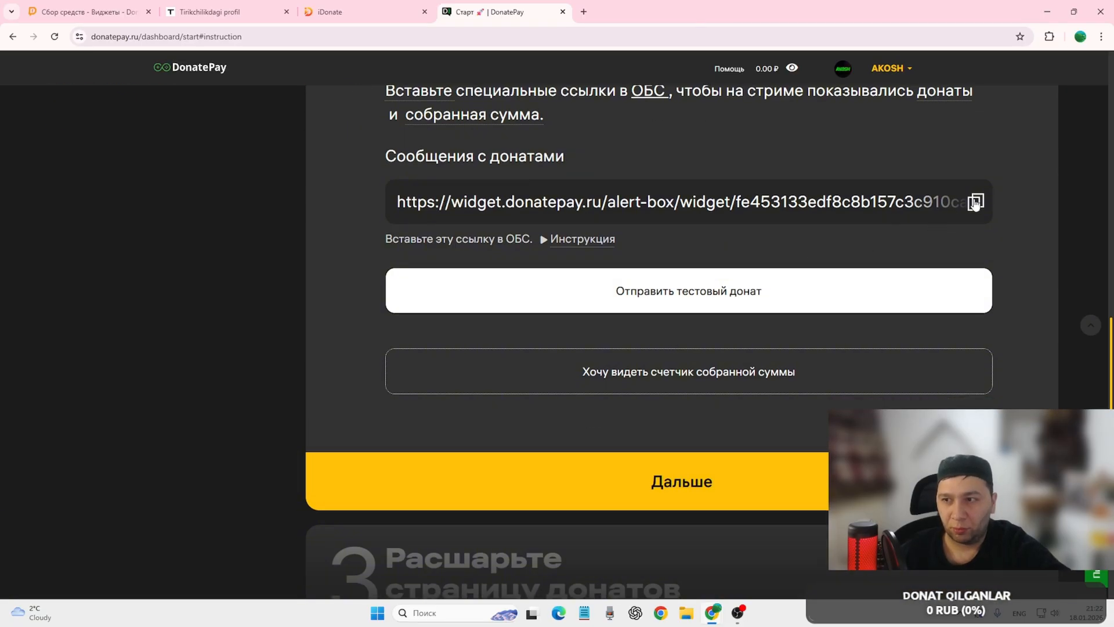
click(976, 202)
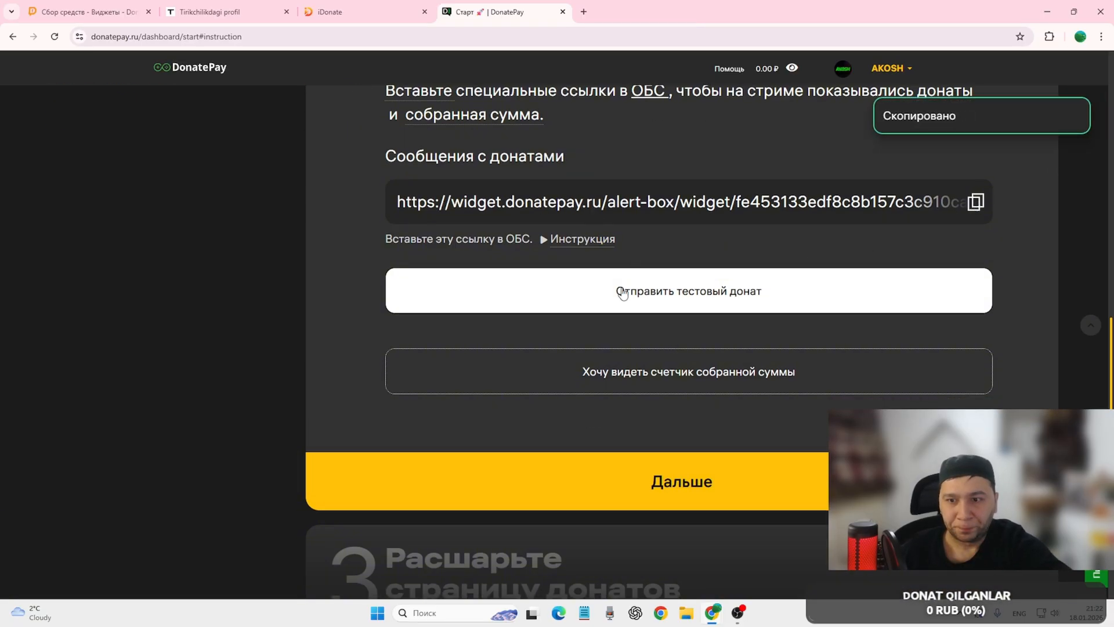
- Switch to OBS and add a new Browser source named donatepay
scroll(623, 293, down, 2)
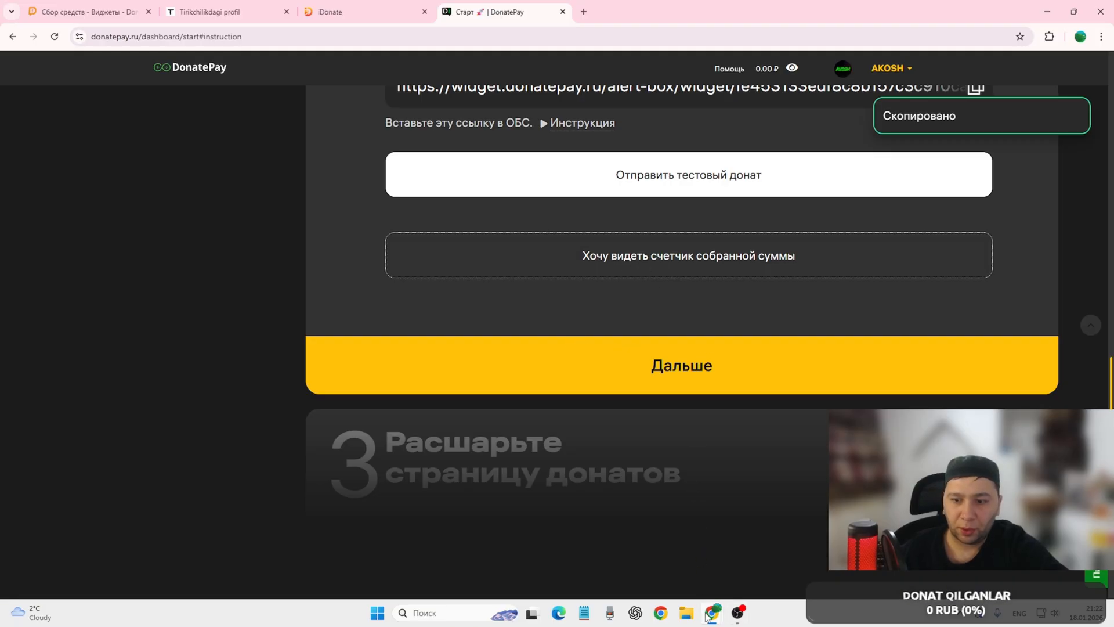
click(737, 613)
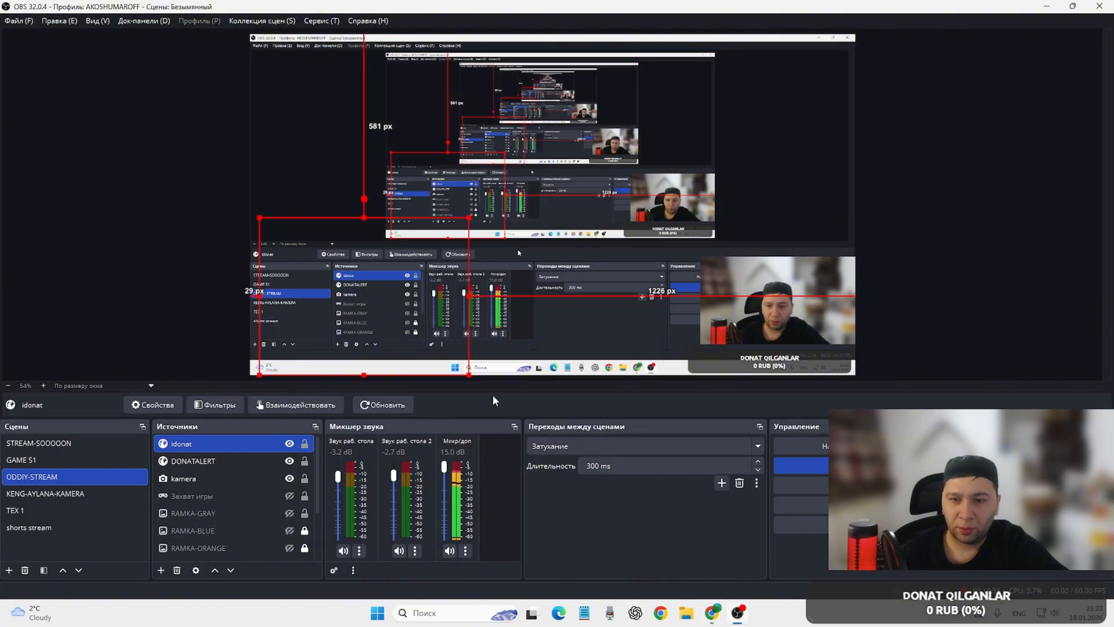
click(161, 569)
click(214, 321)
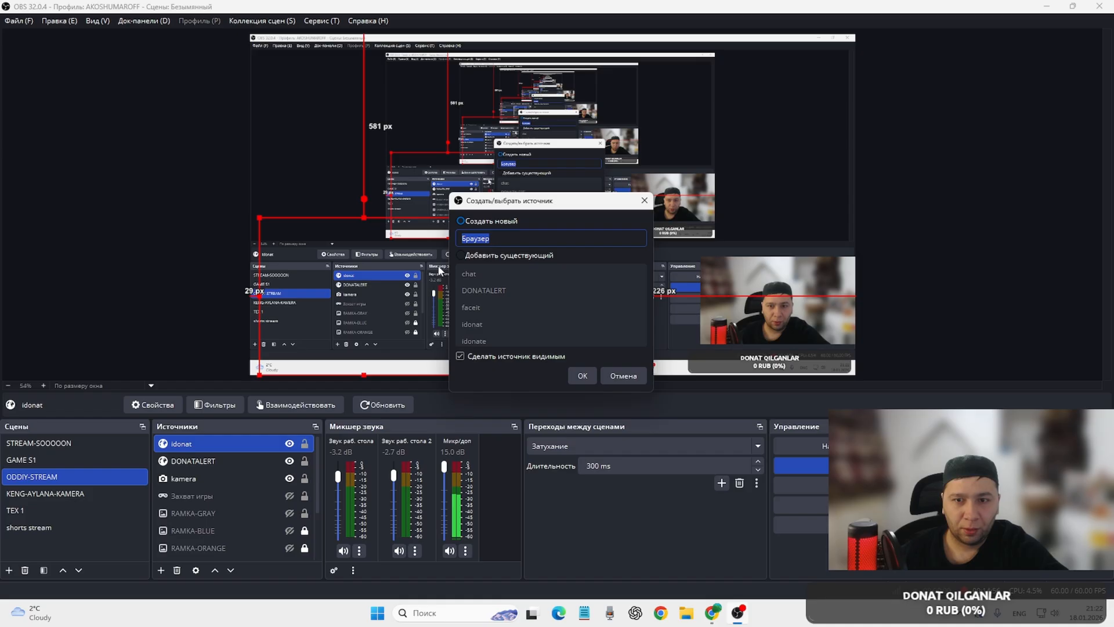
text(dion)
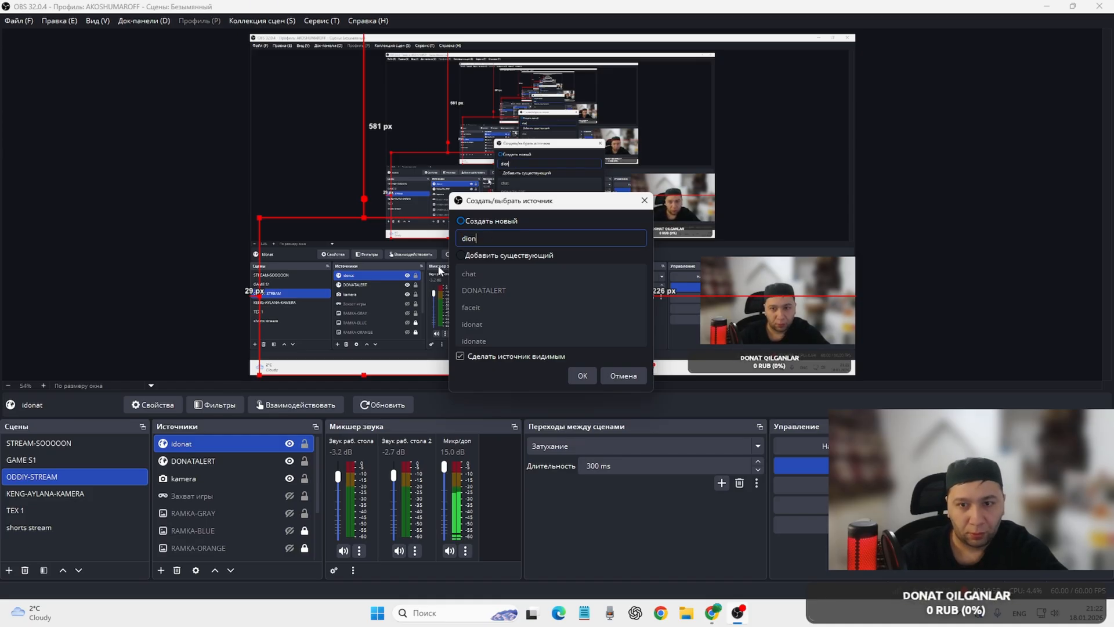
text(onate)
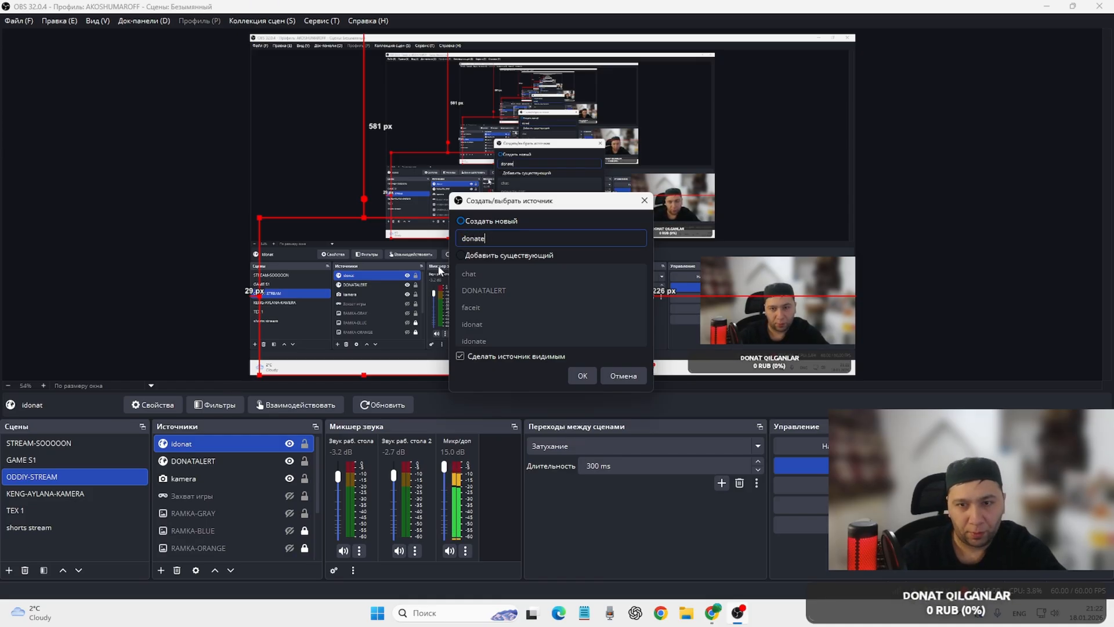
text(pay)
key(Return)
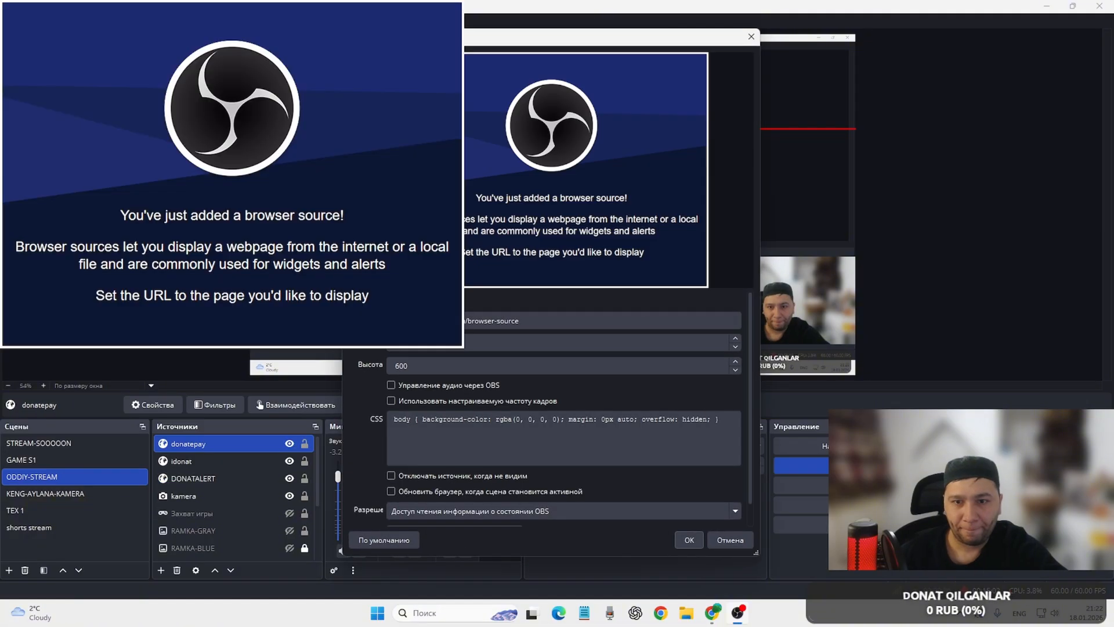
- Replace the browser source's URL with the copied DonatePay widget link and confirm the properties
triple_click(523, 319)
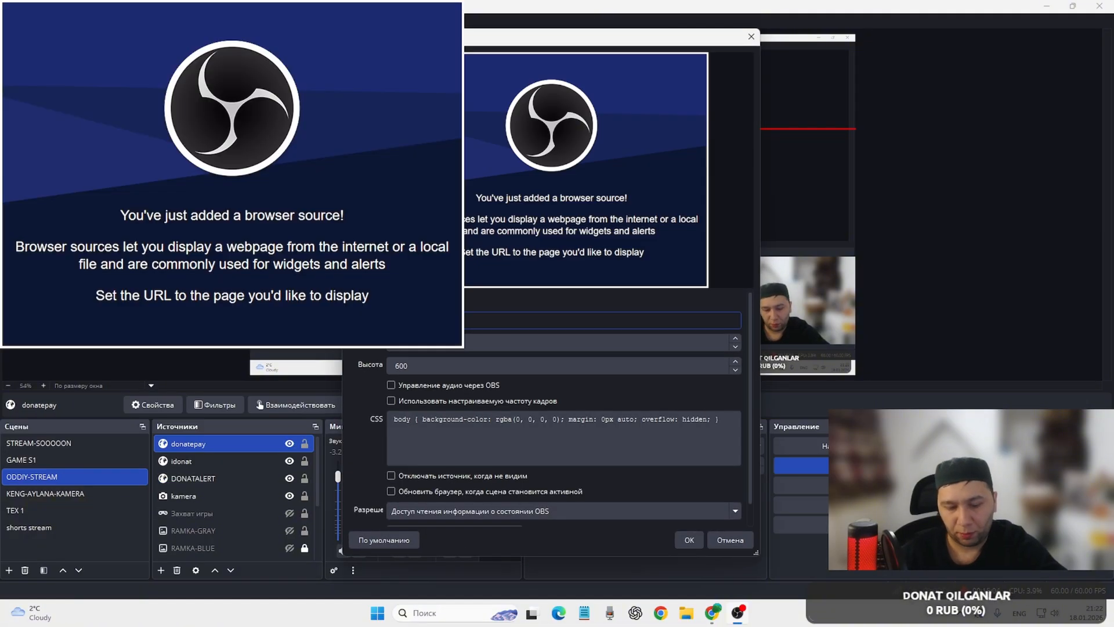
key(ctrl+v)
click(687, 538)
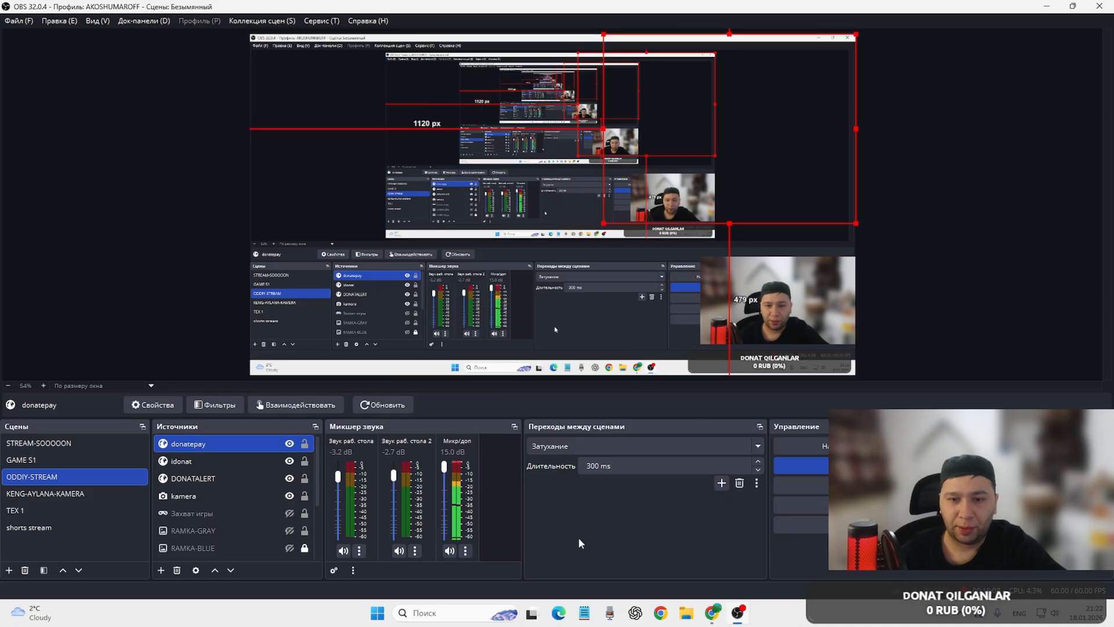
- Return to the browser and advance the DonatePay setup to the donation page sharing step
mouse_move(713, 612)
click(692, 572)
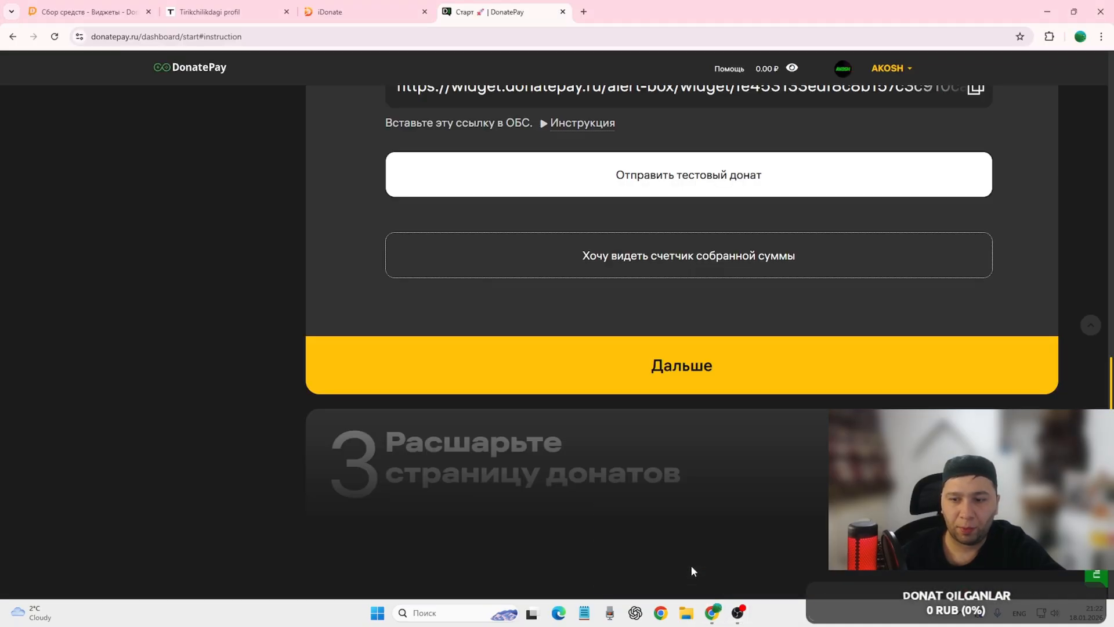
click(661, 371)
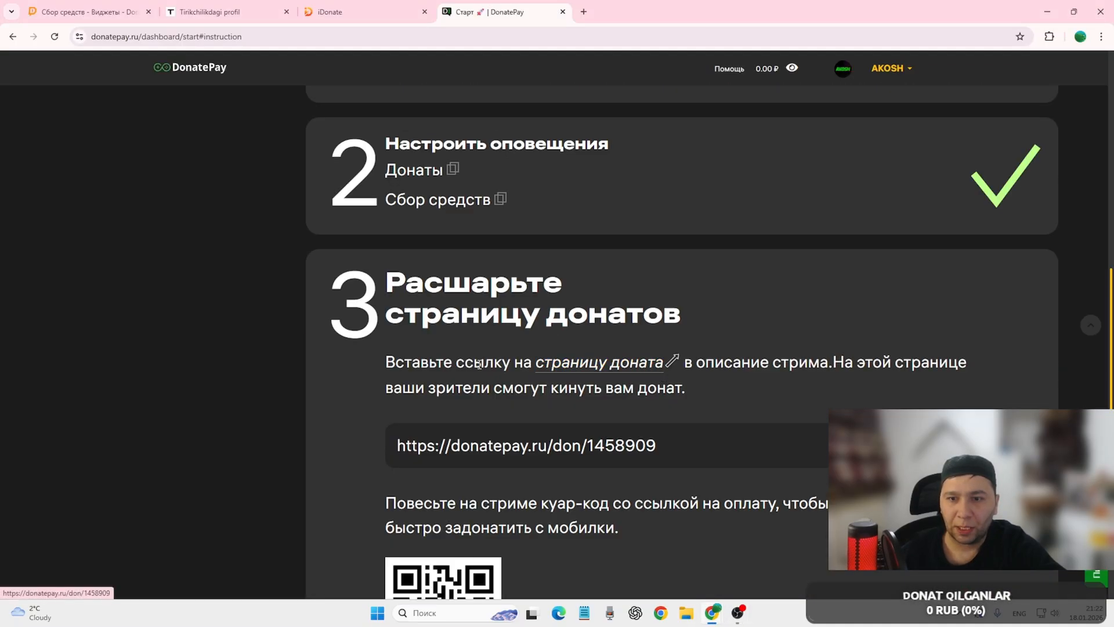
- Open the donation page link shown in the sharing step
scroll(457, 356, down, 2)
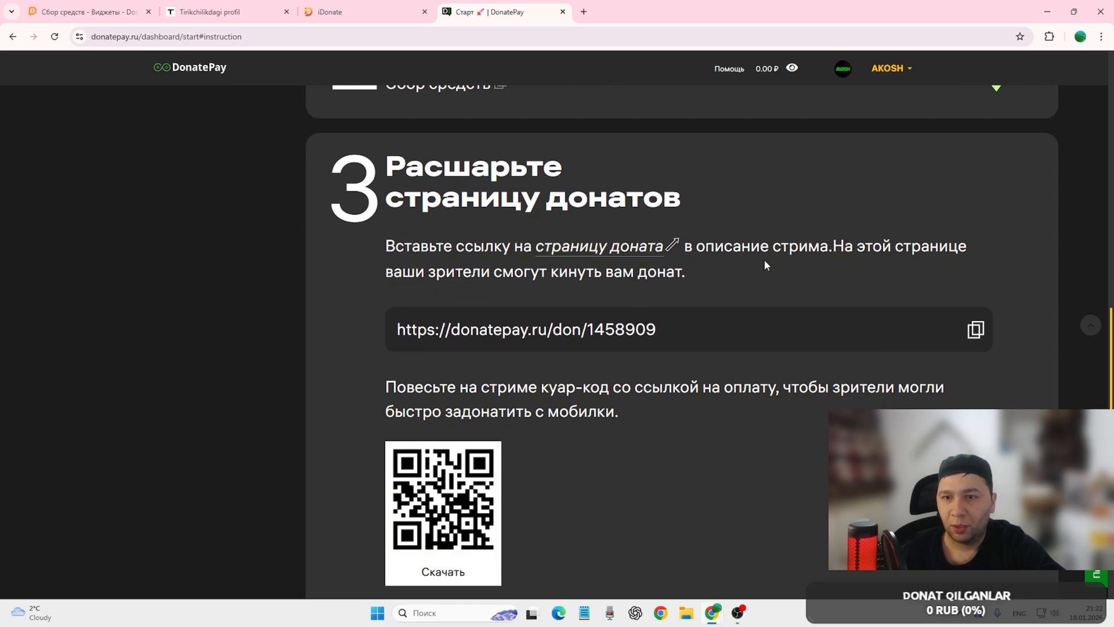
scroll(666, 274, down, 1)
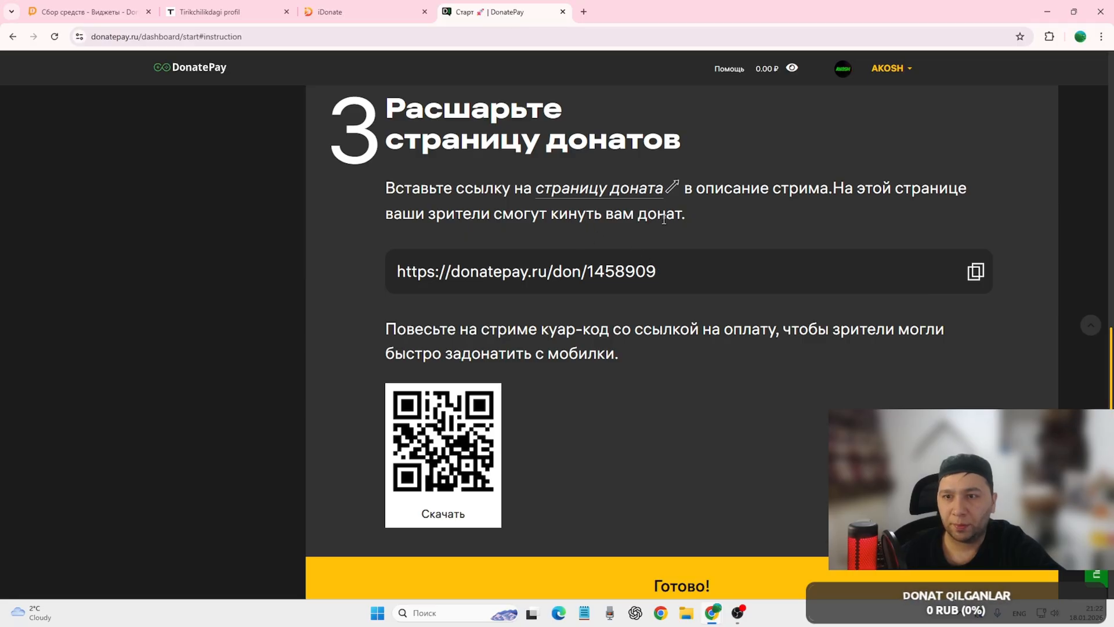
click(583, 194)
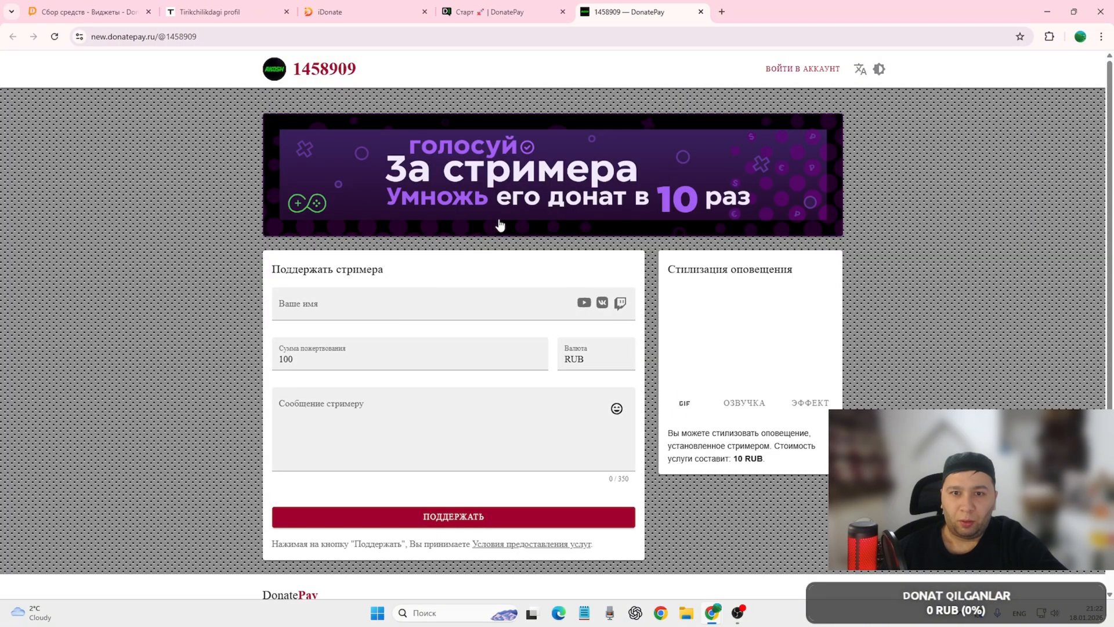
- Examine the alert styling tabs on the DonatePay donation page
scroll(327, 302, down, 1)
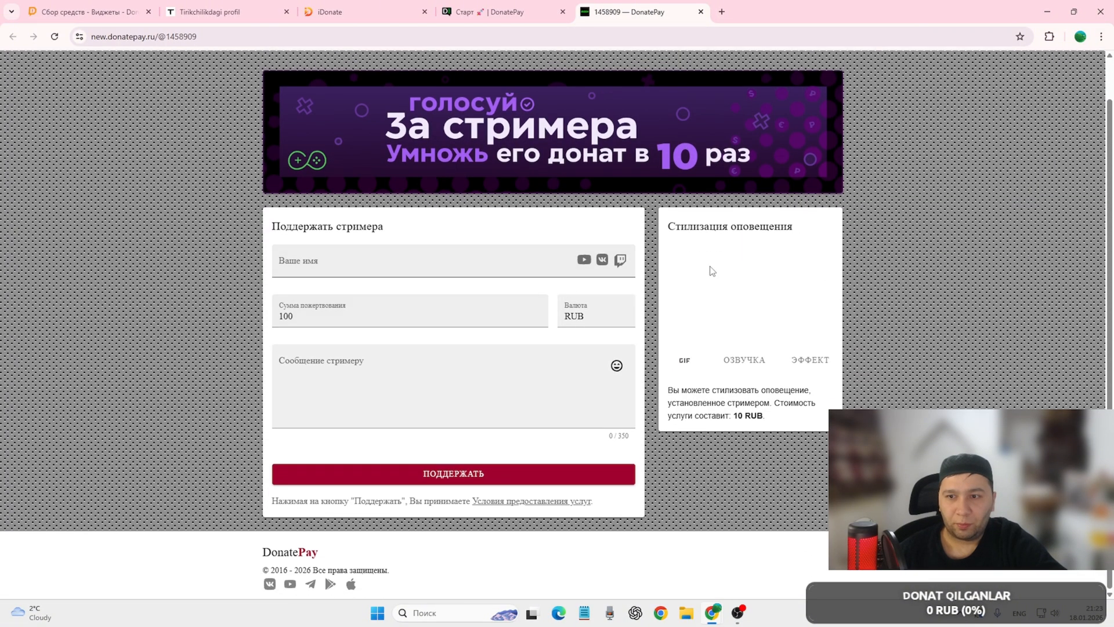
click(743, 361)
click(809, 361)
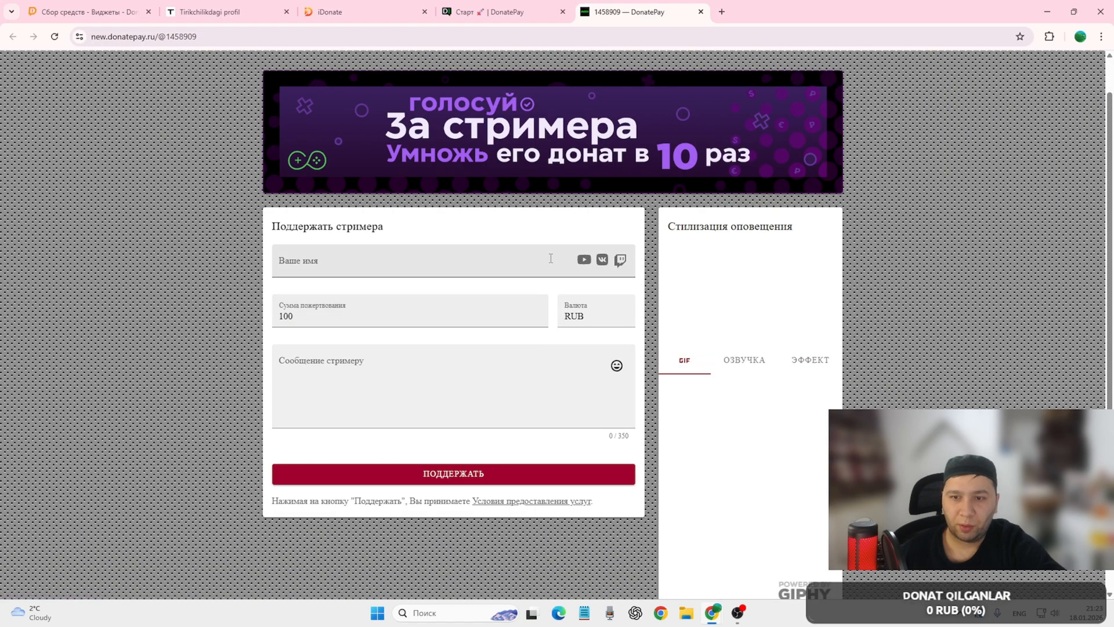
- Return to the DonatePay dashboard and finish the setup instructions
key(ctrl+shift+Tab)
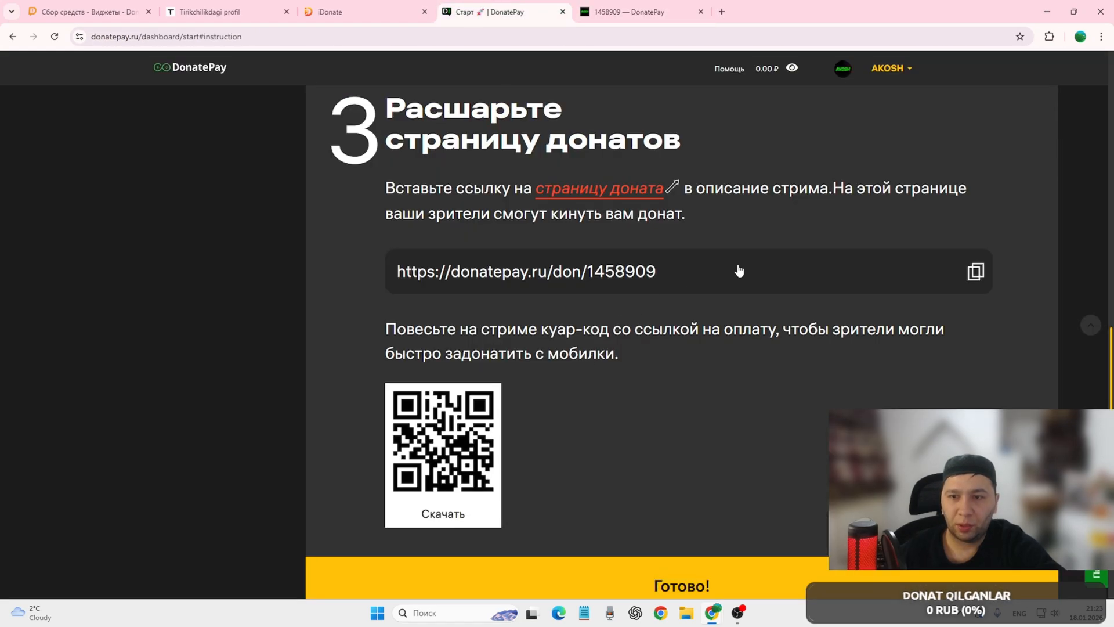
scroll(755, 319, up, 1)
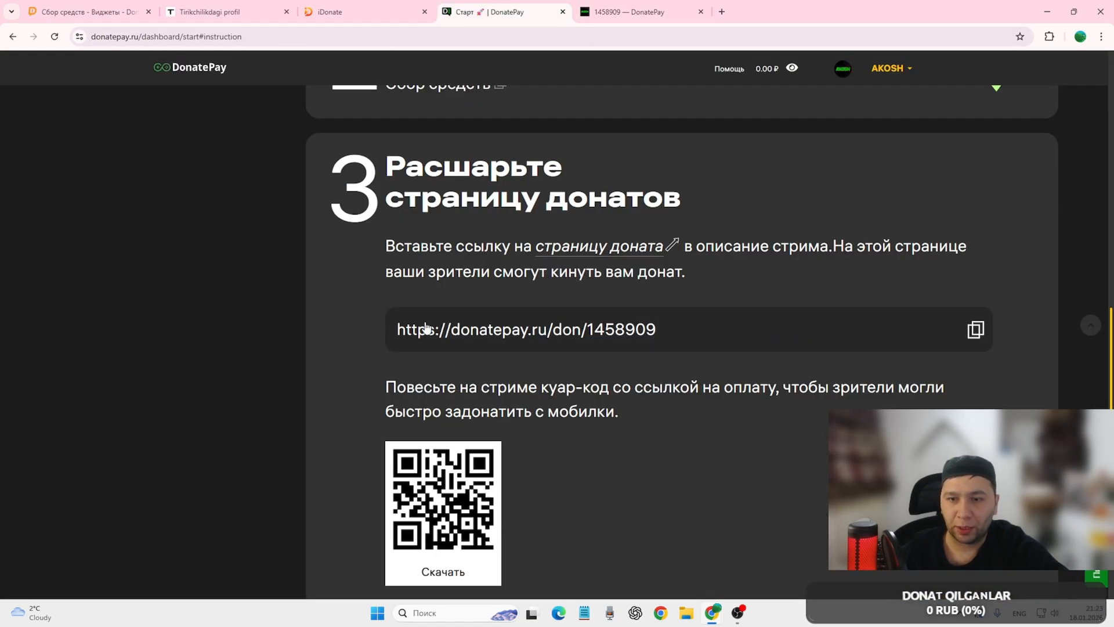
scroll(755, 290, down, 3)
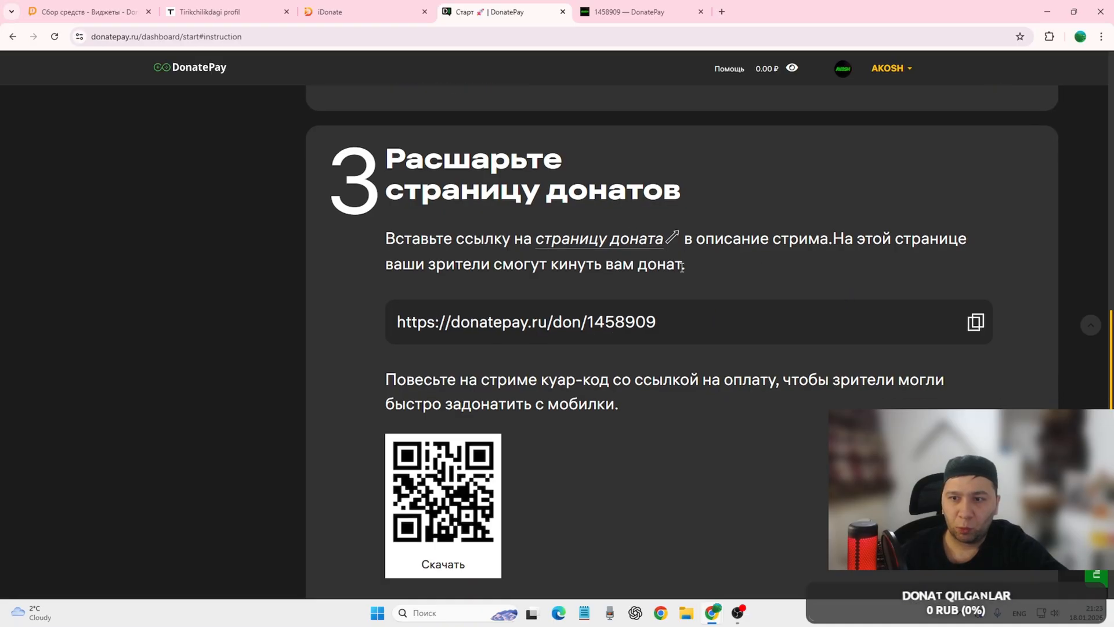
scroll(679, 322, up, 2)
scroll(662, 331, down, 2)
scroll(660, 332, up, 1)
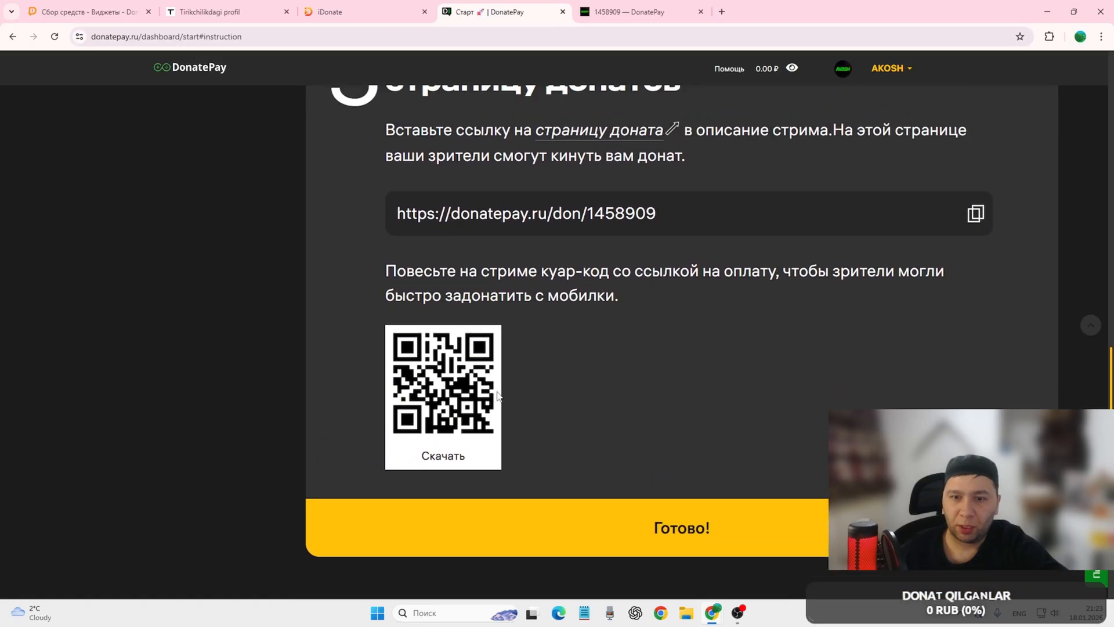
scroll(664, 418, down, 1)
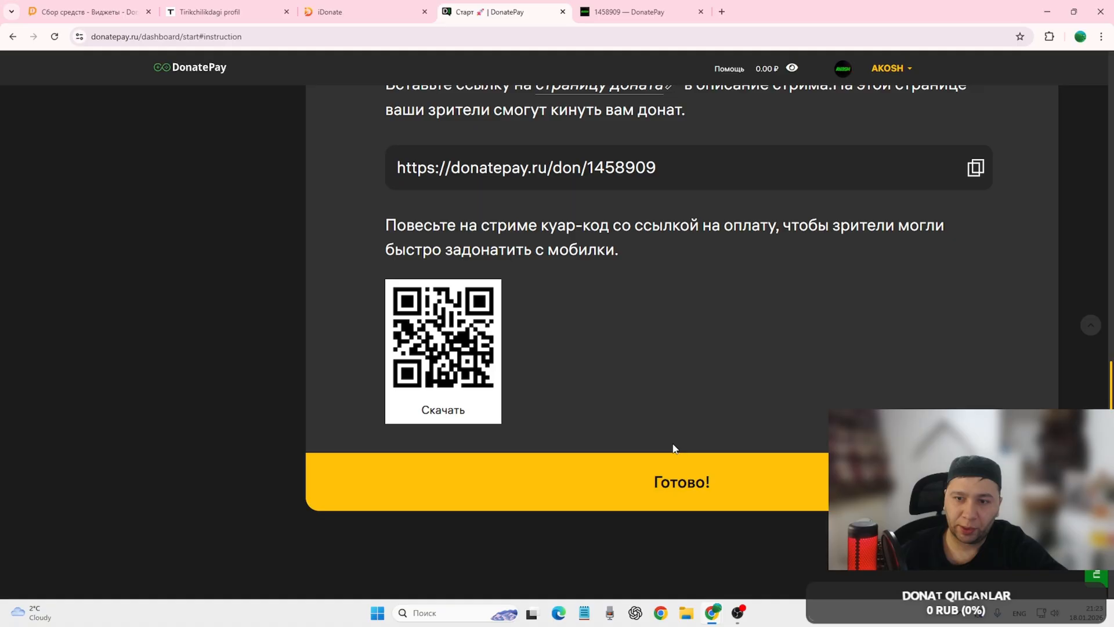
click(722, 471)
scroll(590, 383, up, 10)
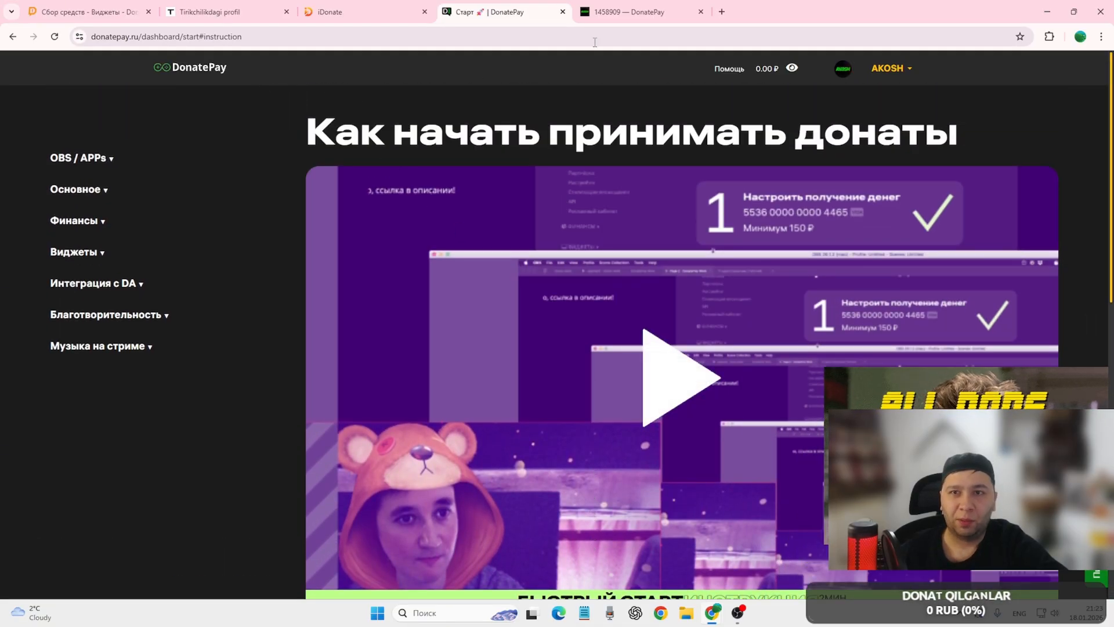
- Switch to OBS and select the DONATALERT source in the preview
click(1048, 11)
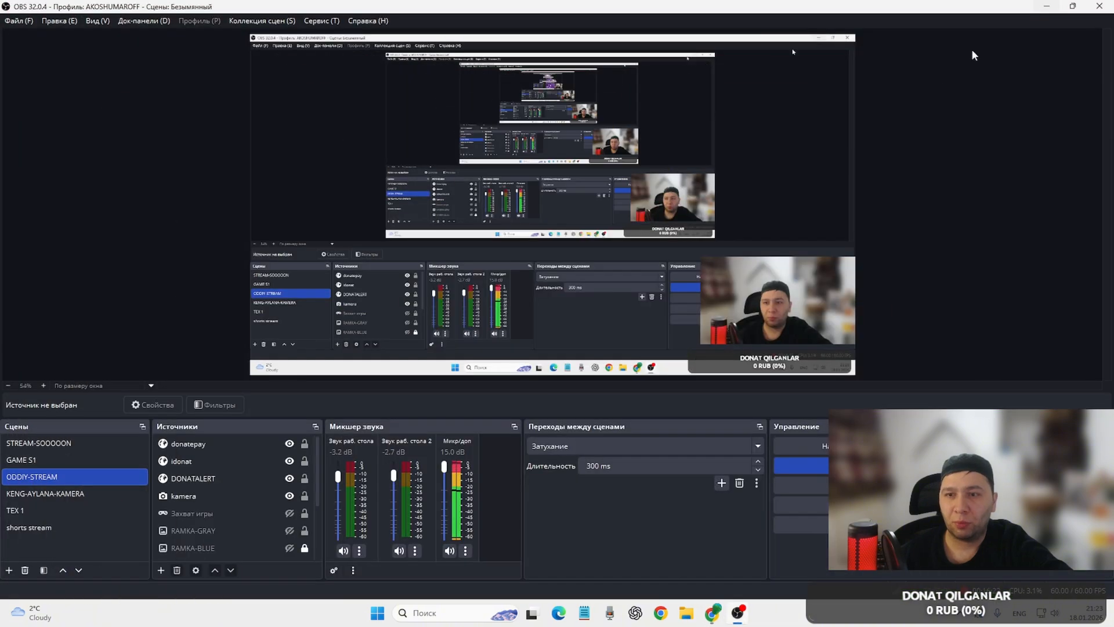
drag(755, 367, 745, 364)
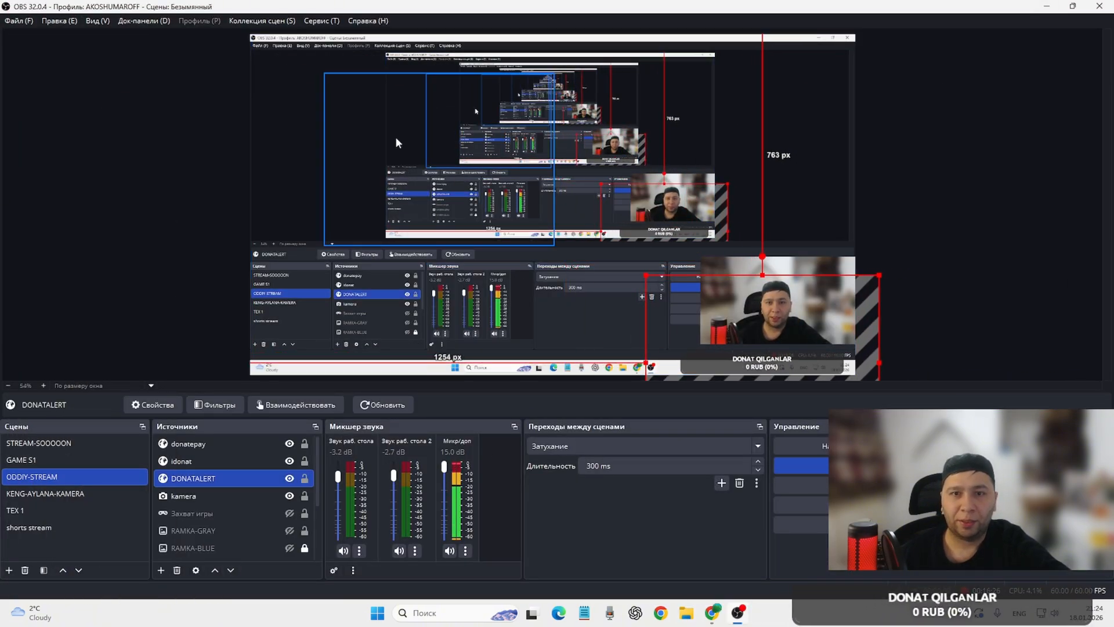
- Review the DonationAlerts fundraising goal widget page in the browser, then return to OBS
mouse_move(716, 621)
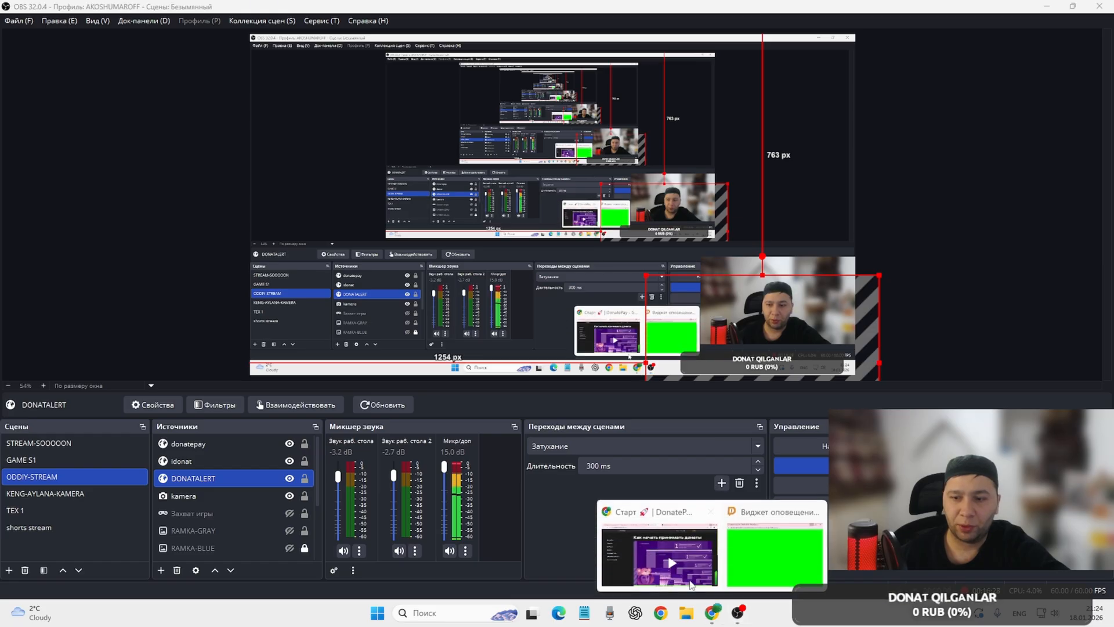
click(663, 559)
click(370, 8)
key(ctrl+shift+Tab)
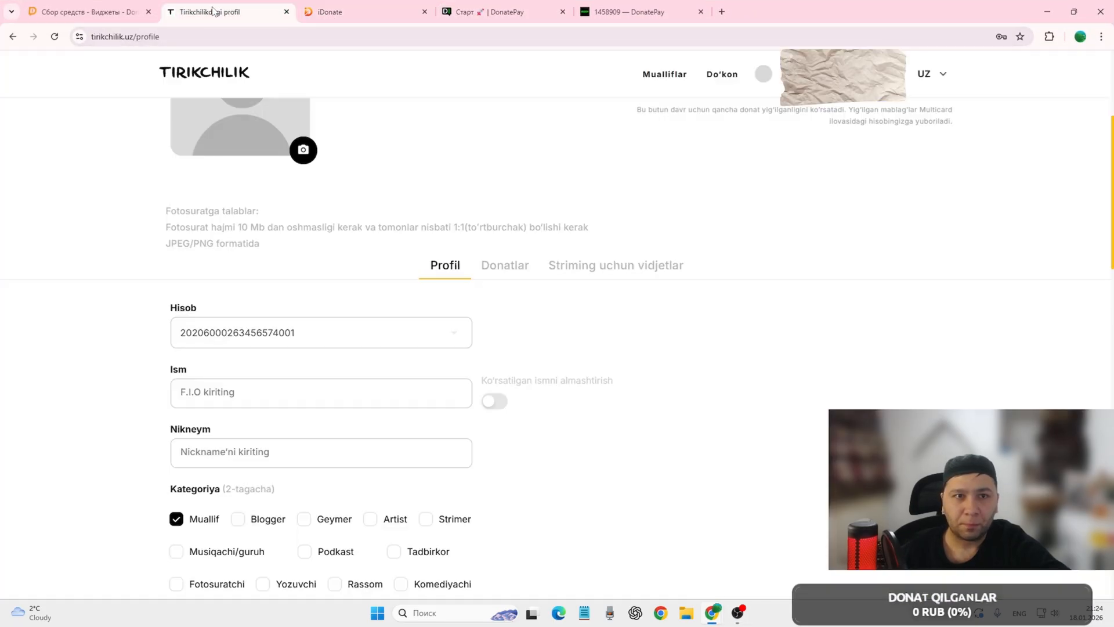
key(ctrl+shift+Tab)
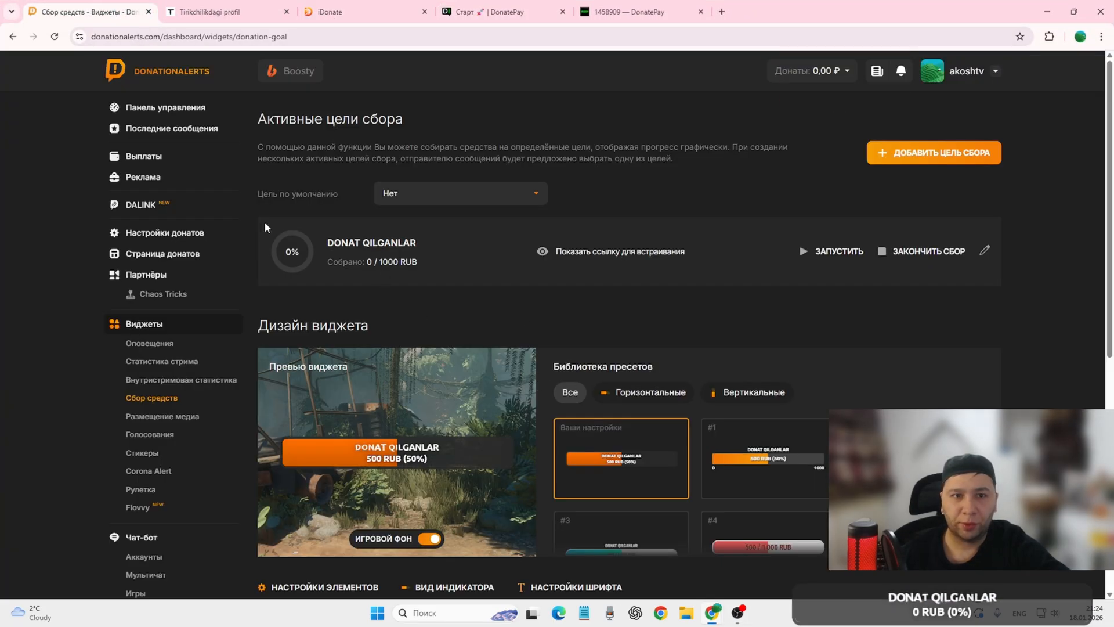
scroll(174, 380, down, 3)
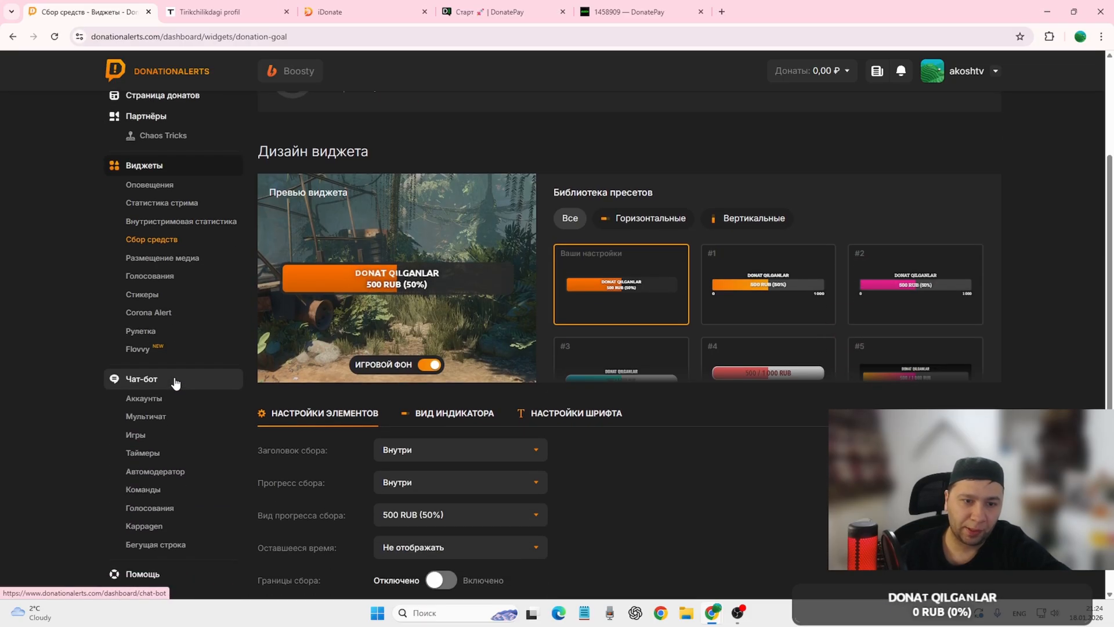
scroll(530, 378, up, 2)
scroll(689, 351, down, 2)
scroll(607, 336, up, 3)
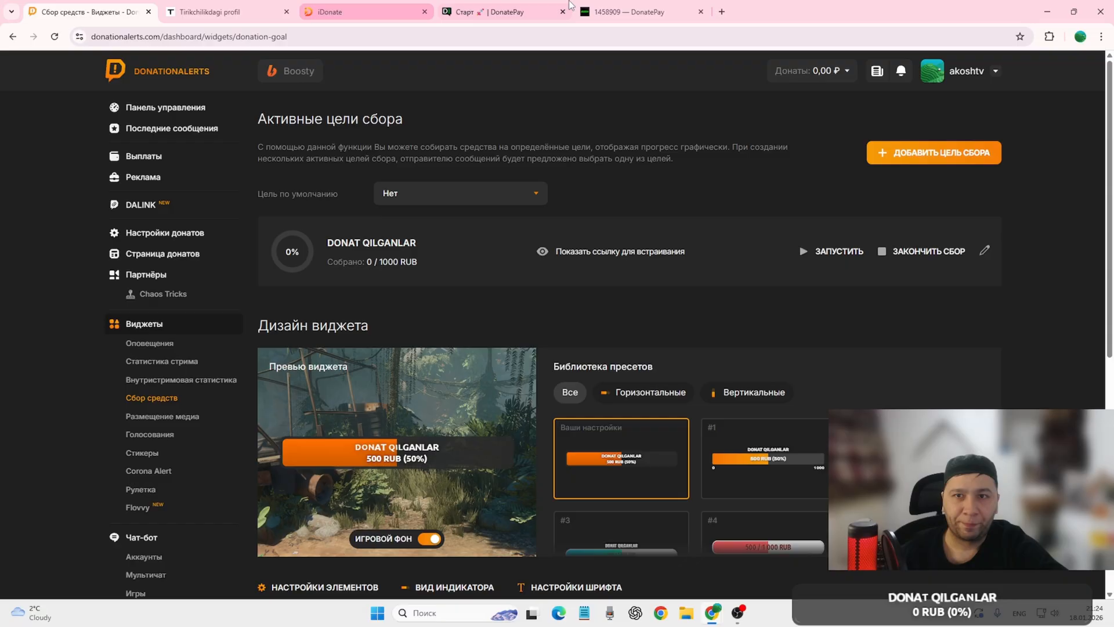
click(737, 613)
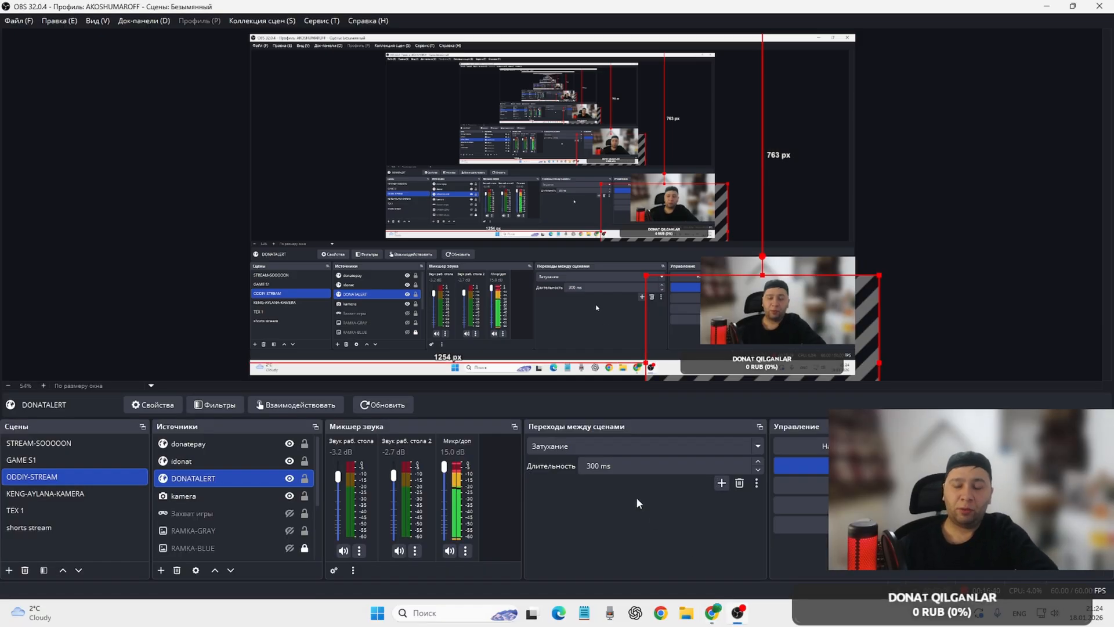